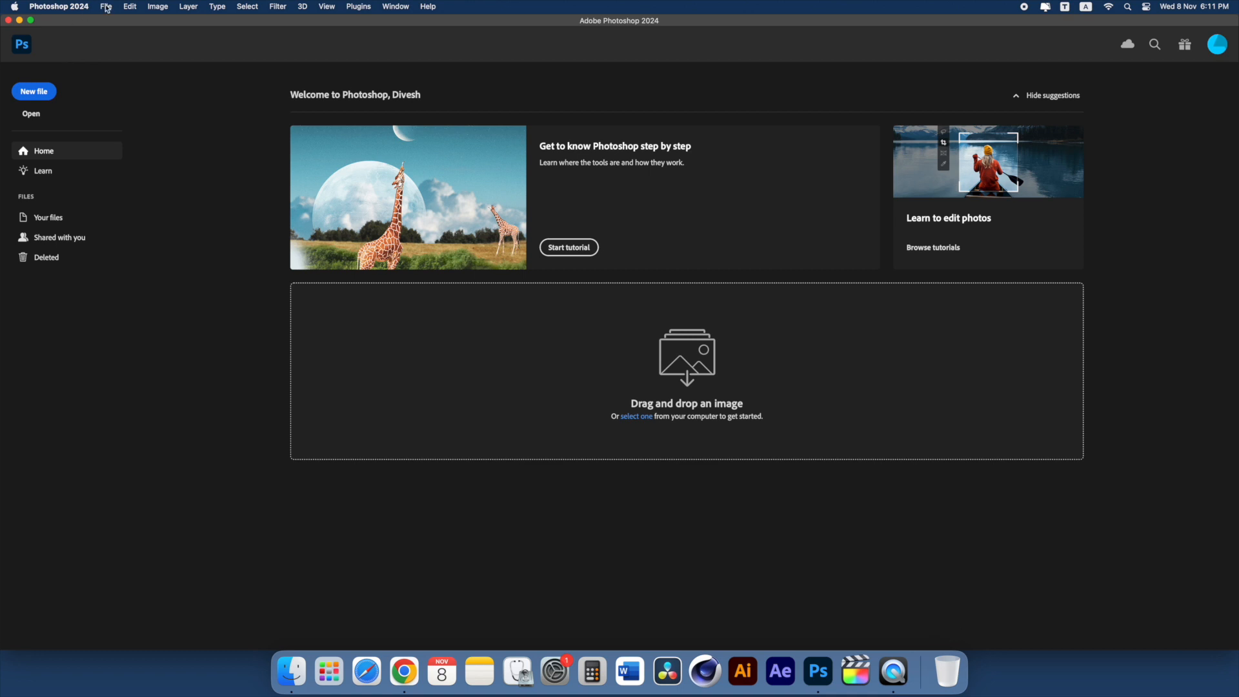
Step: Create a new 1080 x 1080 px RGB document at 300 ppi with a white background
click(107, 22)
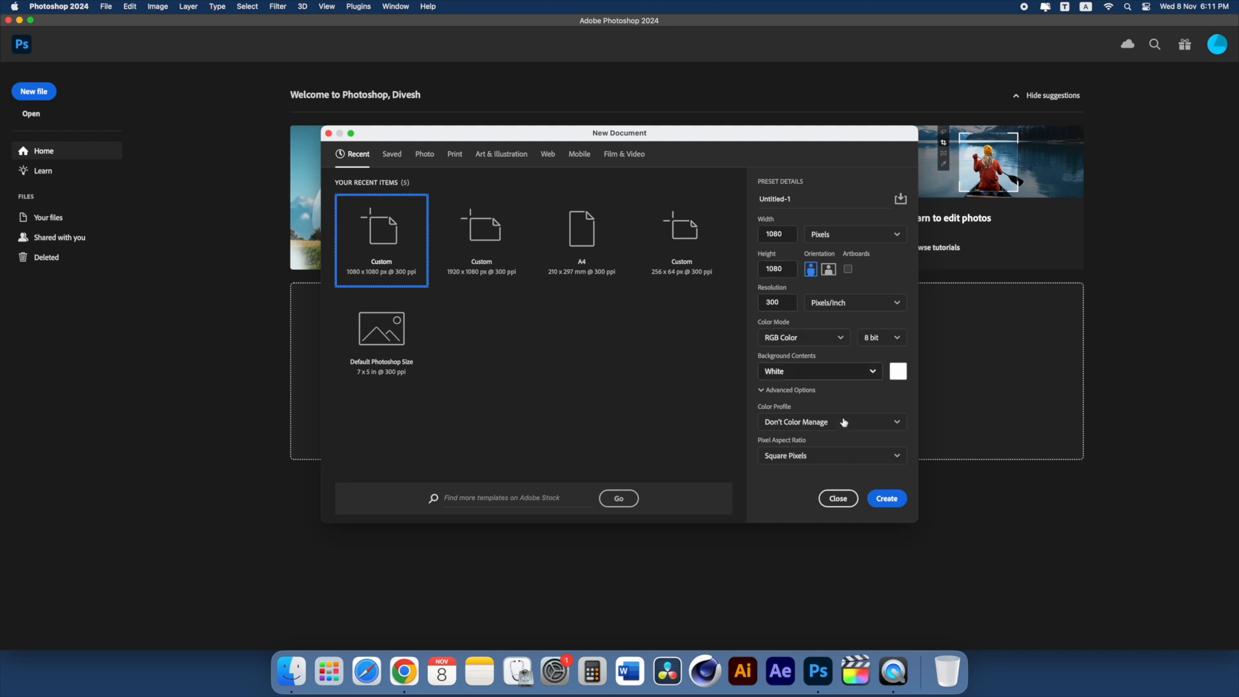
click(887, 499)
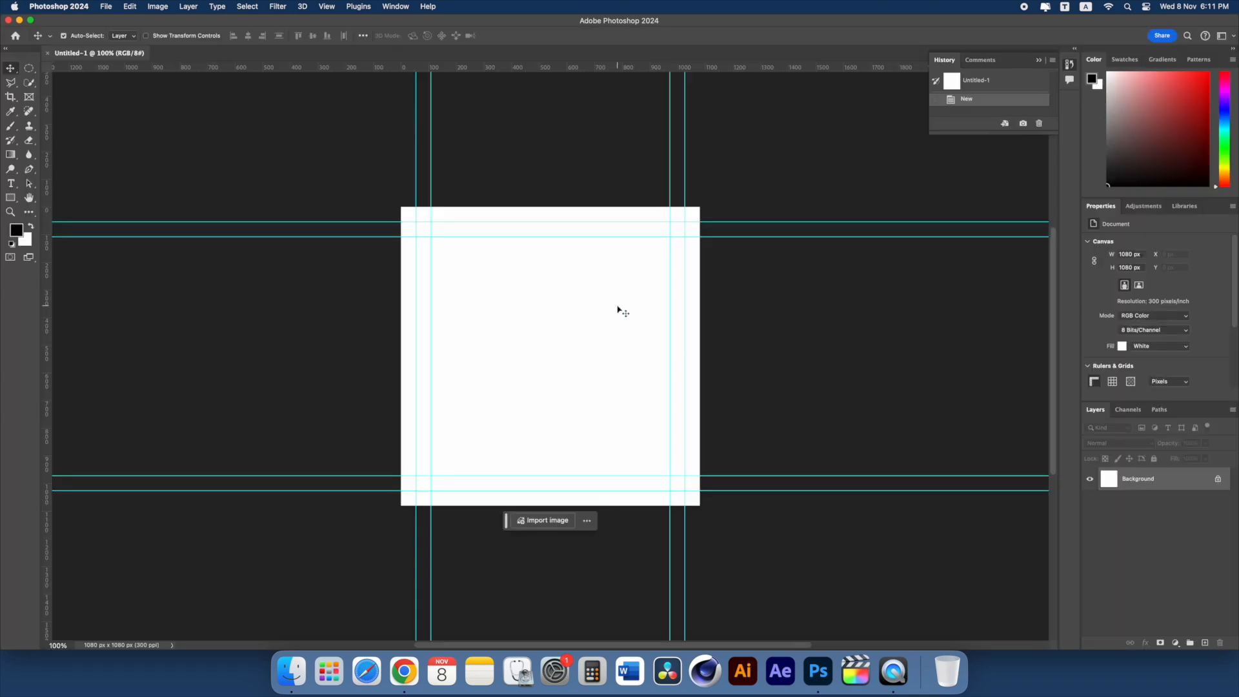
key(super+equal)
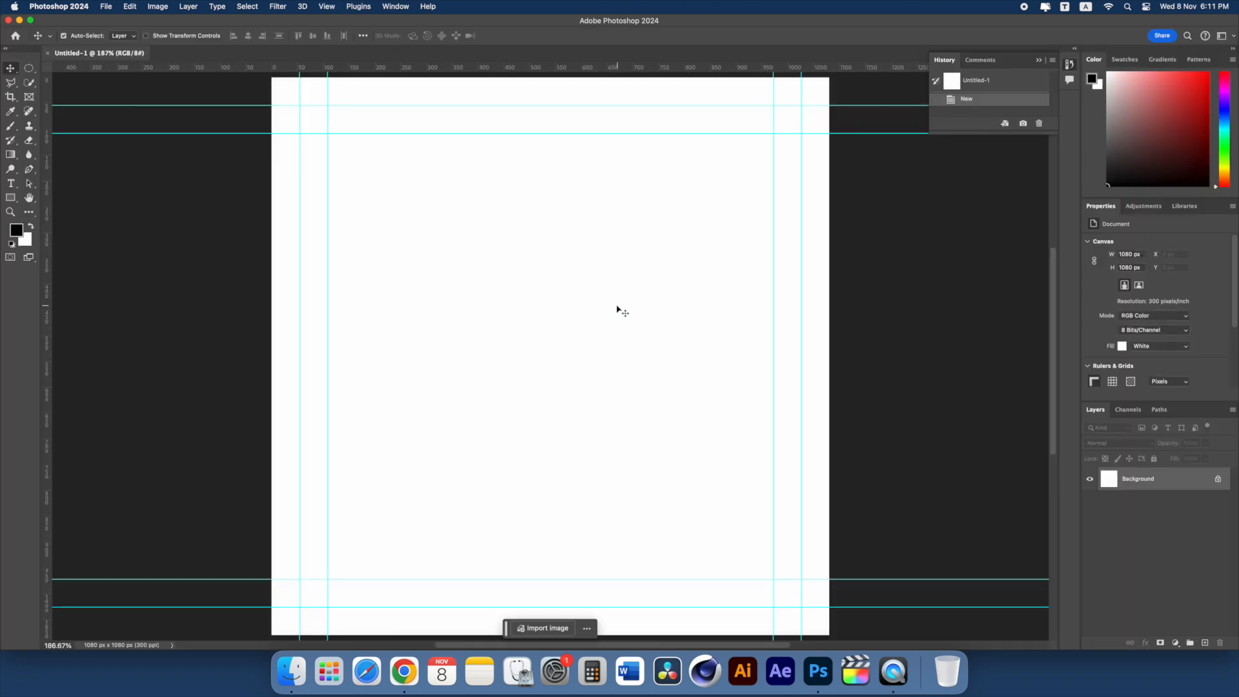
Step: Place the dark Canon camera photo from the Camera RailTrack folder into the document as an embedded smart object
click(318, 668)
click(293, 672)
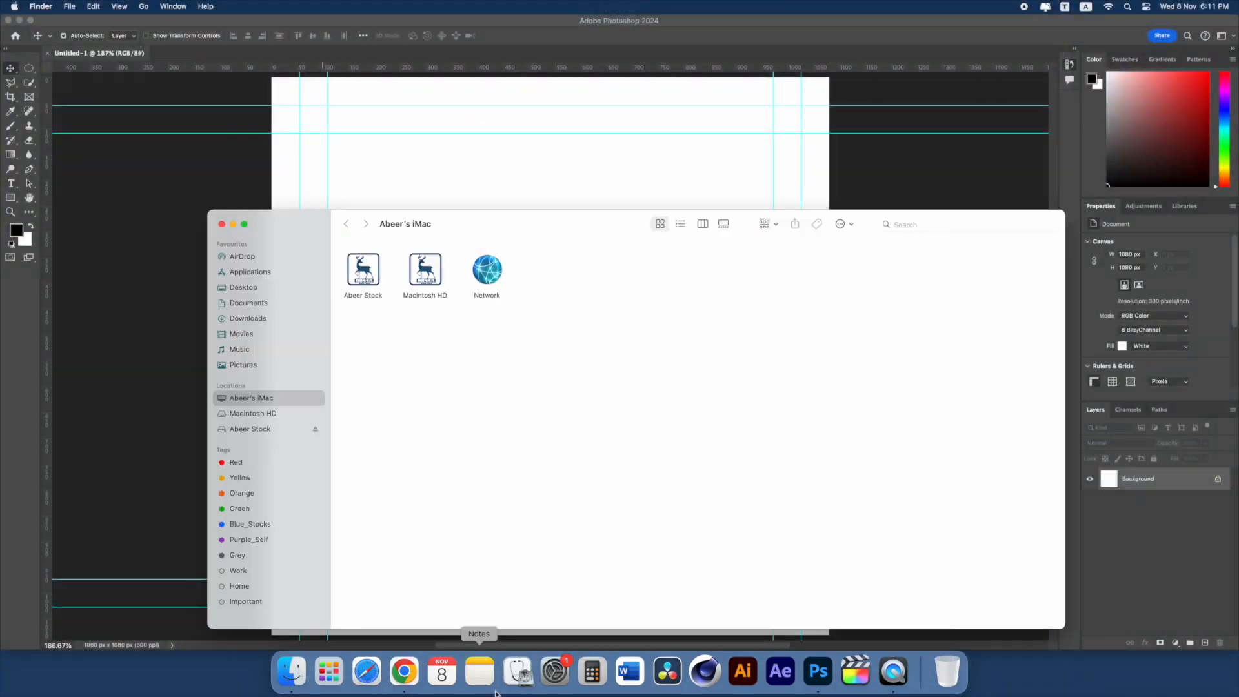
click(243, 287)
double_click(850, 278)
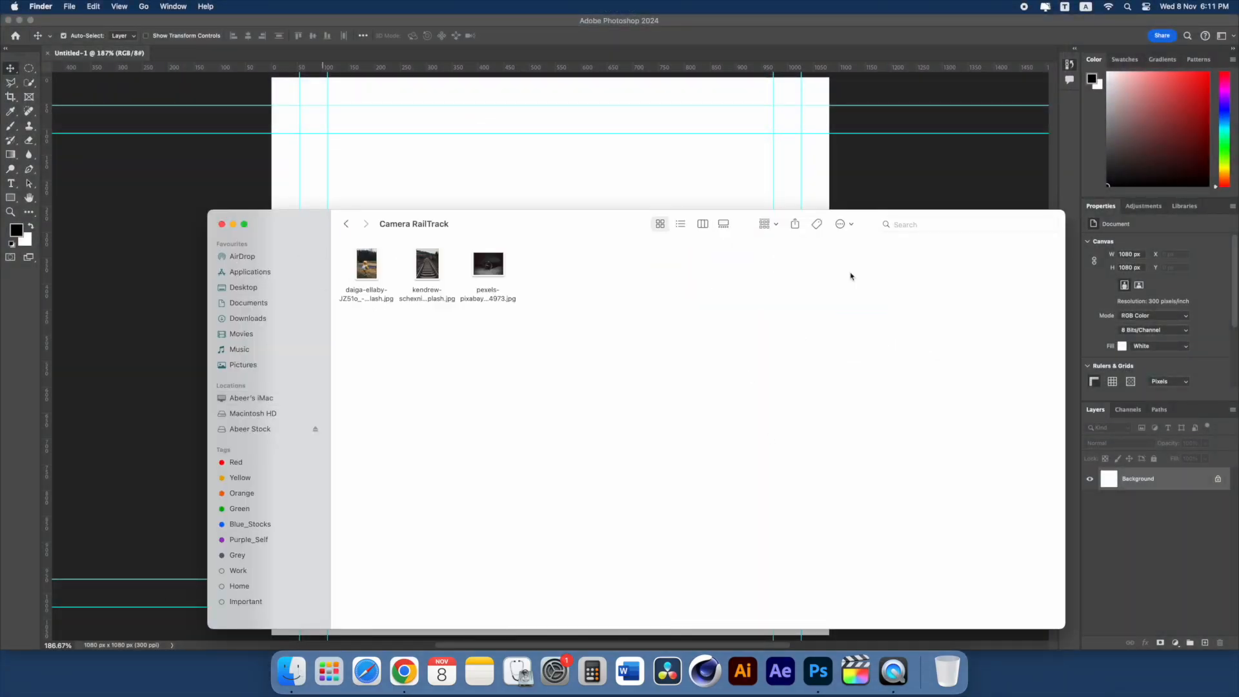
drag(493, 267, 534, 193)
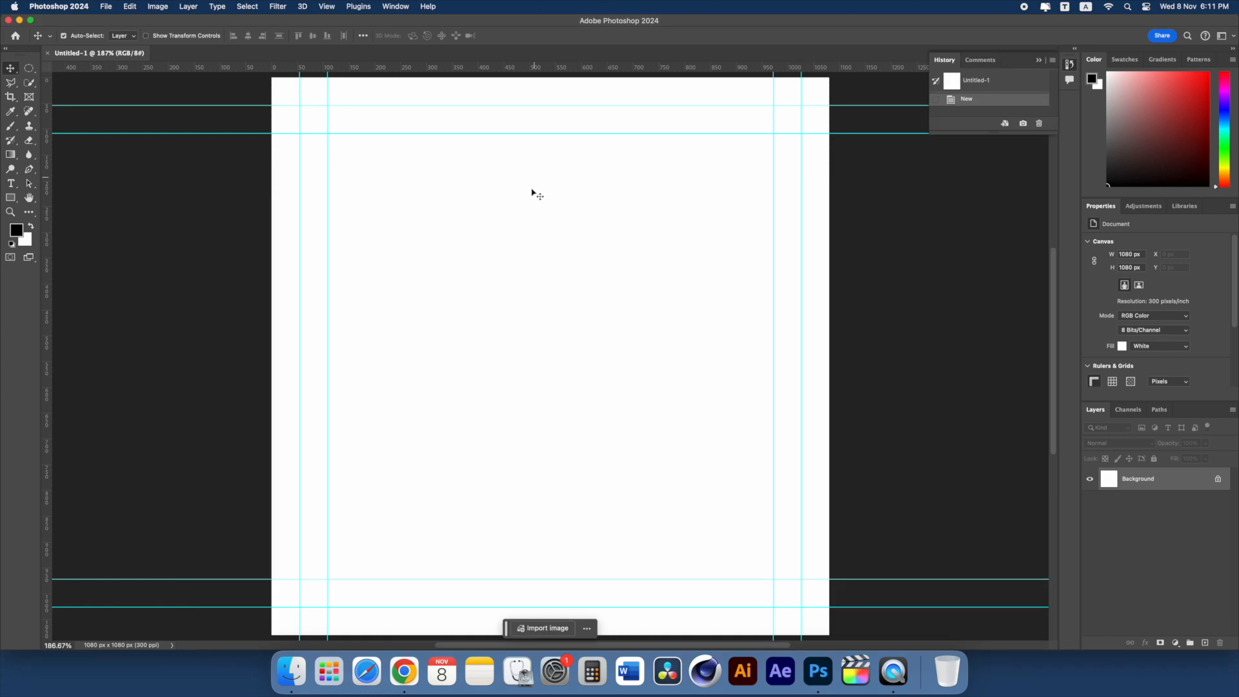
key(Return)
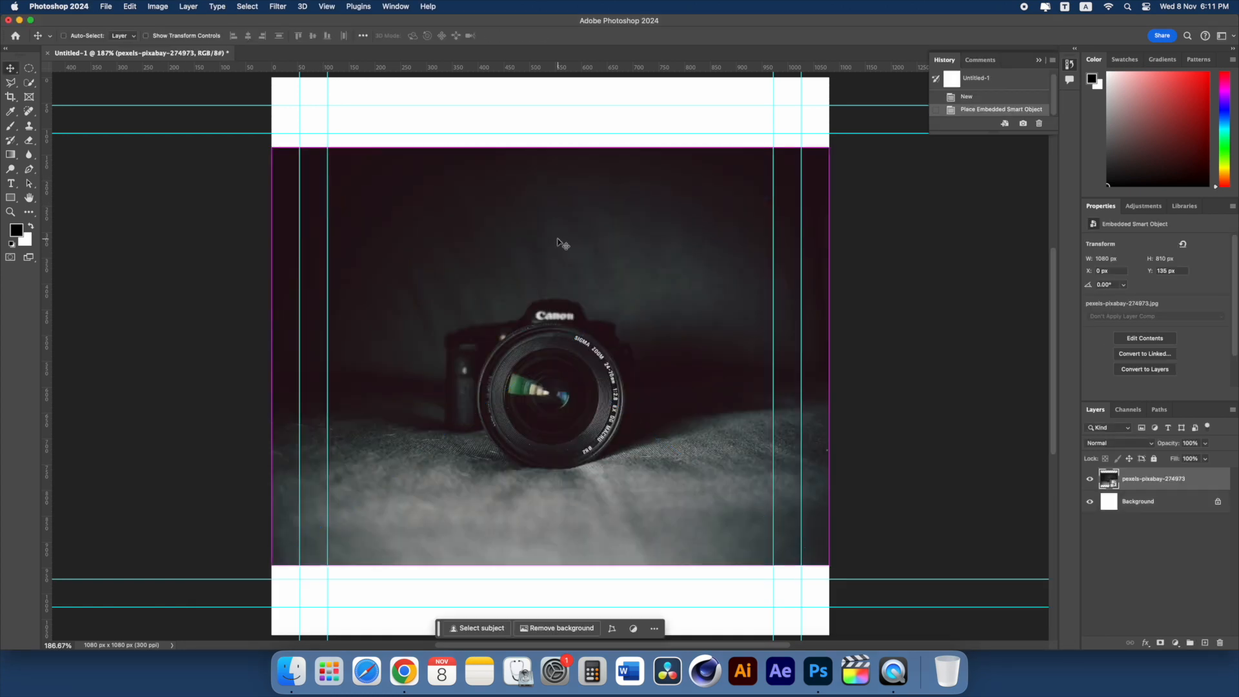
Step: Scale the camera photo up to about 1840 x 1380 px and position it so it covers the whole canvas
key(super+minus)
key(super+minus)
key(super+t)
drag(444, 423, 402, 455)
drag(655, 276, 749, 215)
drag(595, 304, 567, 291)
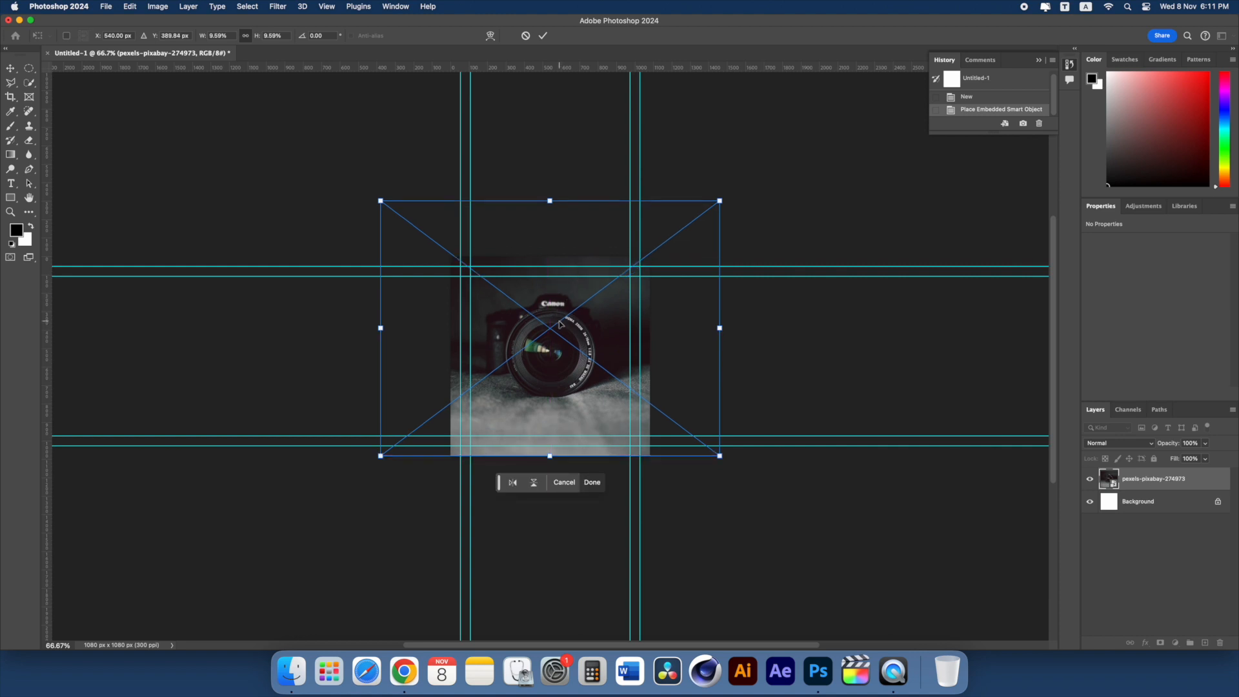
key(Return)
Step: Apply Levels to the camera photo with the black input at 14 and the midtone input shifted slightly toward the shadows
key(z)
click(557, 338)
click(557, 337)
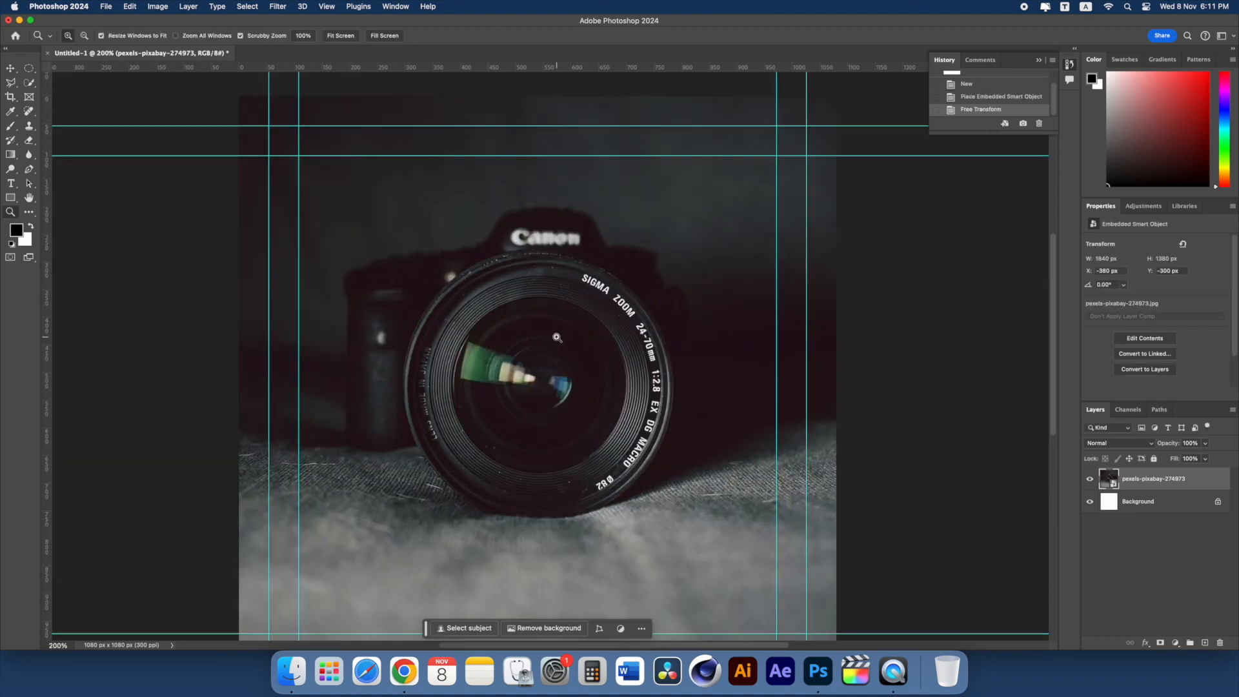
alt+click(557, 337)
alt+click(557, 337)
click(558, 337)
key(super+l)
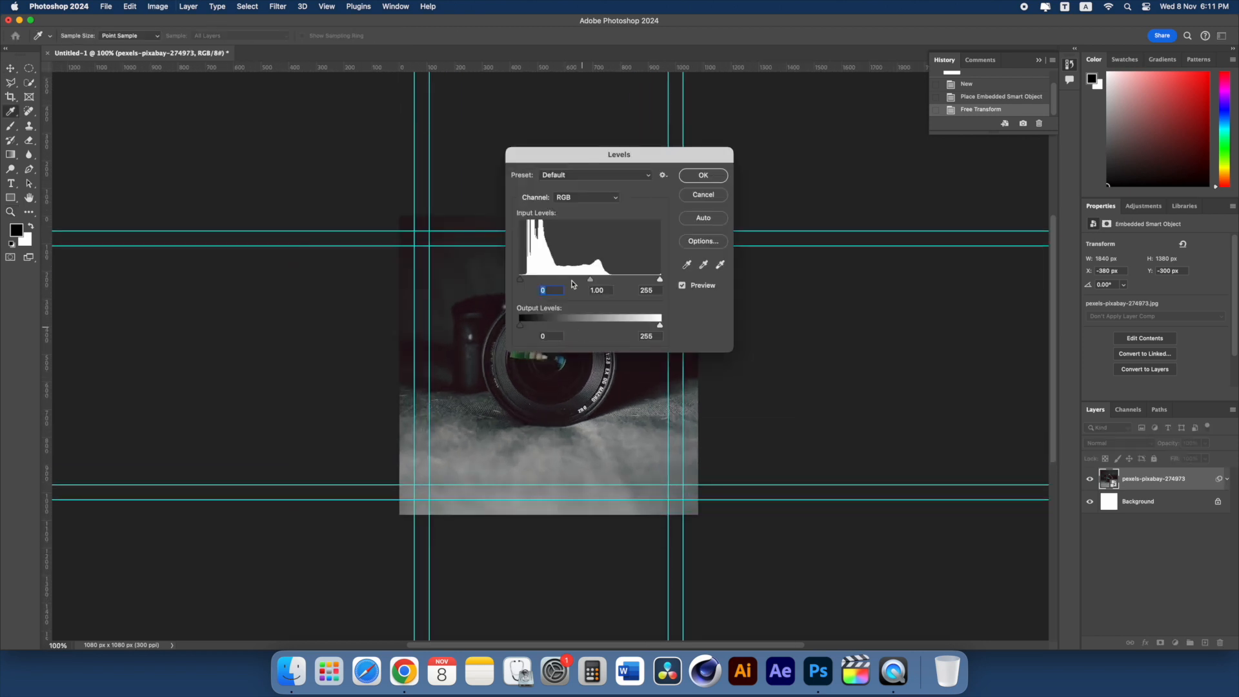
drag(520, 280, 532, 279)
drag(590, 155, 804, 133)
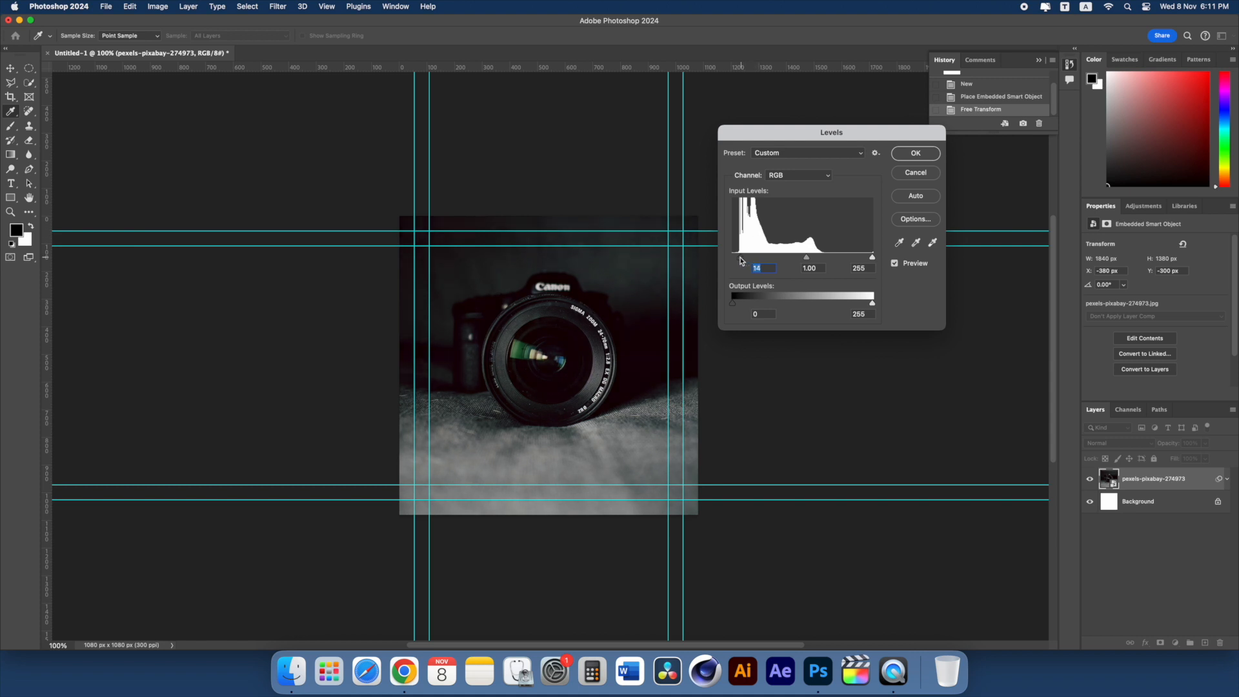
drag(805, 258, 798, 260)
click(916, 153)
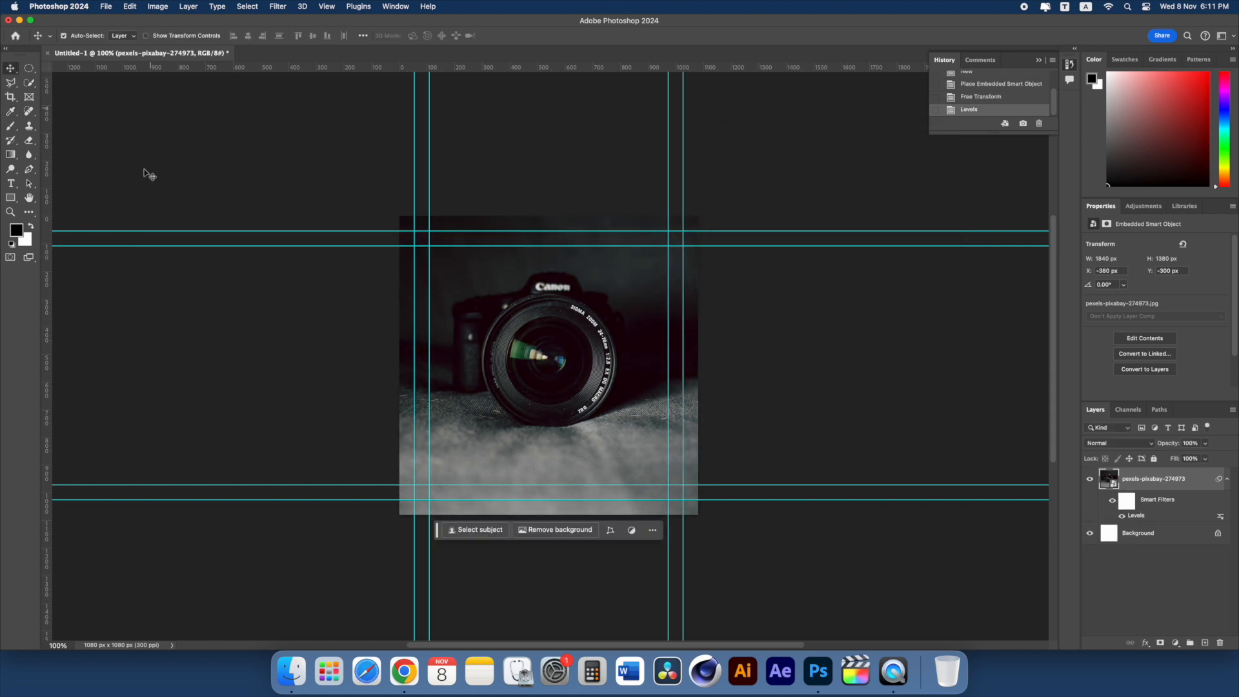
Step: Place the railway track photo from the Camera RailTrack folder above the camera photo
click(292, 670)
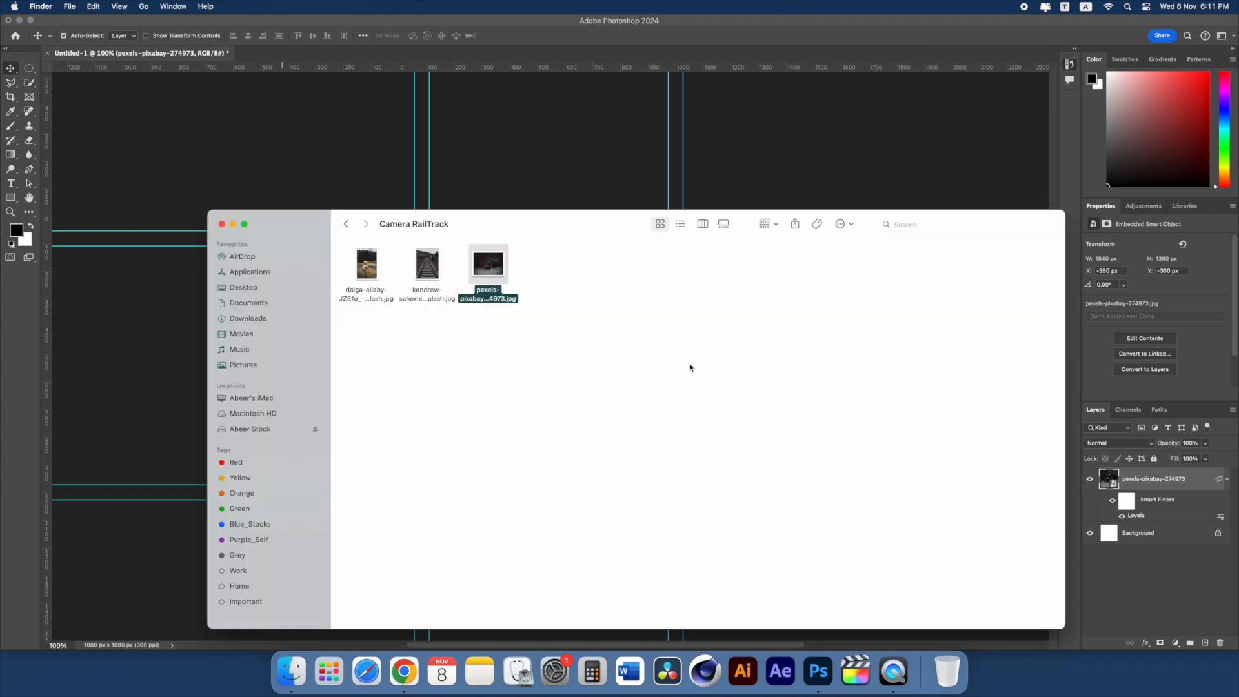
drag(435, 268, 559, 343)
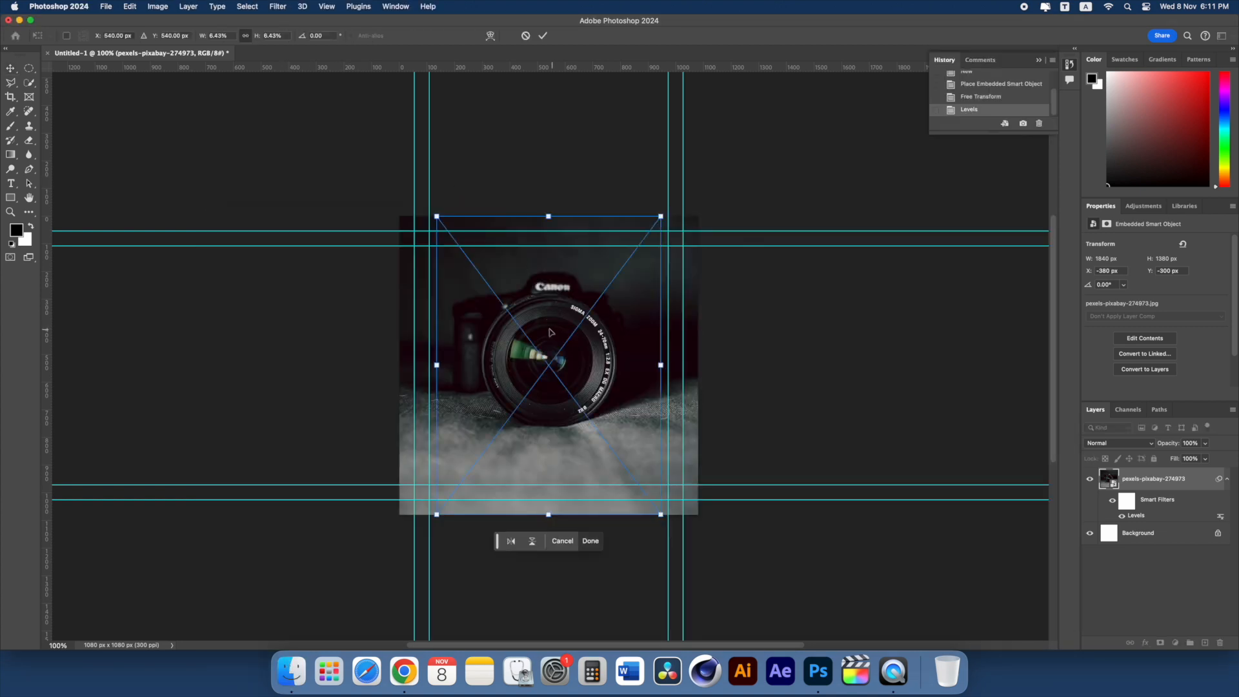
key(Return)
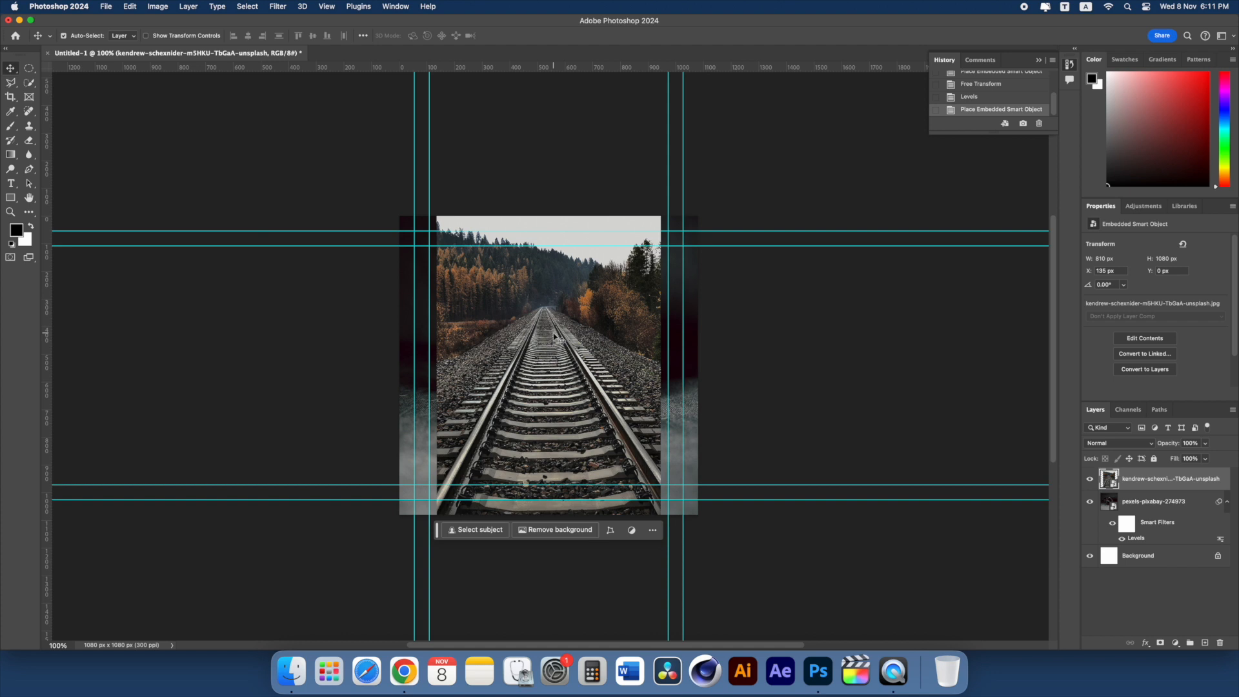
Step: Set the railway layer's opacity to 50%, scale it down to about 654 x 872 px, and position it over the camera lens
key(5)
drag(559, 340, 561, 379)
key(super+t)
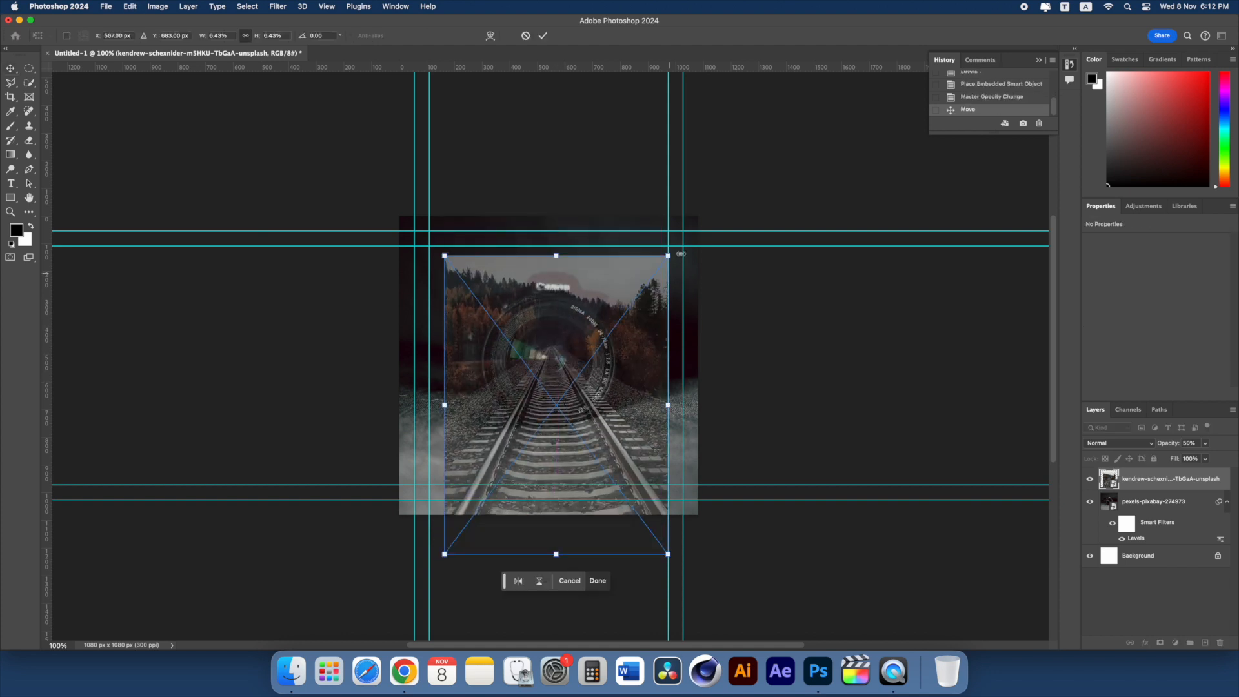
drag(669, 252, 563, 356)
key(Return)
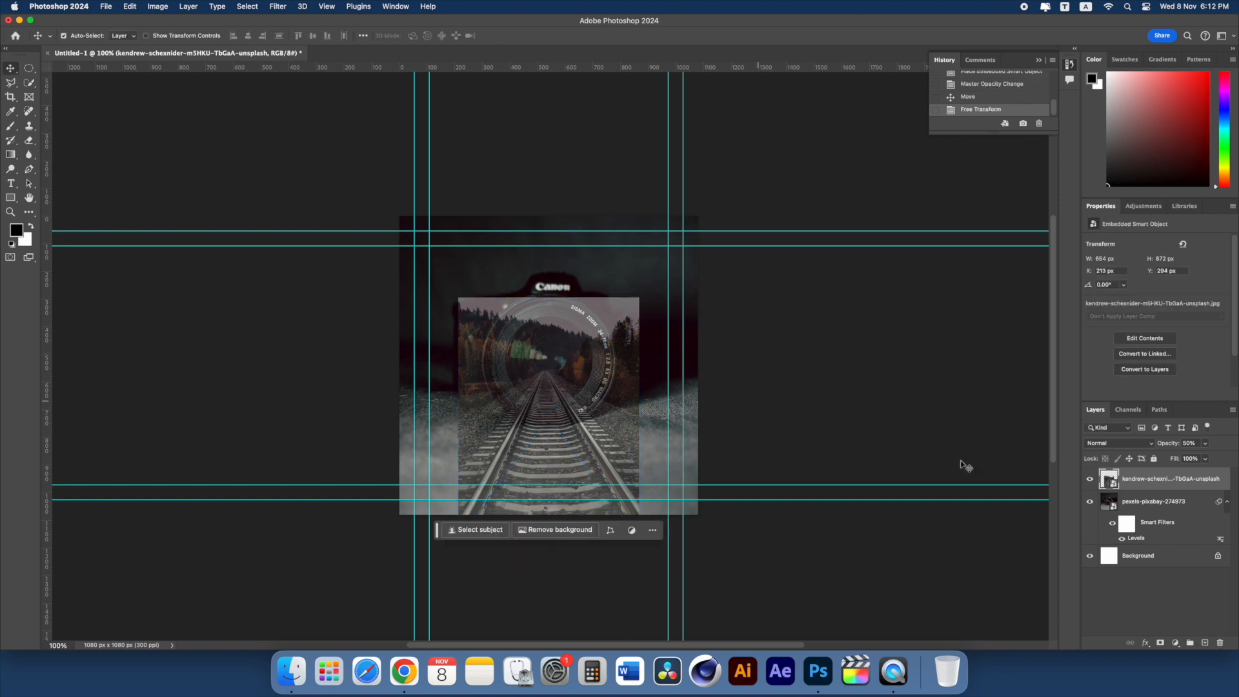
Step: Rasterize the railway layer and duplicate it under the default copy name
right_click(1150, 483)
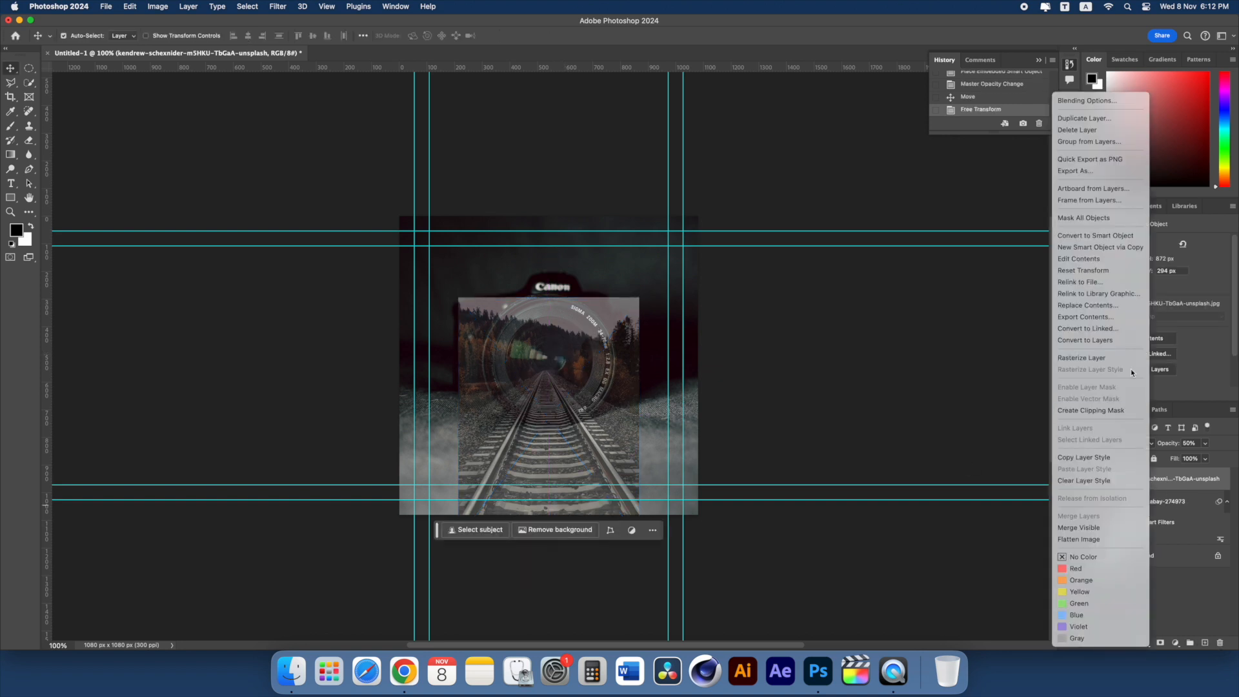
click(1096, 359)
right_click(1173, 484)
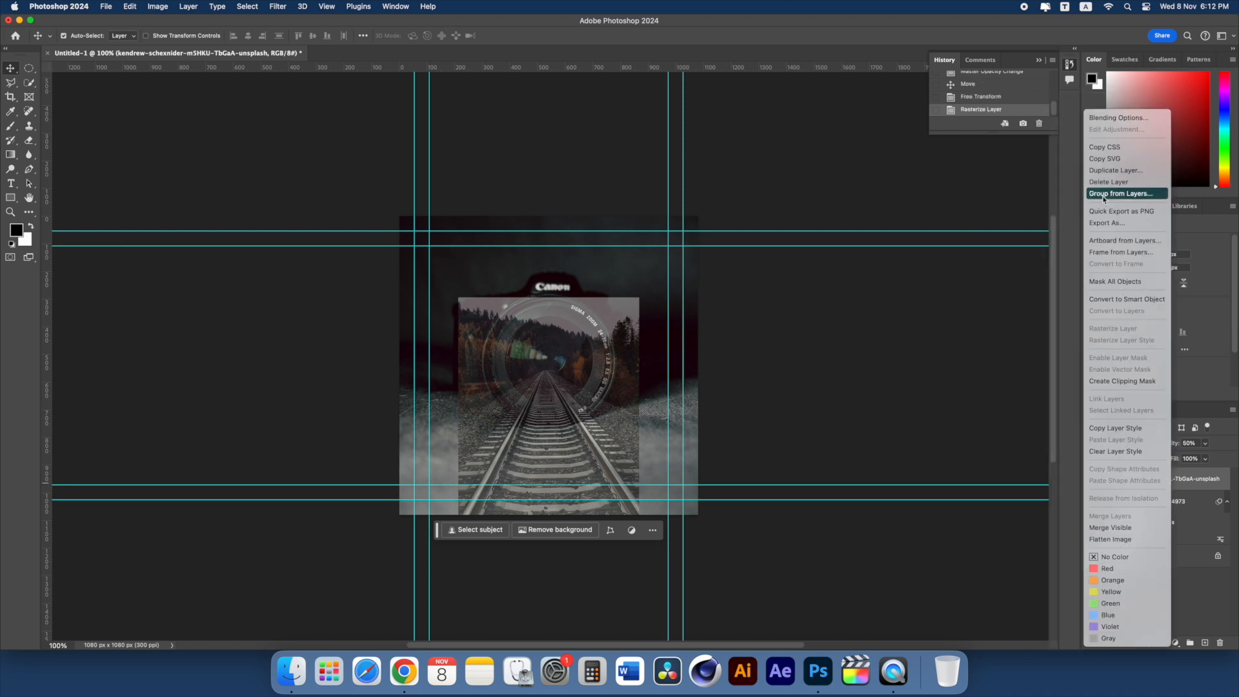
click(1112, 171)
click(721, 294)
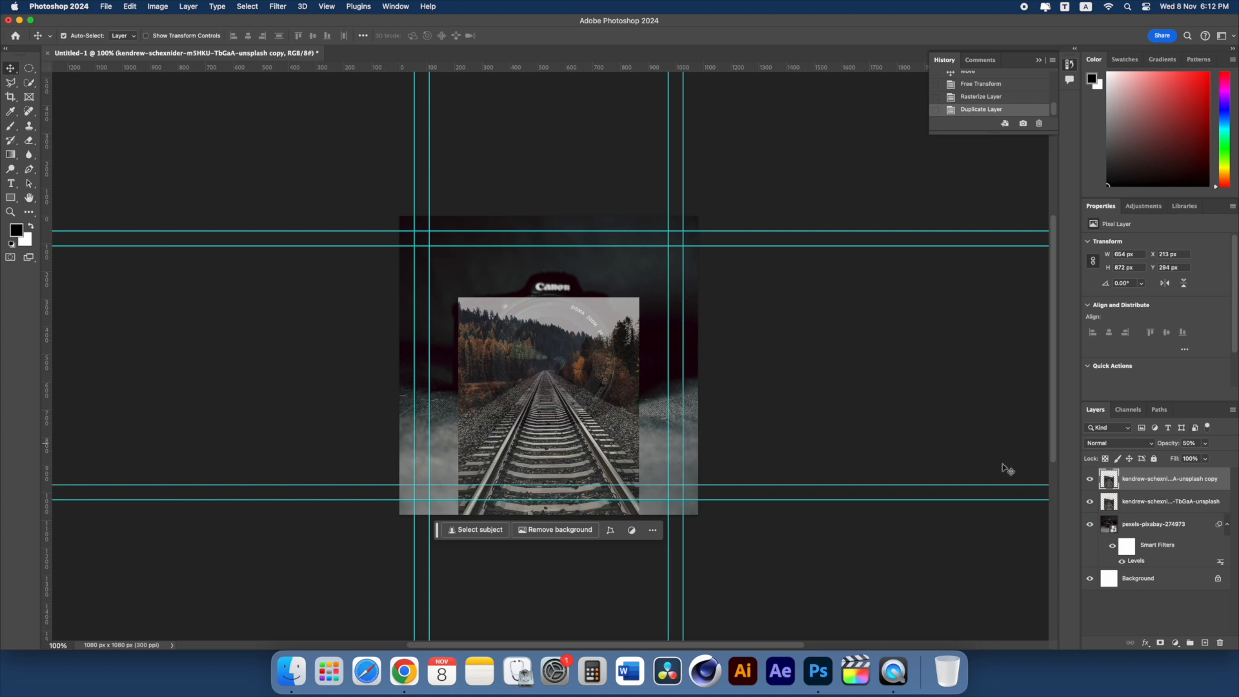
Step: Select the inner lens glass with an ellipse about 343 x 334 px and erase everything outside it from the original railway layer
click(30, 69)
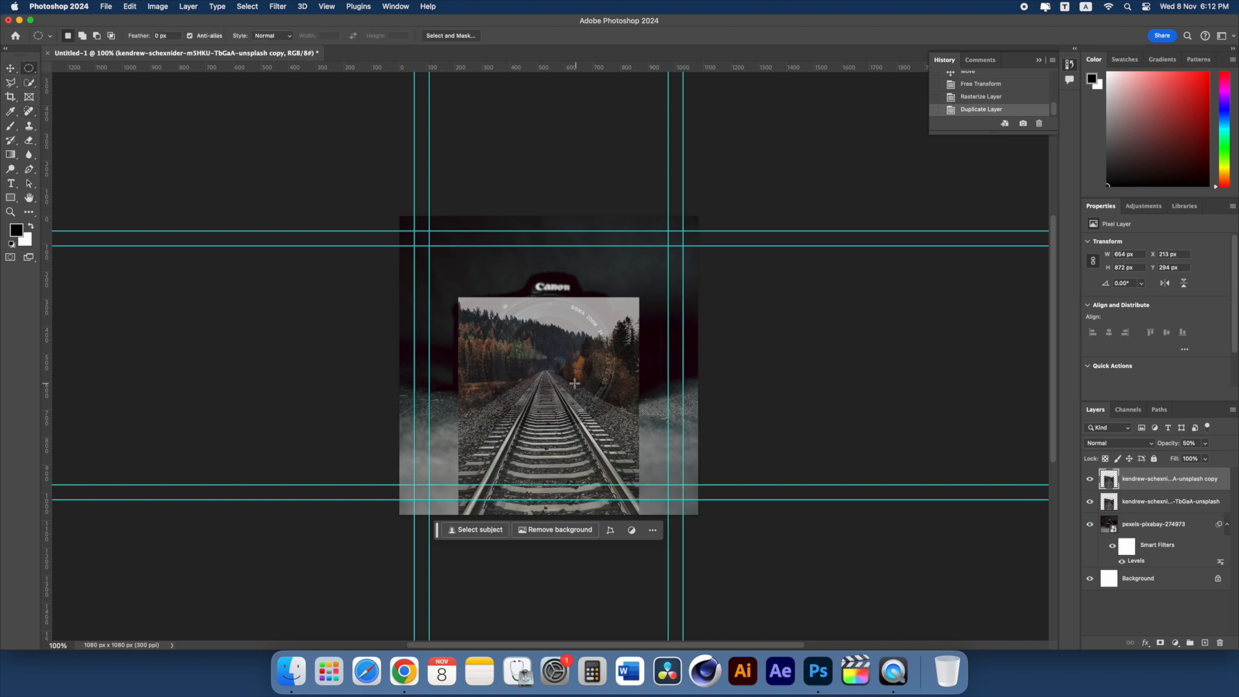
drag(521, 329, 577, 379)
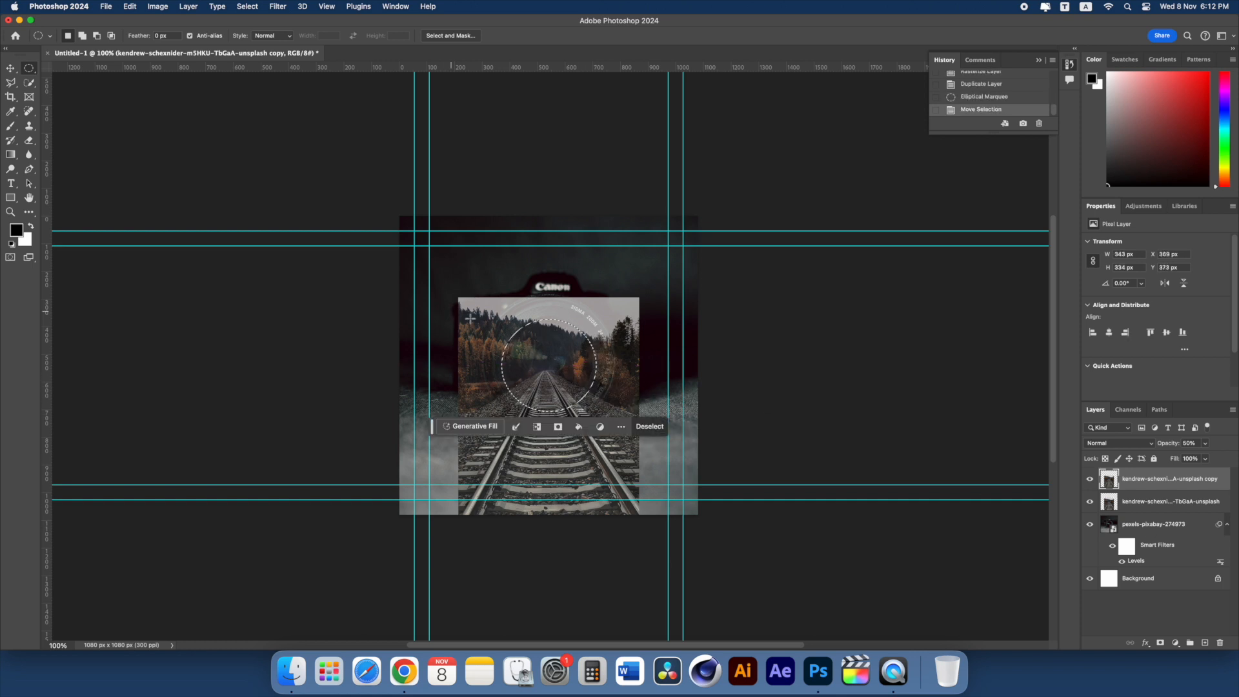
right_click(561, 350)
click(603, 364)
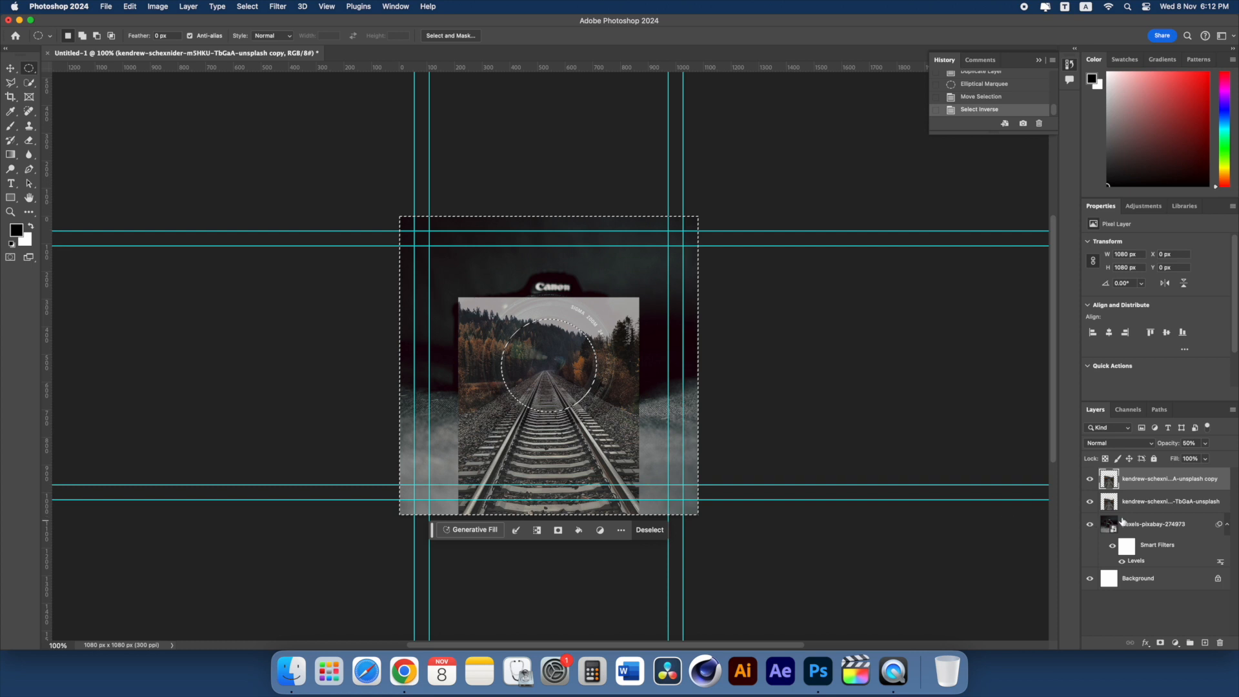
click(1147, 506)
key(Delete)
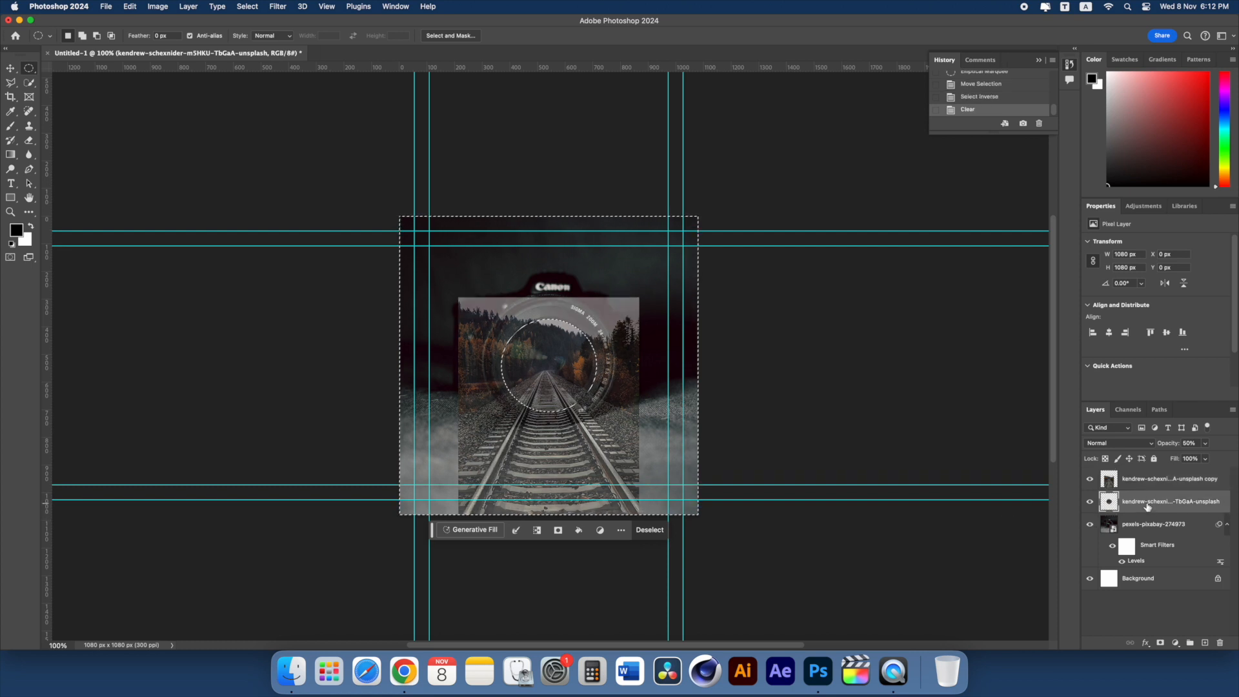
Step: Hide the original railway layer, invert the selection back to the circle, erase that area from the railway copy, and deselect
click(1090, 502)
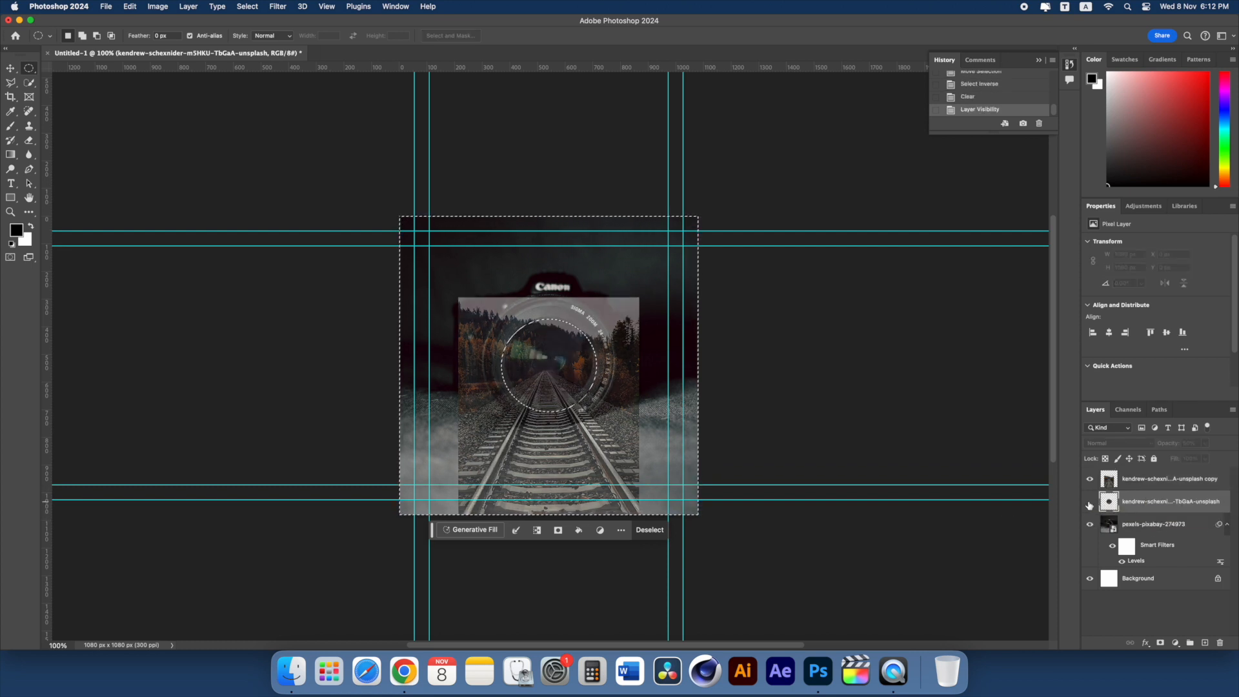
click(1126, 484)
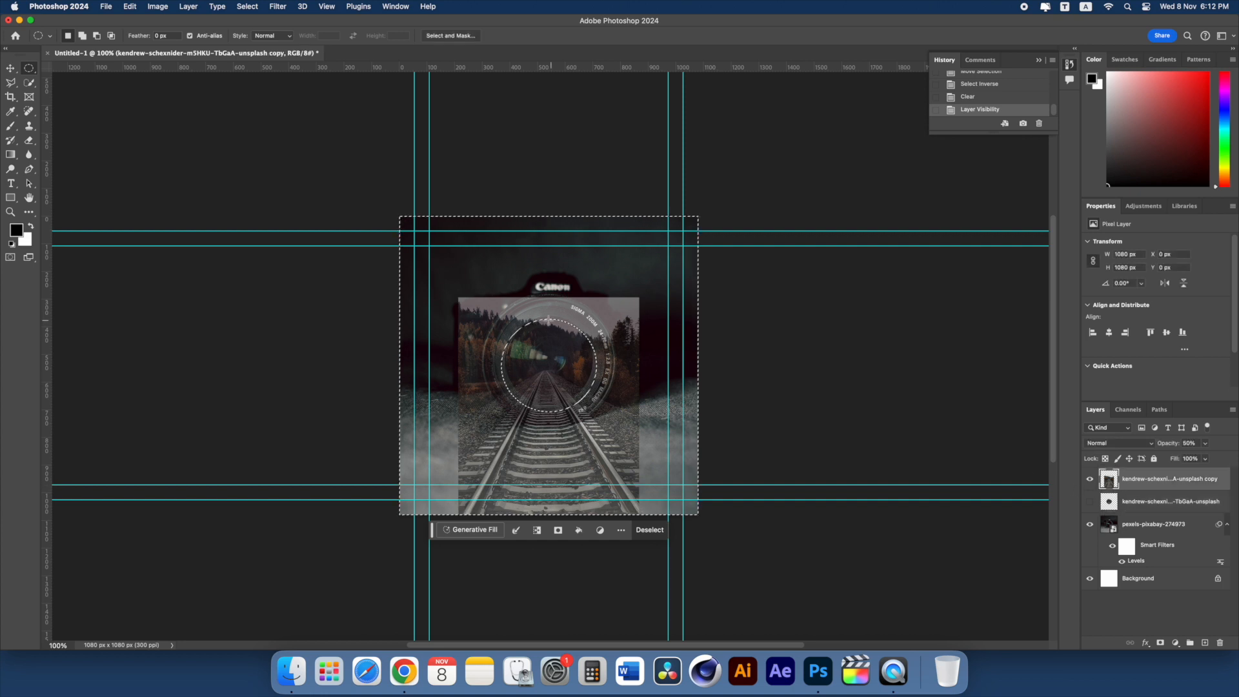
right_click(593, 362)
click(612, 377)
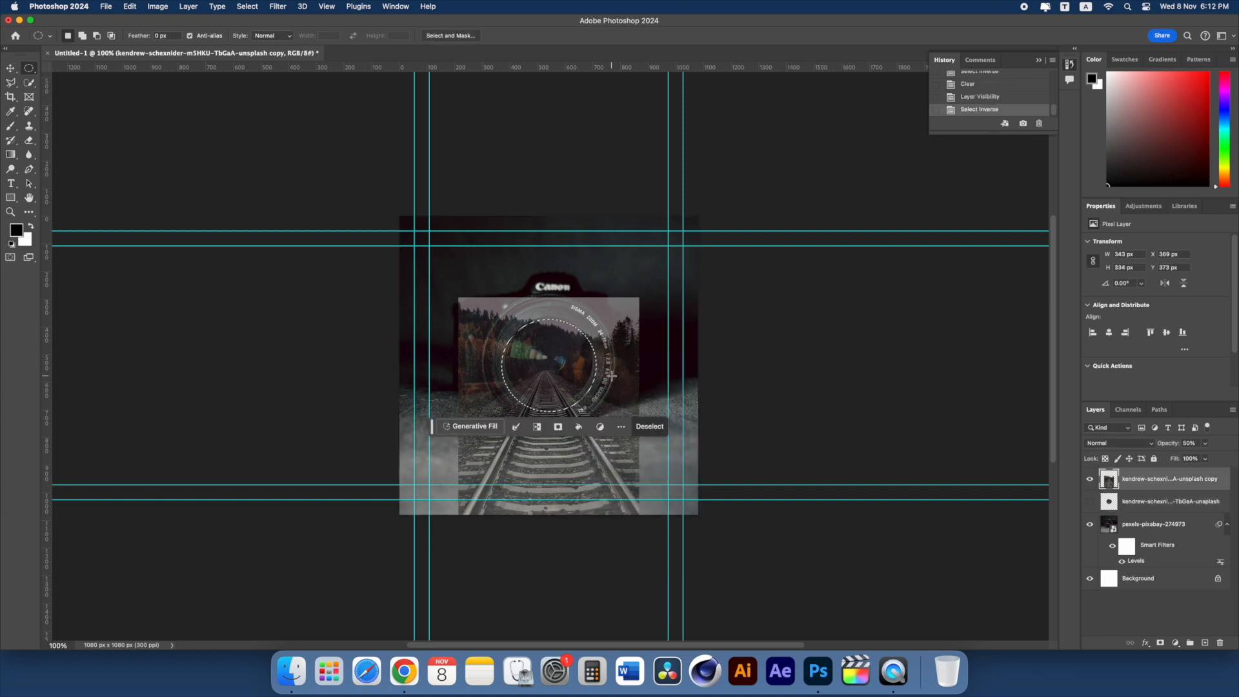
key(Delete)
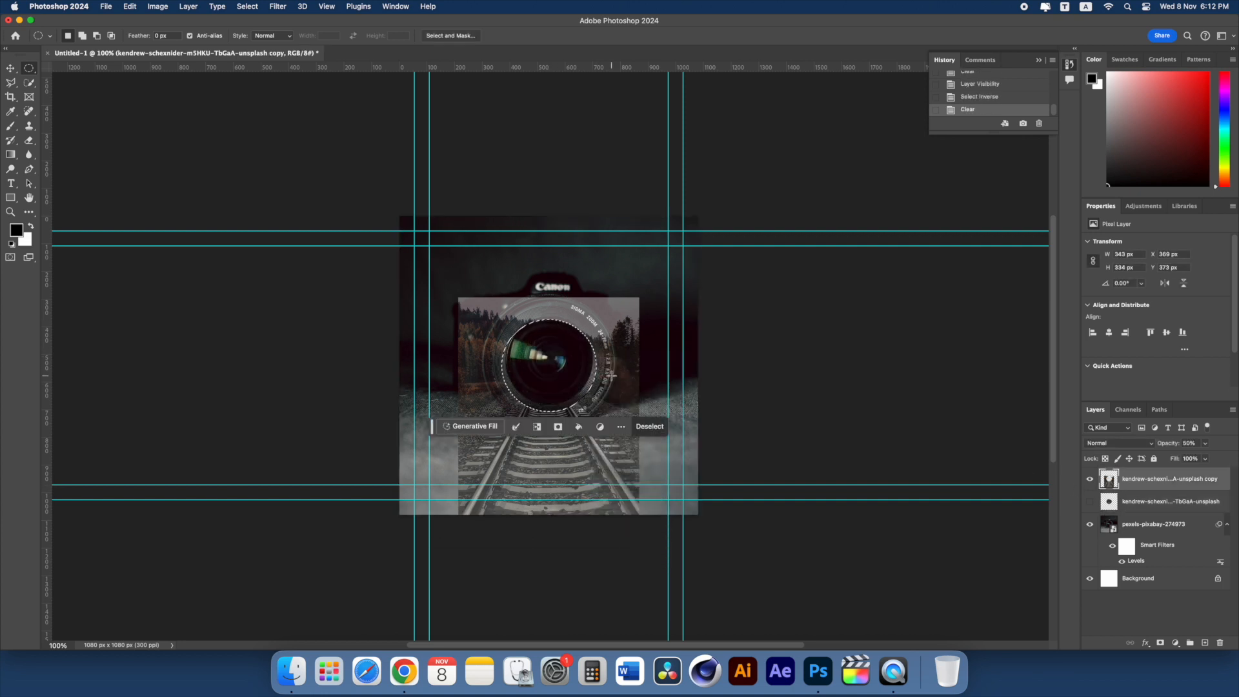
key(super+d)
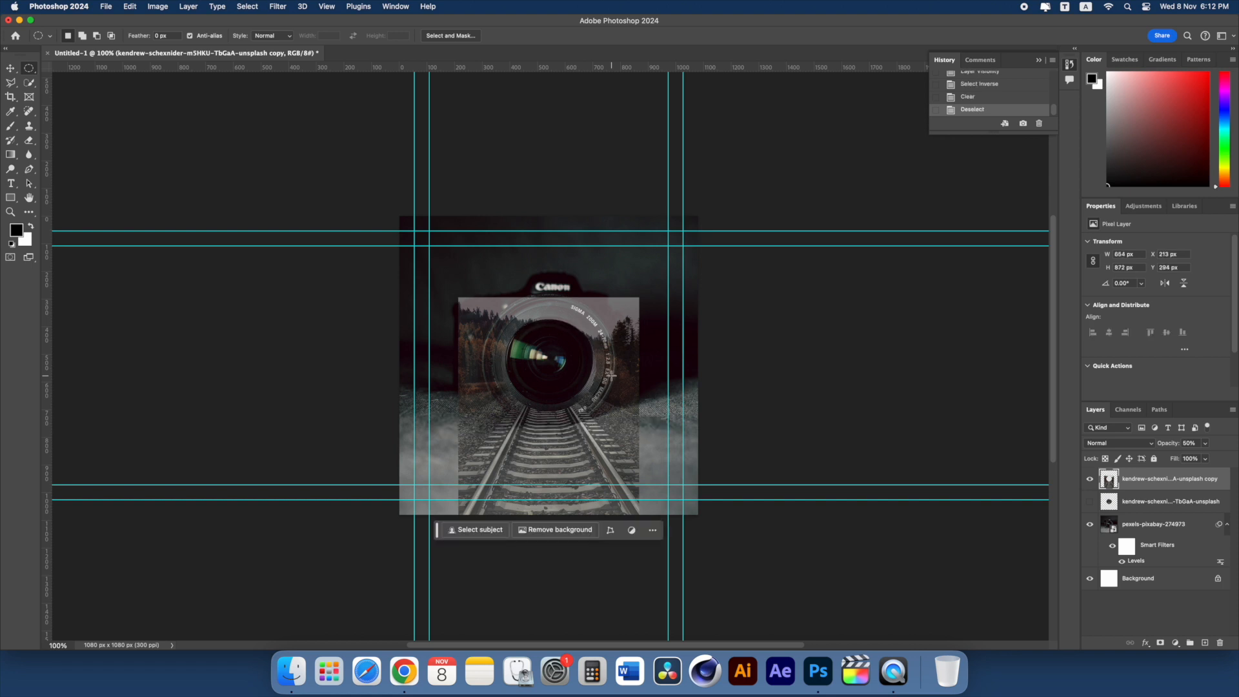
Step: Show the original railway layer again and set both railway layers to 100% opacity
click(1090, 502)
key(v)
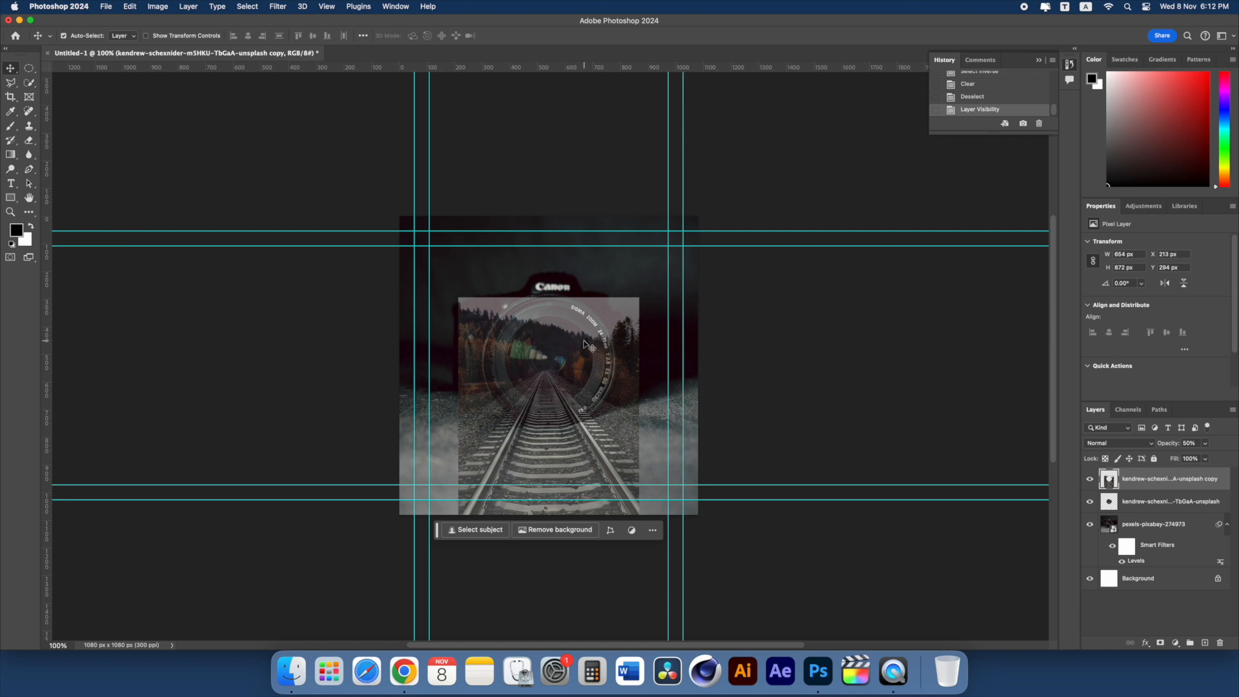
key(0)
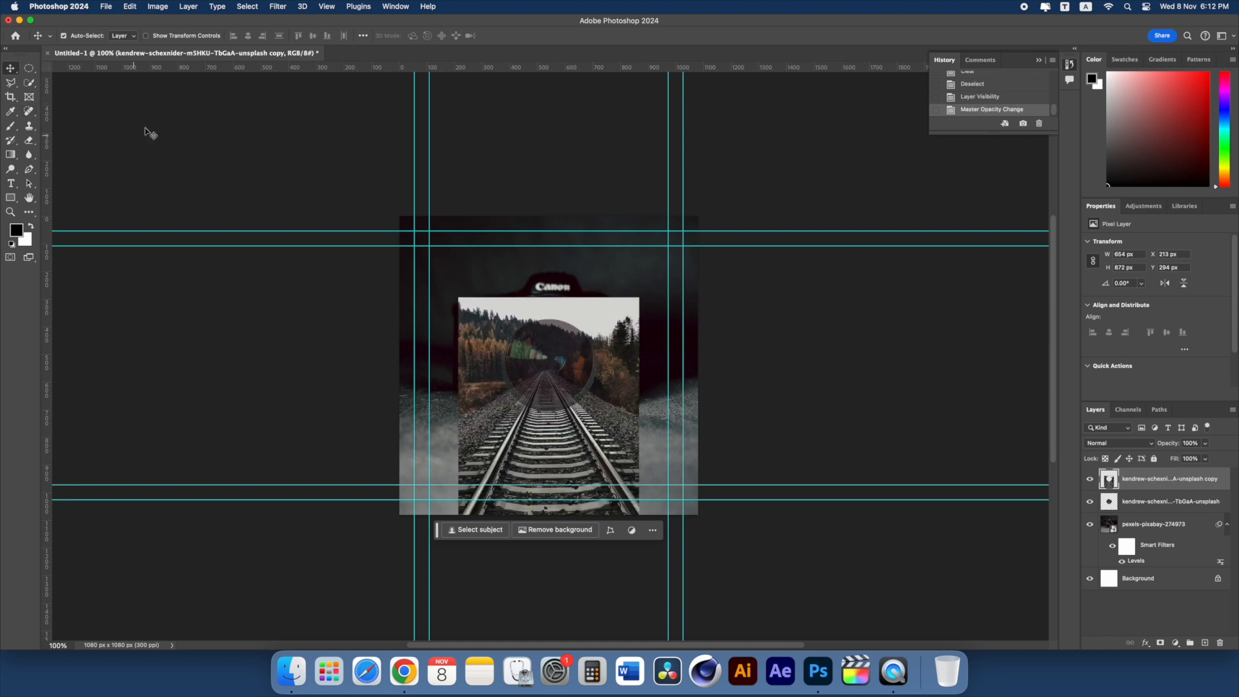
click(11, 82)
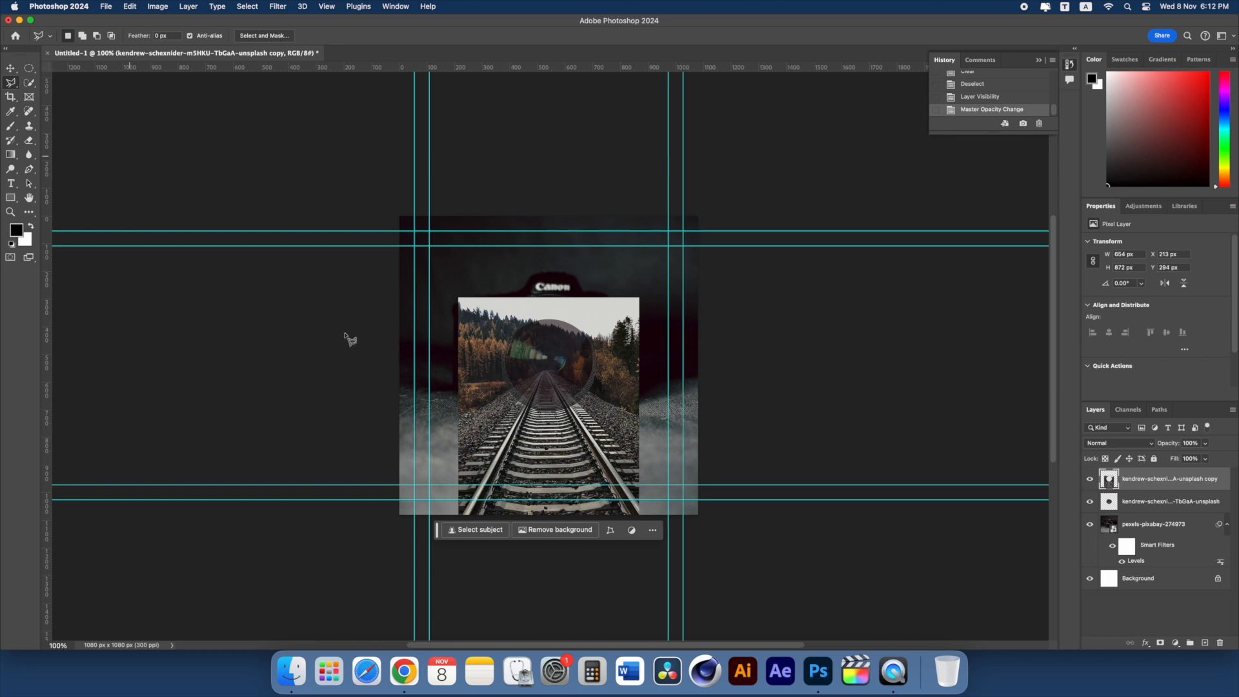
click(1119, 503)
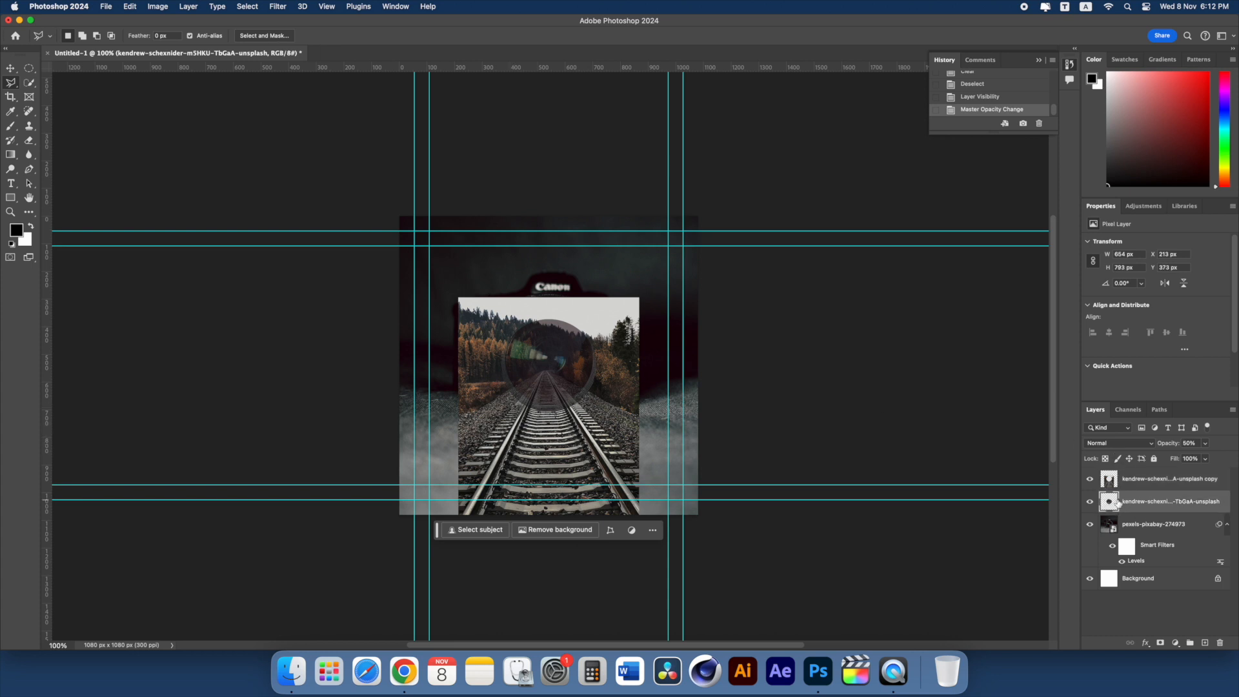
key(0)
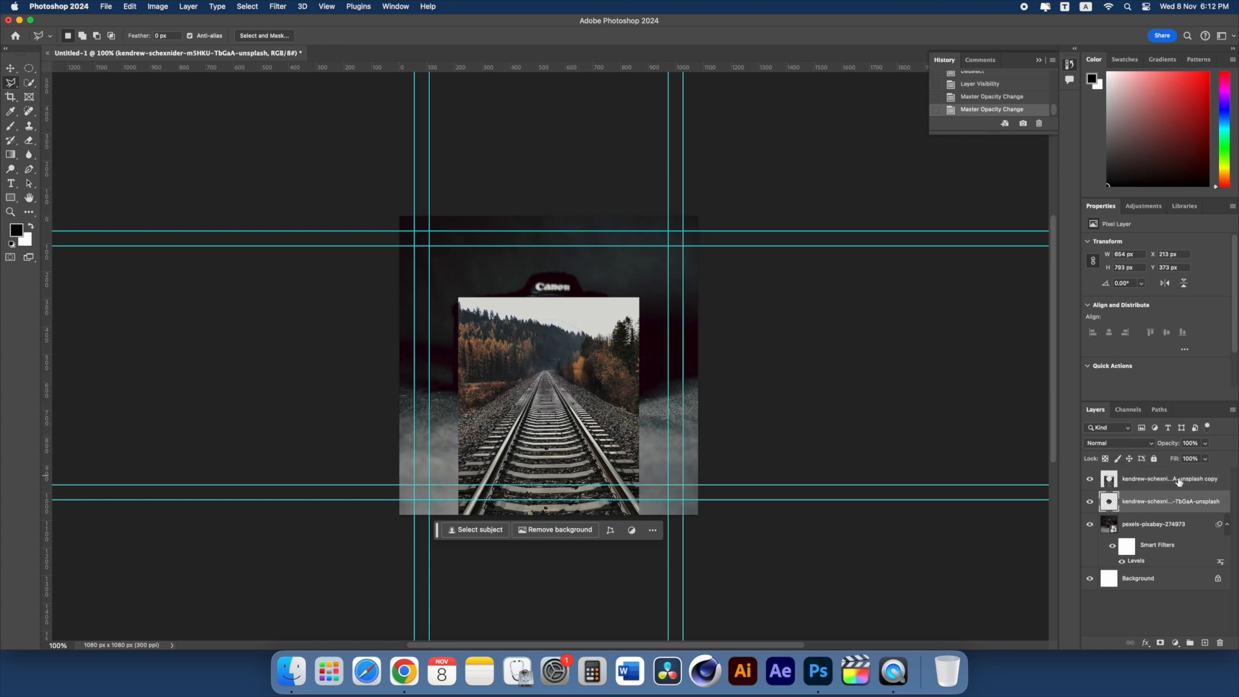
click(1090, 482)
click(1090, 486)
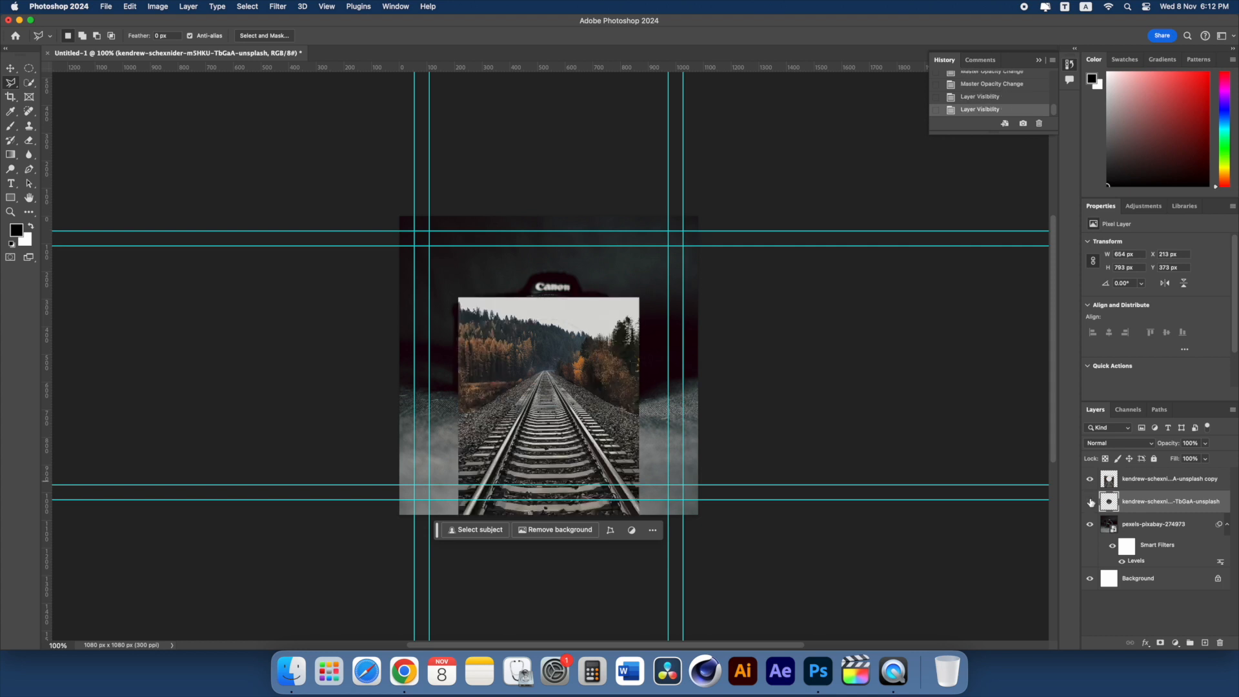
Step: Hide the original railway layer and outline everything outside the rails, including the whole scene above them, with the Polygonal Lasso
click(1090, 502)
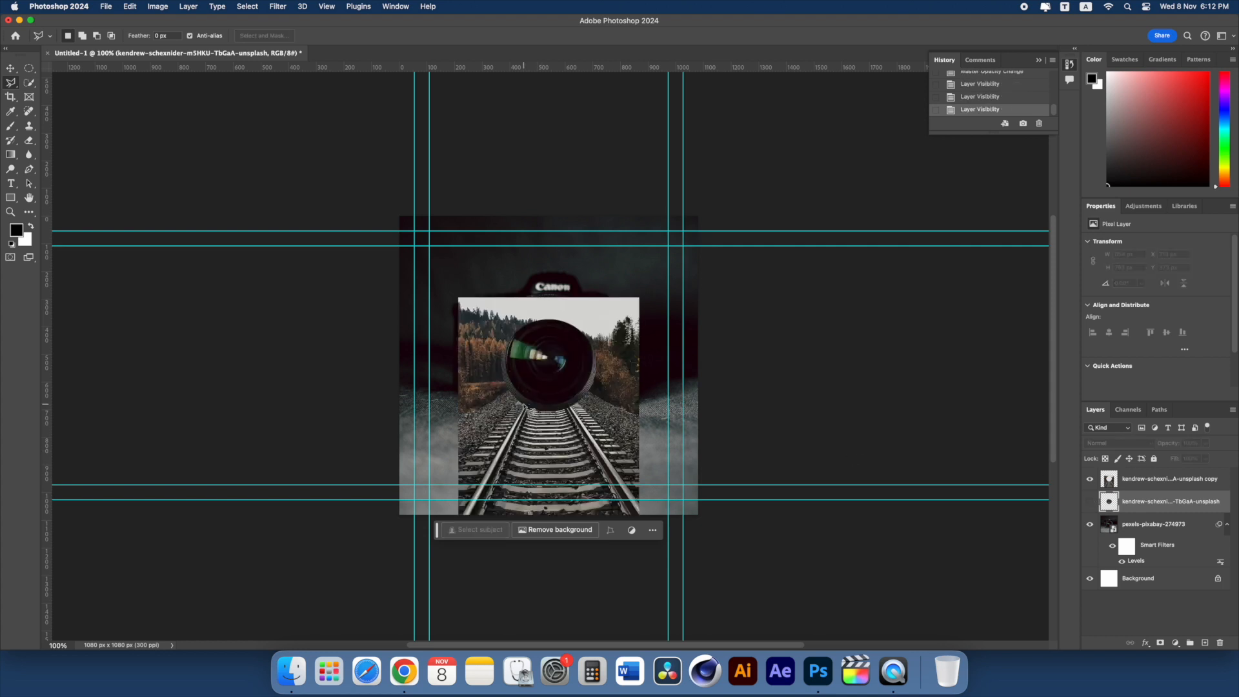
click(523, 405)
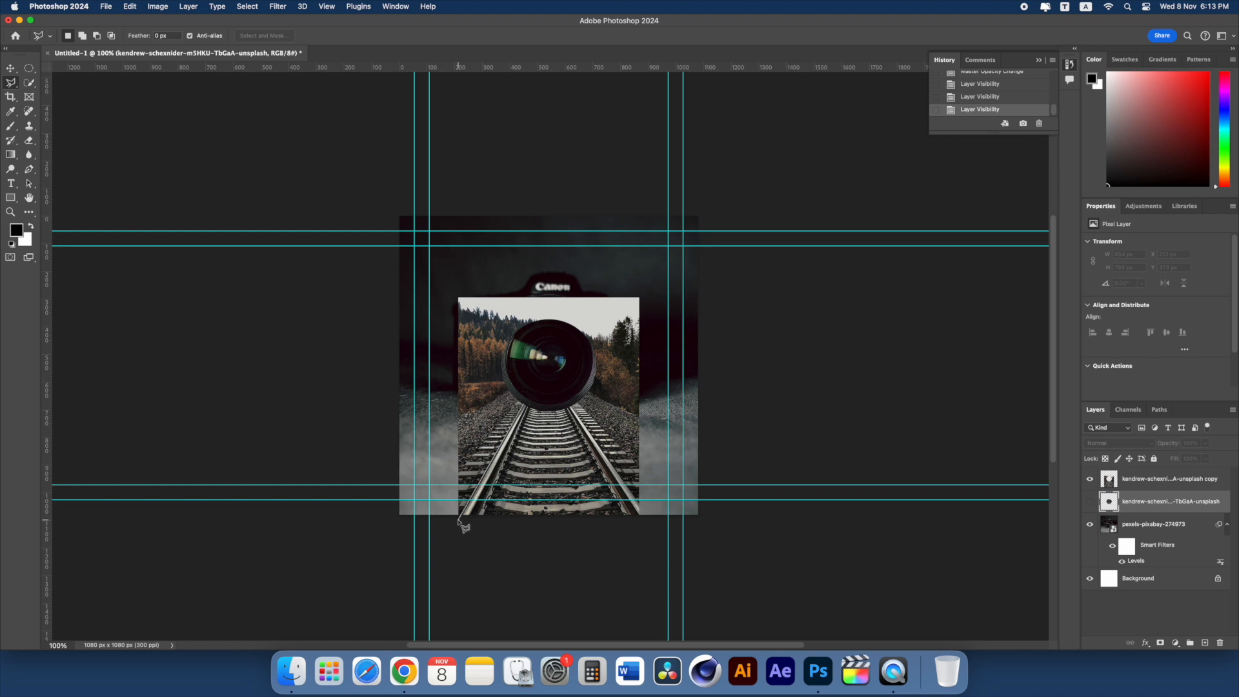
click(459, 519)
click(414, 494)
click(397, 271)
click(668, 216)
click(797, 418)
click(731, 574)
click(642, 508)
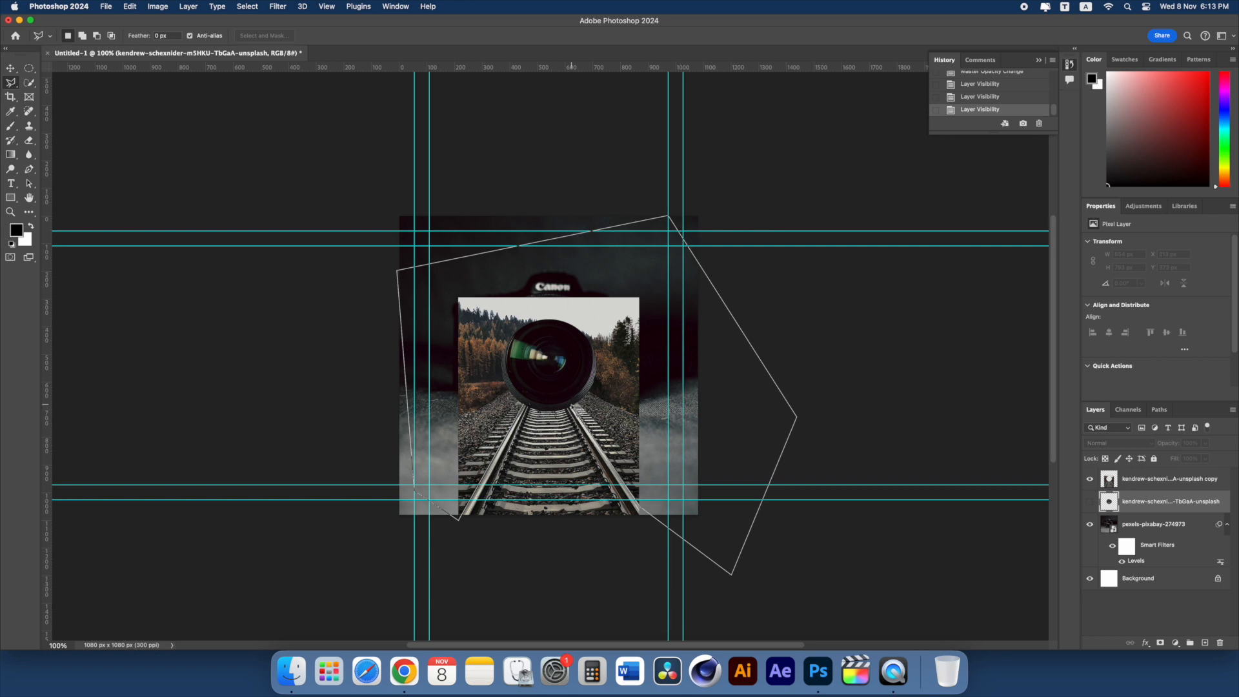
double_click(524, 404)
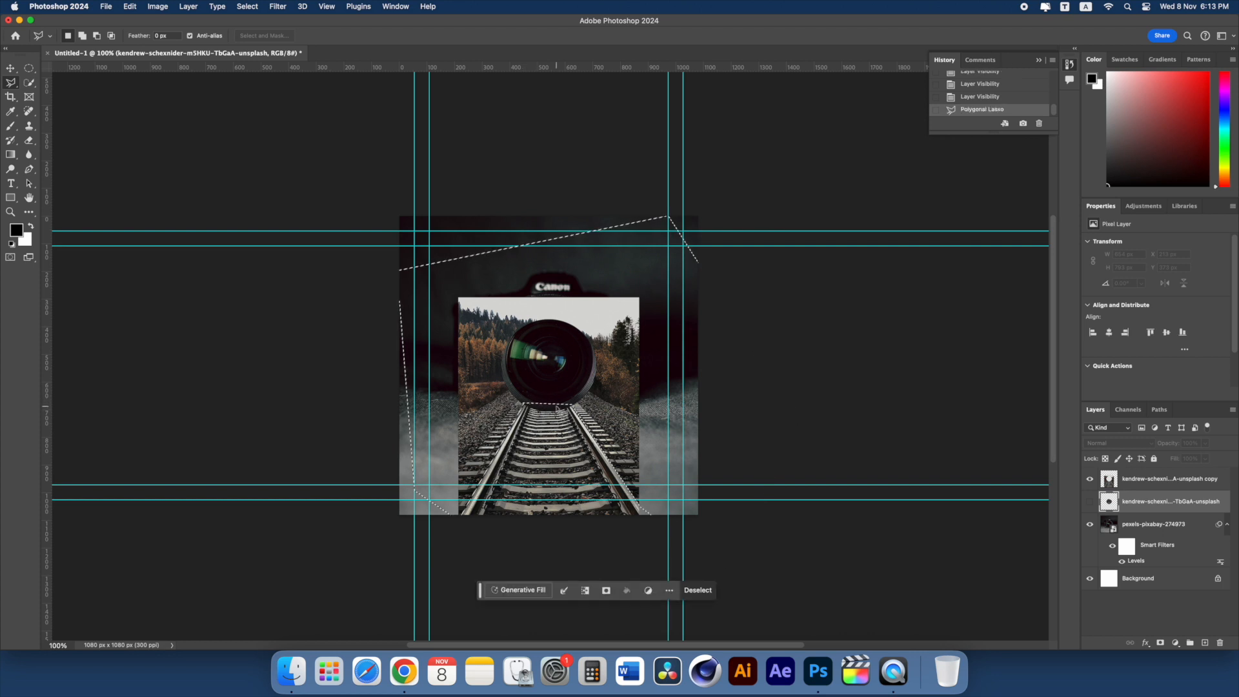
Step: Erase the selected surroundings from the railway copy so only the track remains, then deselect and show the original railway layer again
click(1131, 484)
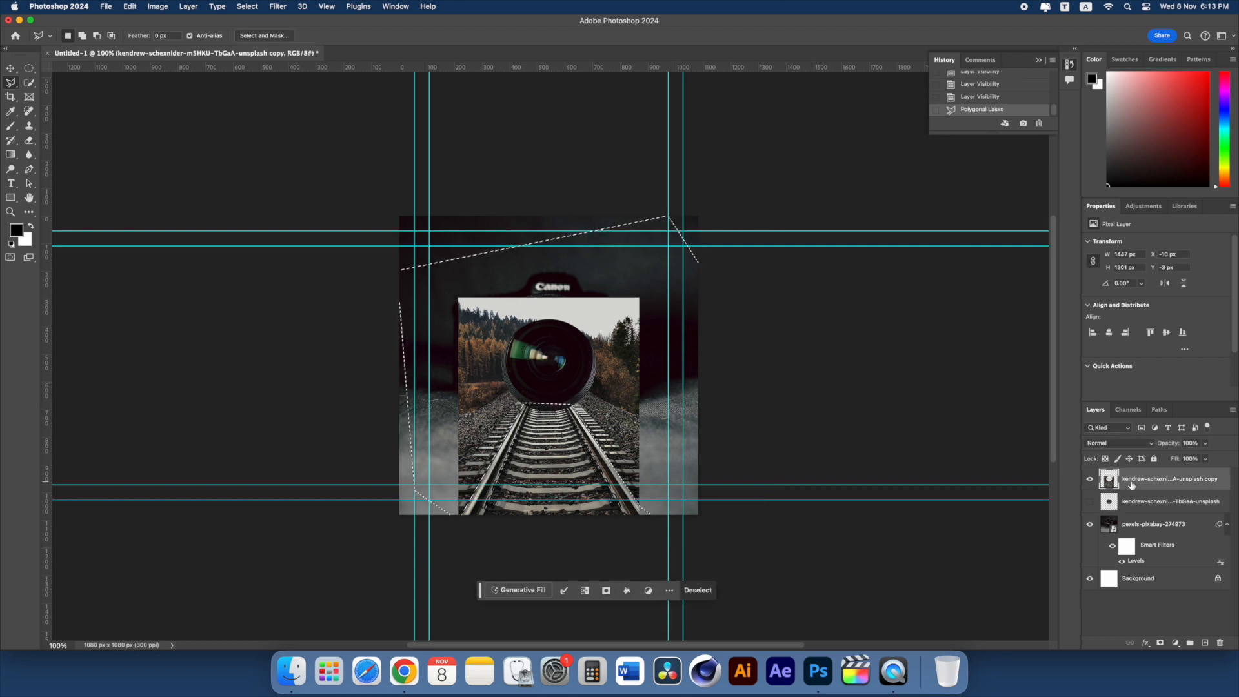
key(Delete)
key(cmd+d)
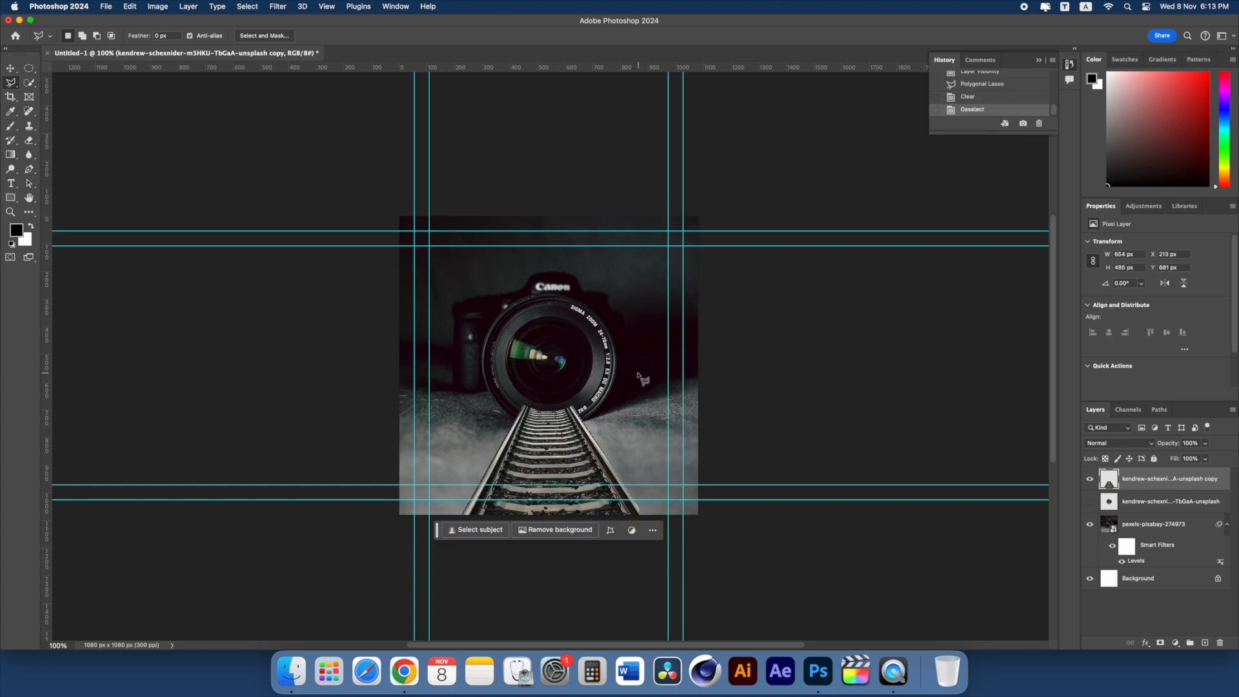
key(v)
click(1087, 504)
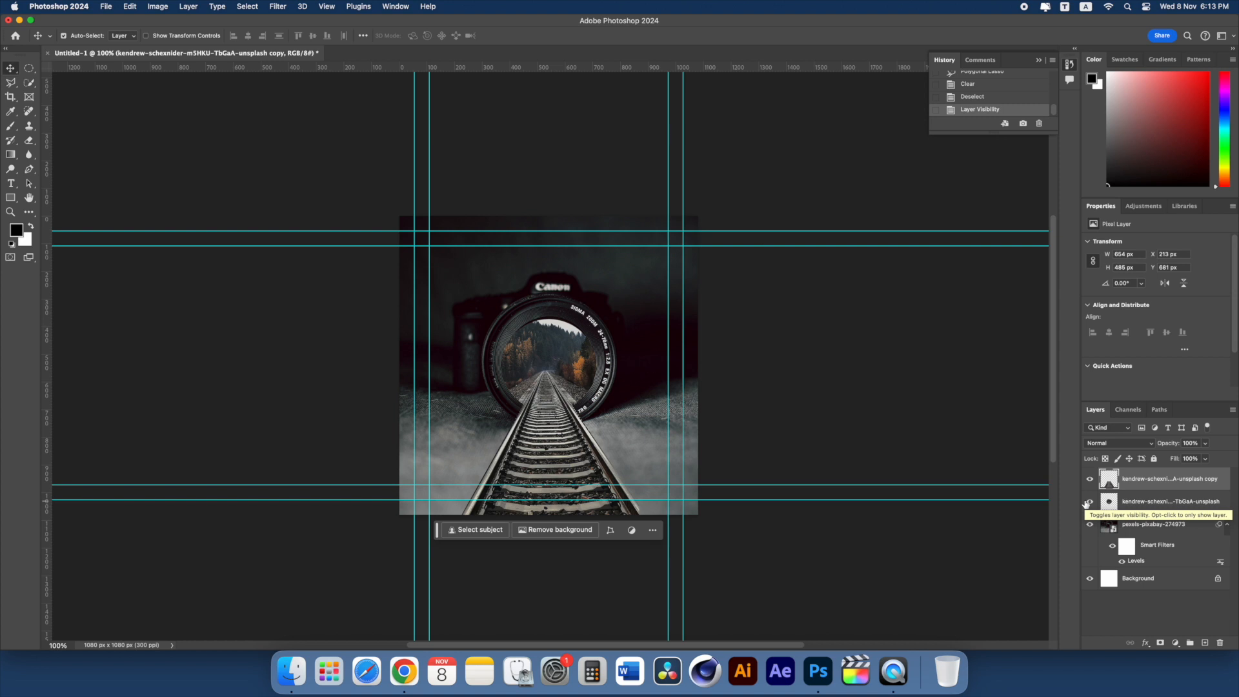
Step: Select the camera layer and both railway layers together and enlarge them slightly with Free Transform
shift+click(1145, 526)
key(super+t)
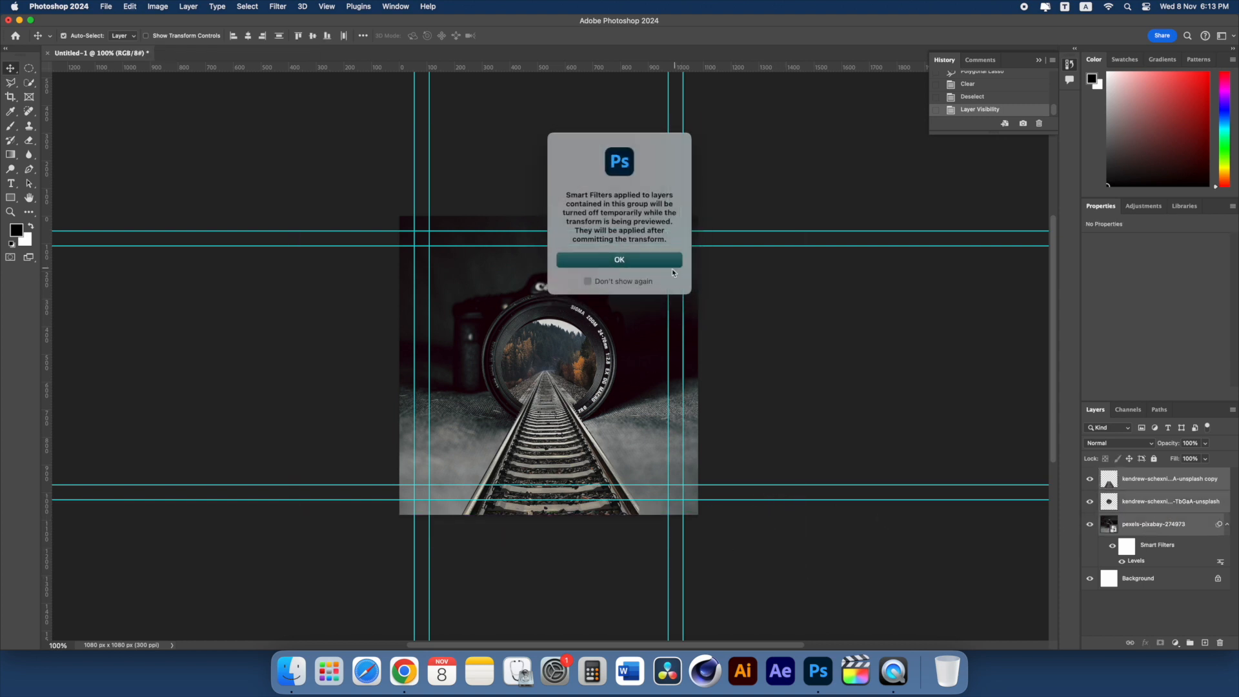
key(Return)
drag(803, 538, 818, 523)
drag(593, 421, 593, 419)
drag(812, 551, 819, 557)
key(Return)
Step: Nudge the selected camera and railway layers slightly down and to the left to centre the composition on the canvas
drag(544, 389, 544, 387)
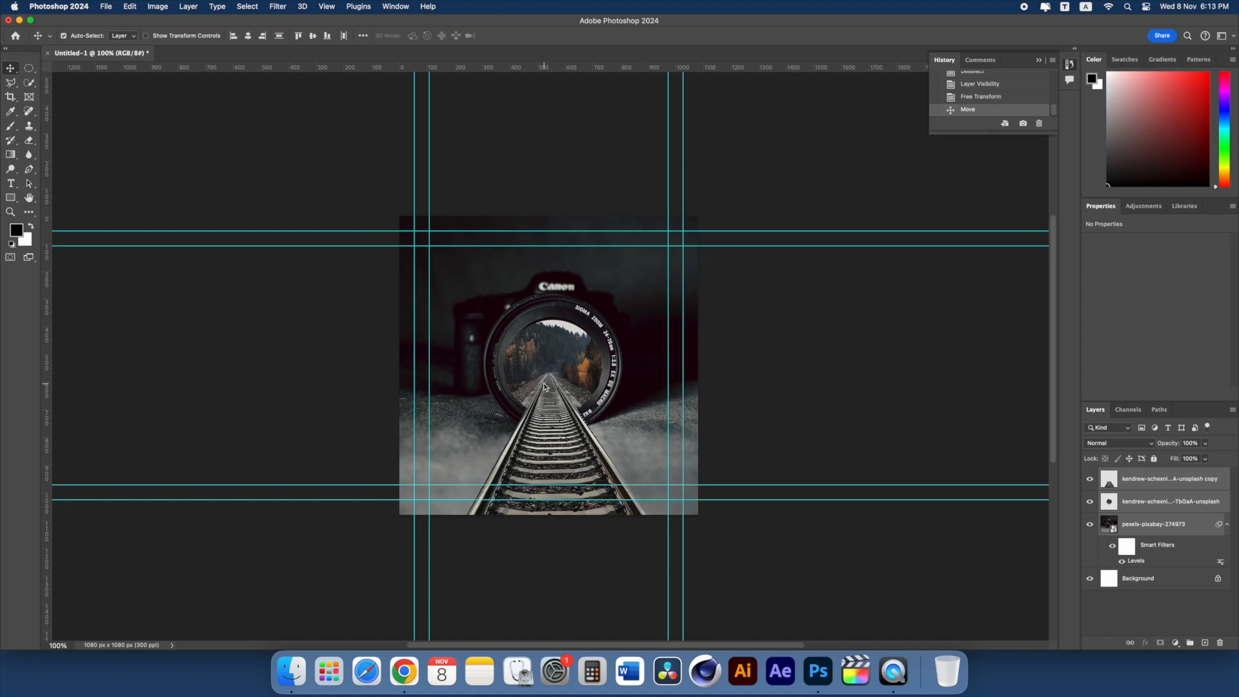
key(Down)
key(Down)
key(Down)
key(Down)
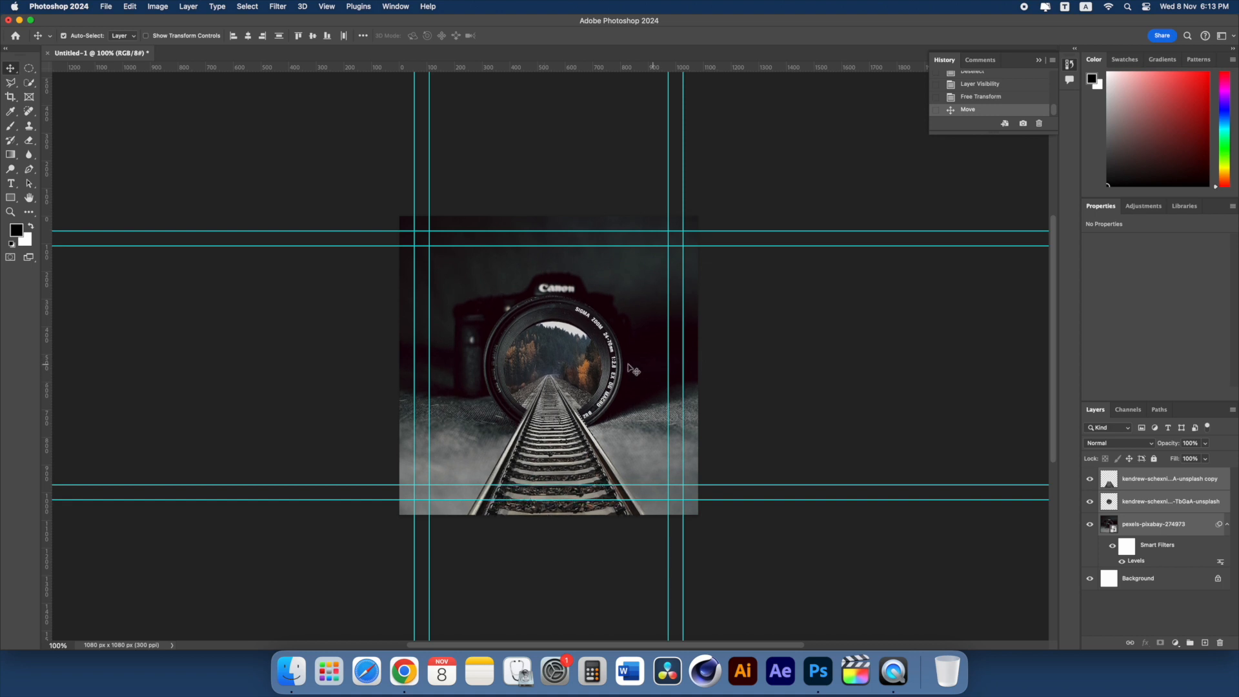
key(Left)
key(Left)
key(Left)
key(Left)
key(Left)
key(Left)
key(Left)
key(Left)
key(Left)
key(Left)
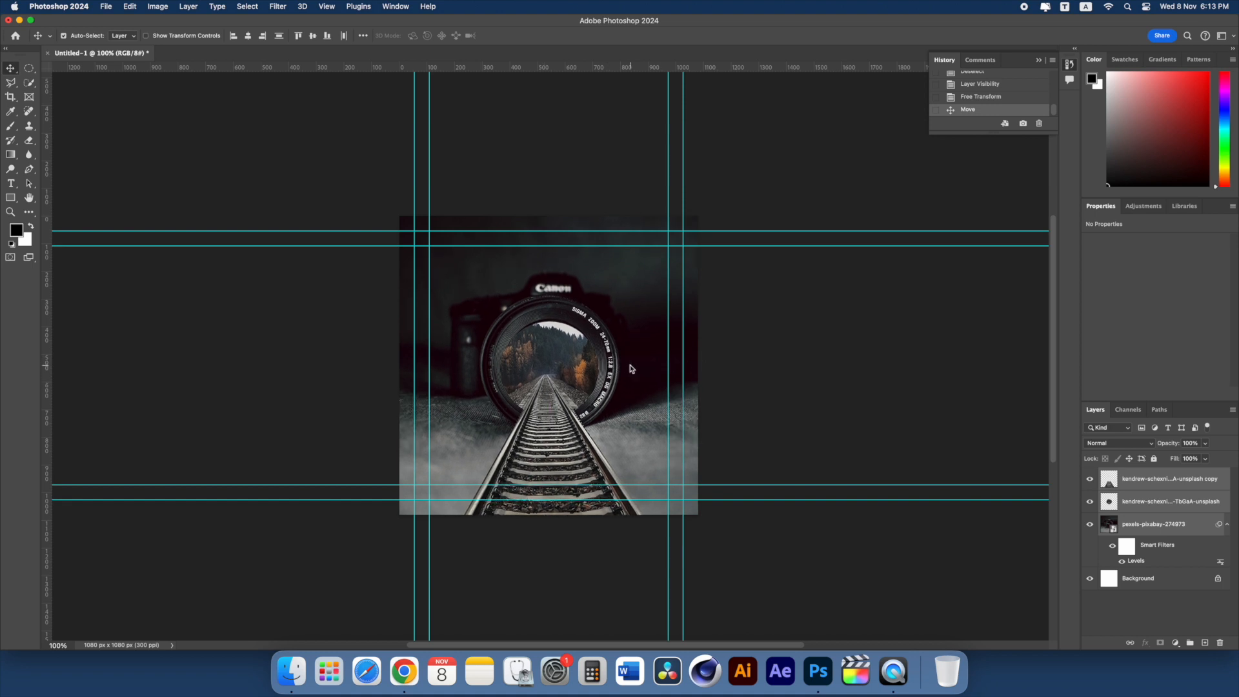
key(Left)
key(Left)
key(super+t)
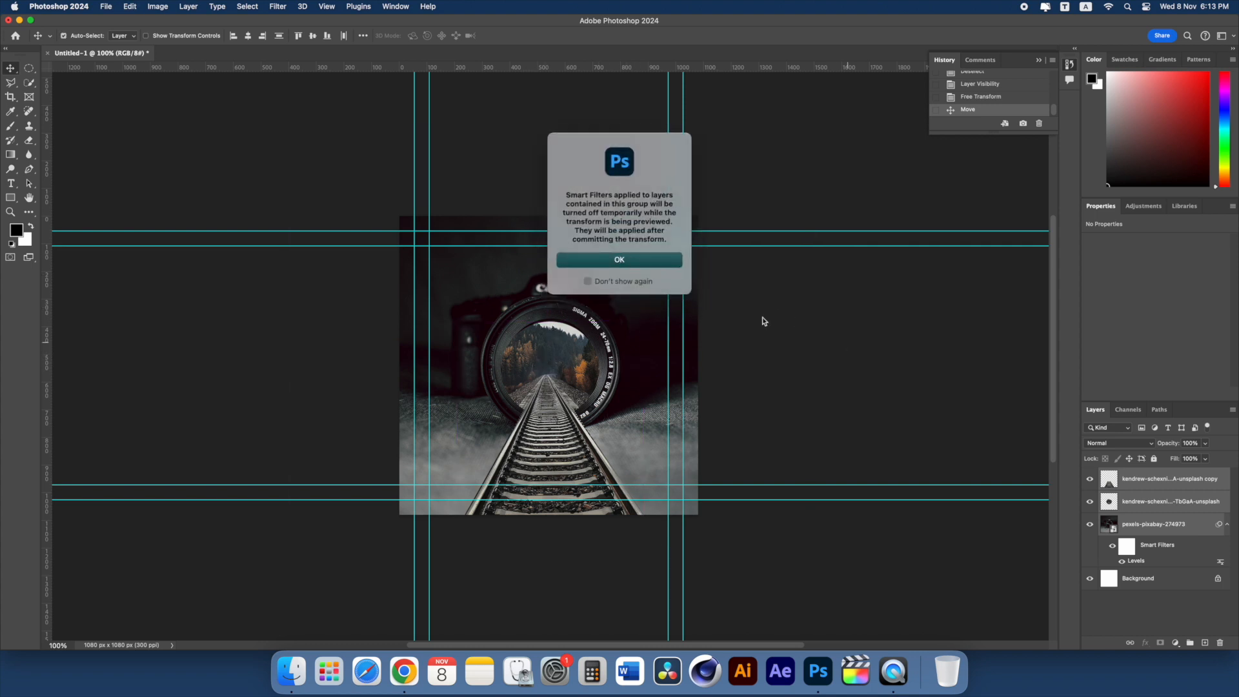
click(649, 265)
key(Escape)
Step: Try to extend the railway scene inside the lens slightly upward with Free Transform, then undo the transform and deselect the layer
click(524, 335)
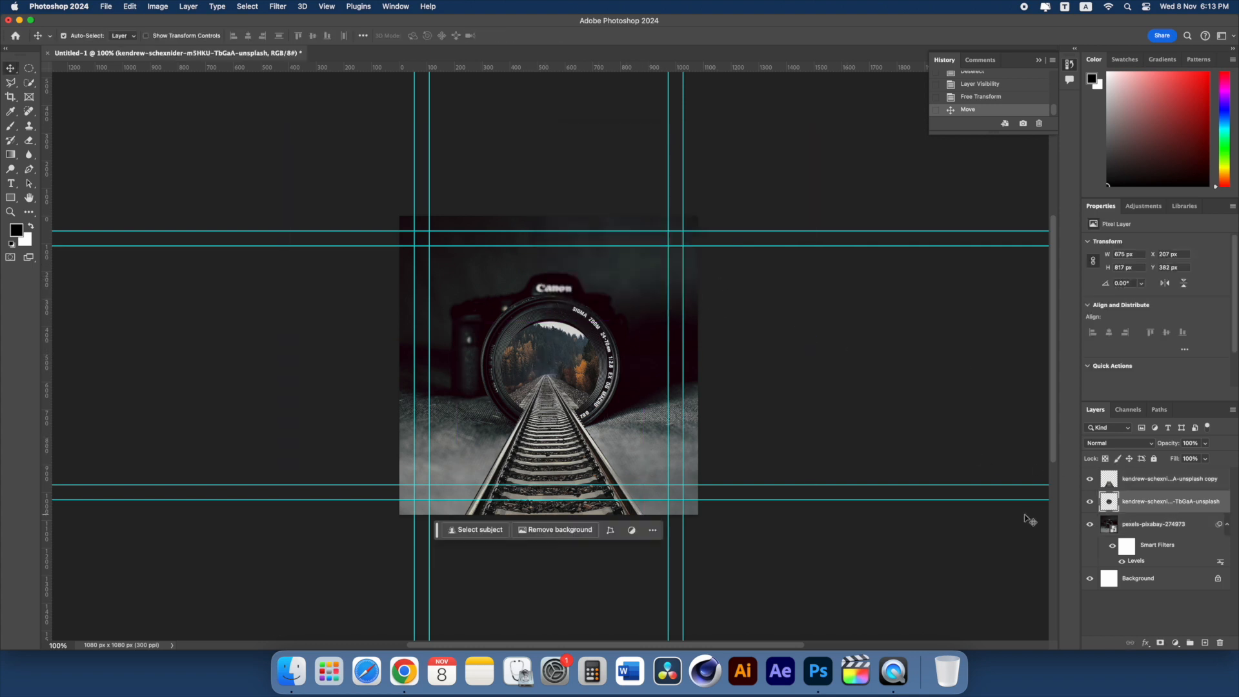
key(super+t)
drag(549, 328, 550, 322)
key(super+z)
key(Return)
key(super+z)
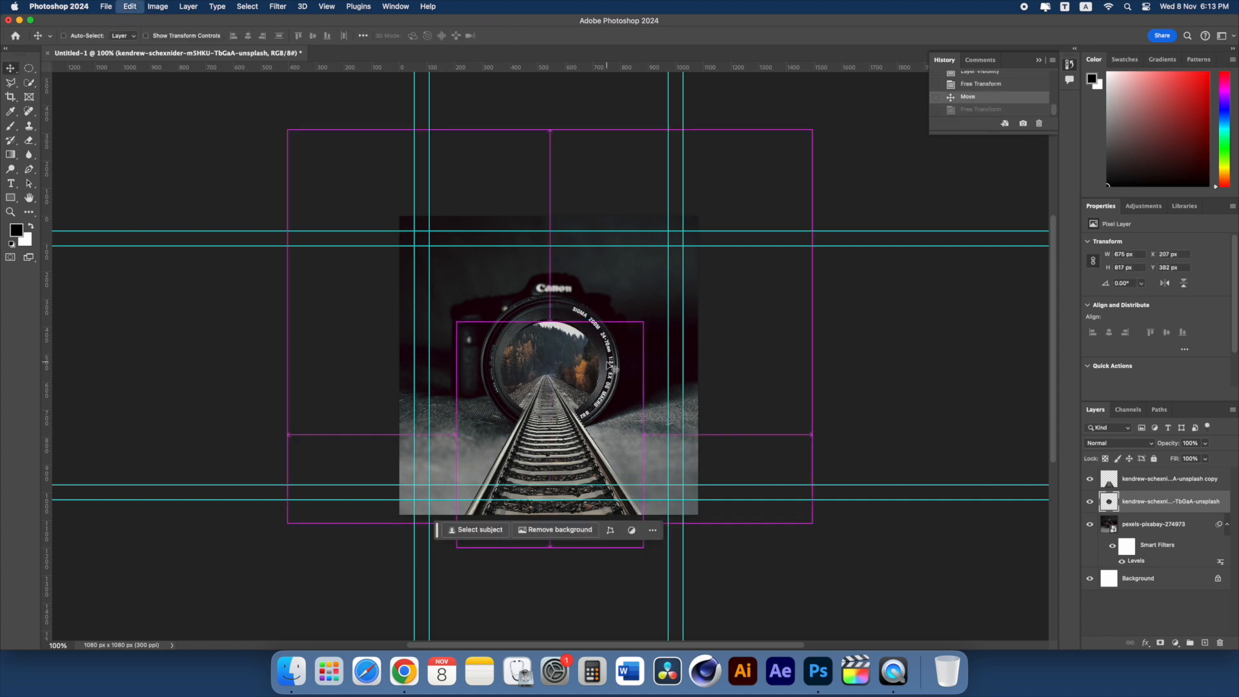
click(914, 382)
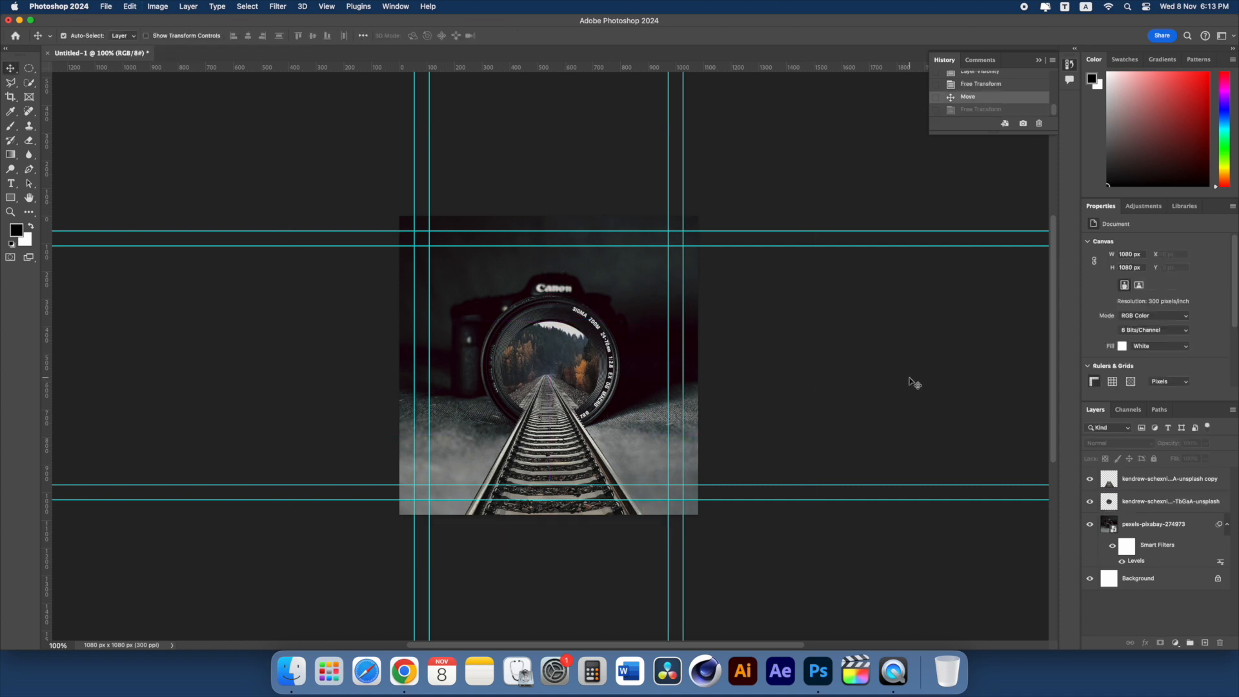
Step: Examine the edges of the railway scene inside the lens up close and set that layer's opacity to 100%
key(z)
click(555, 344)
click(553, 336)
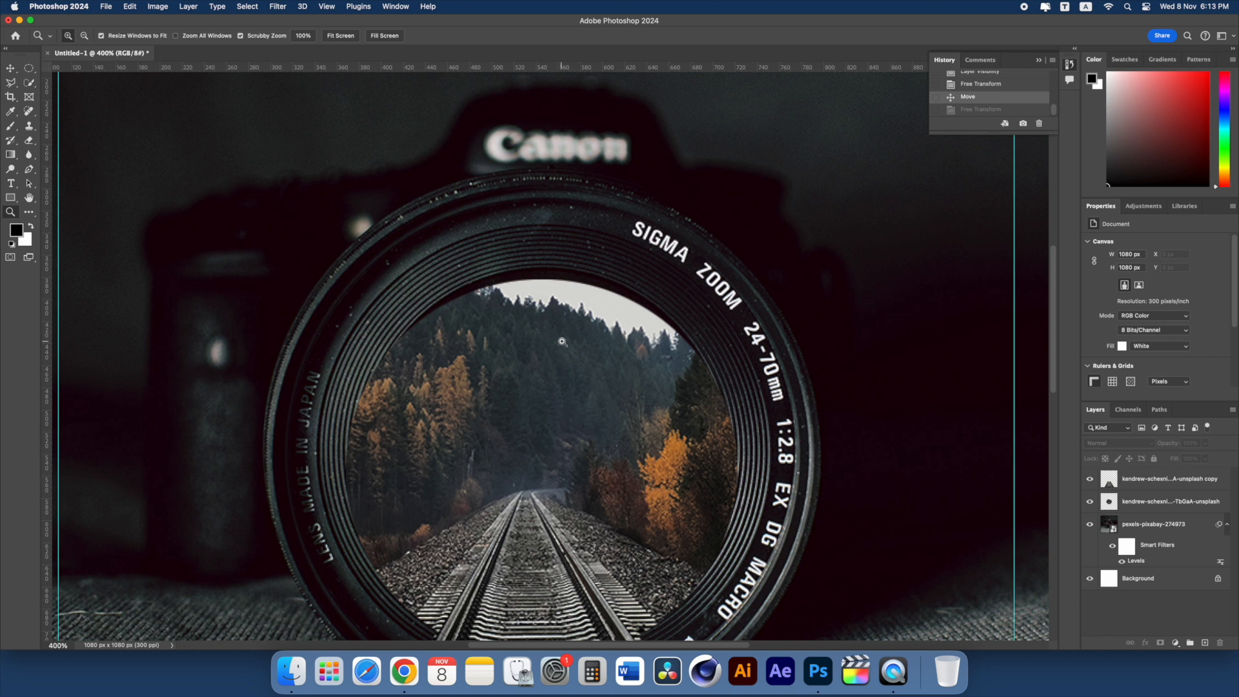
key(v)
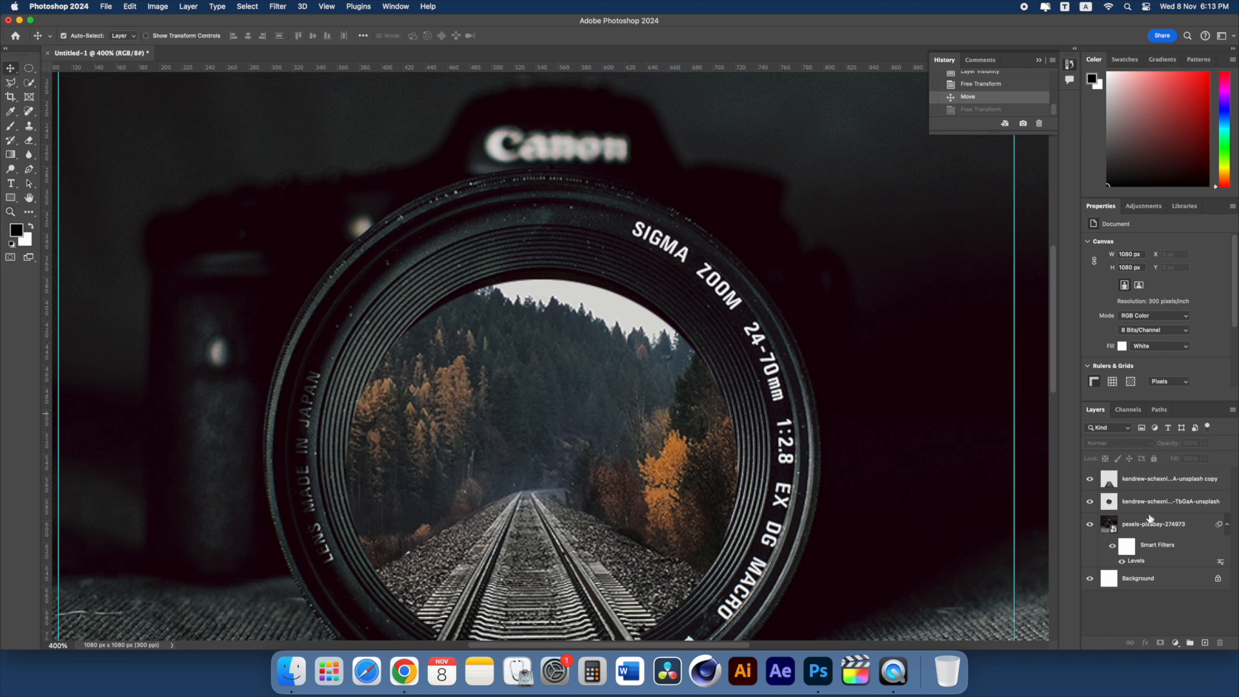
click(1151, 505)
click(1205, 445)
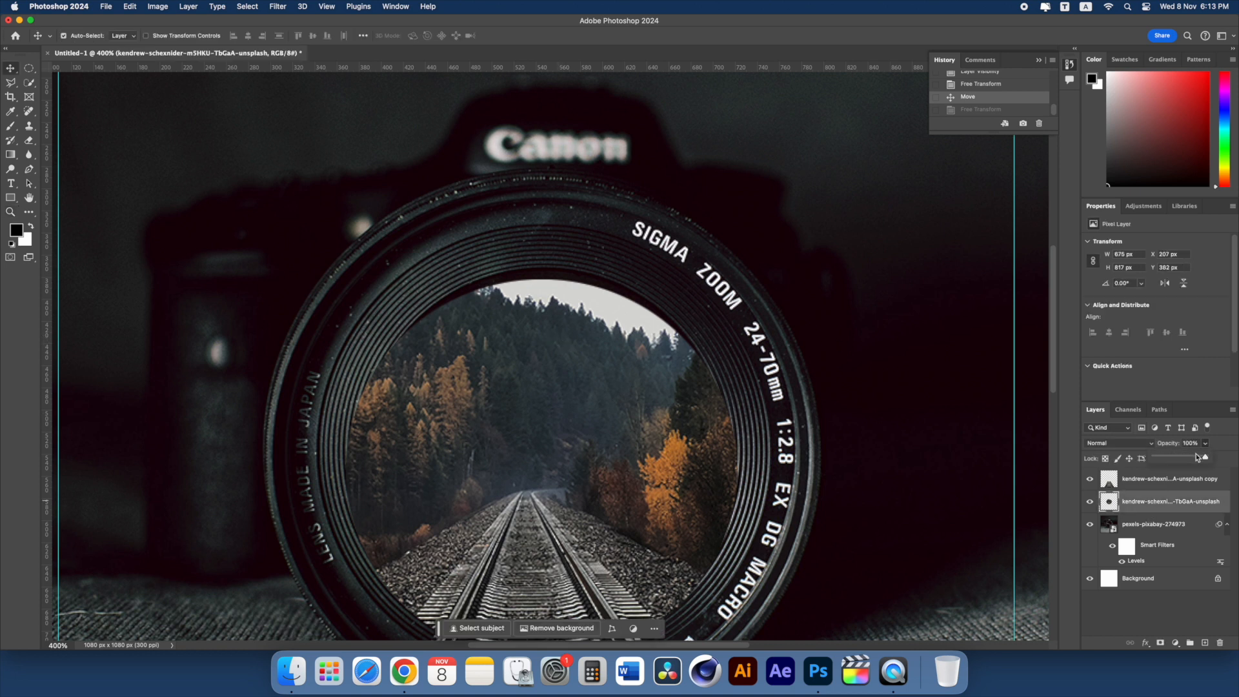
drag(1199, 458, 1206, 458)
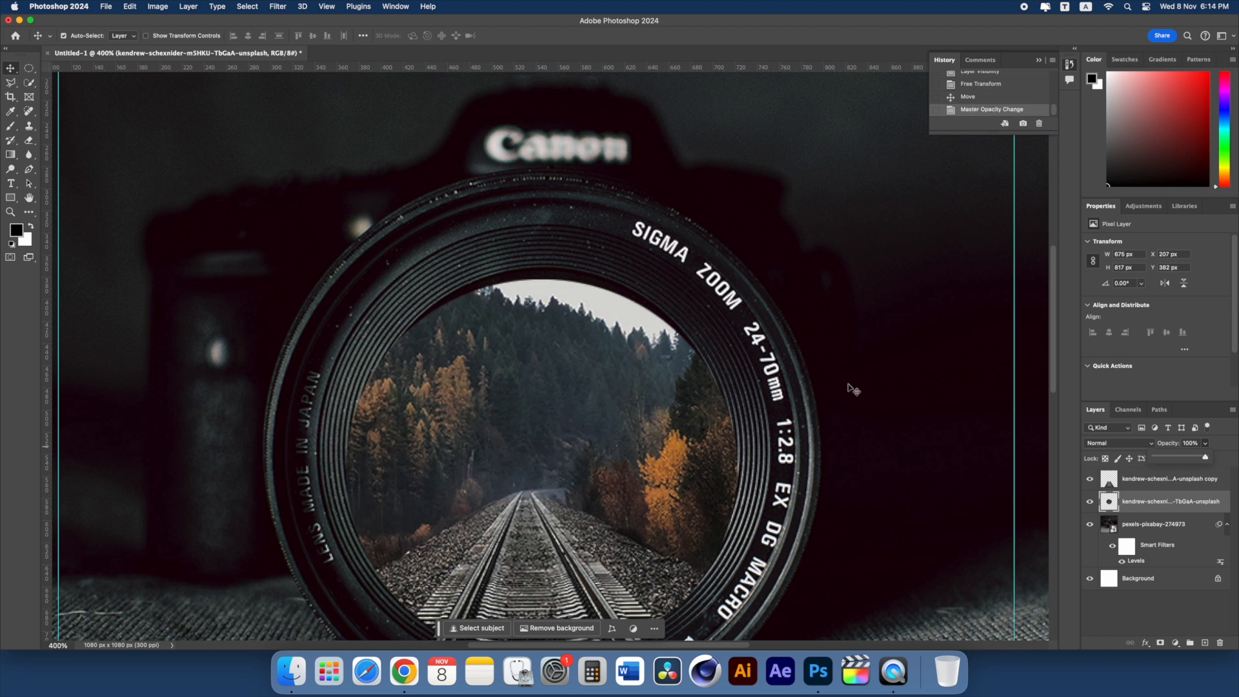
key(super+minus)
key(super+minus)
key(super+minus)
key(super+minus)
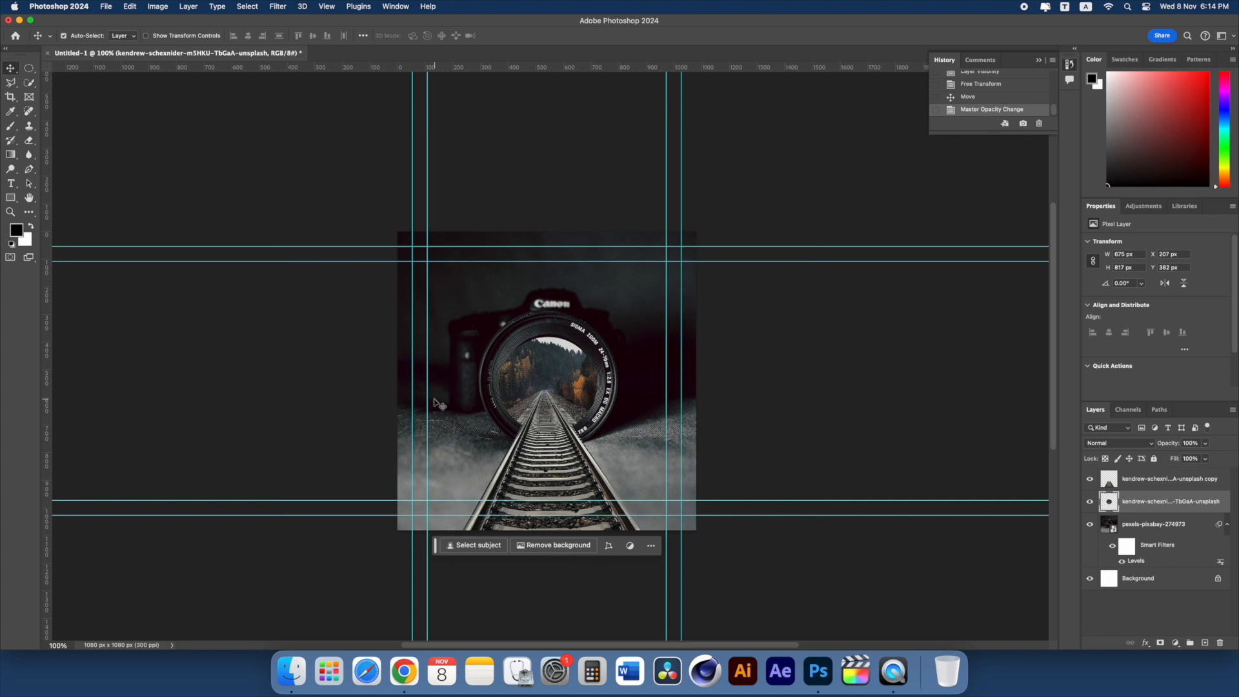
scroll(452, 405, down, 3)
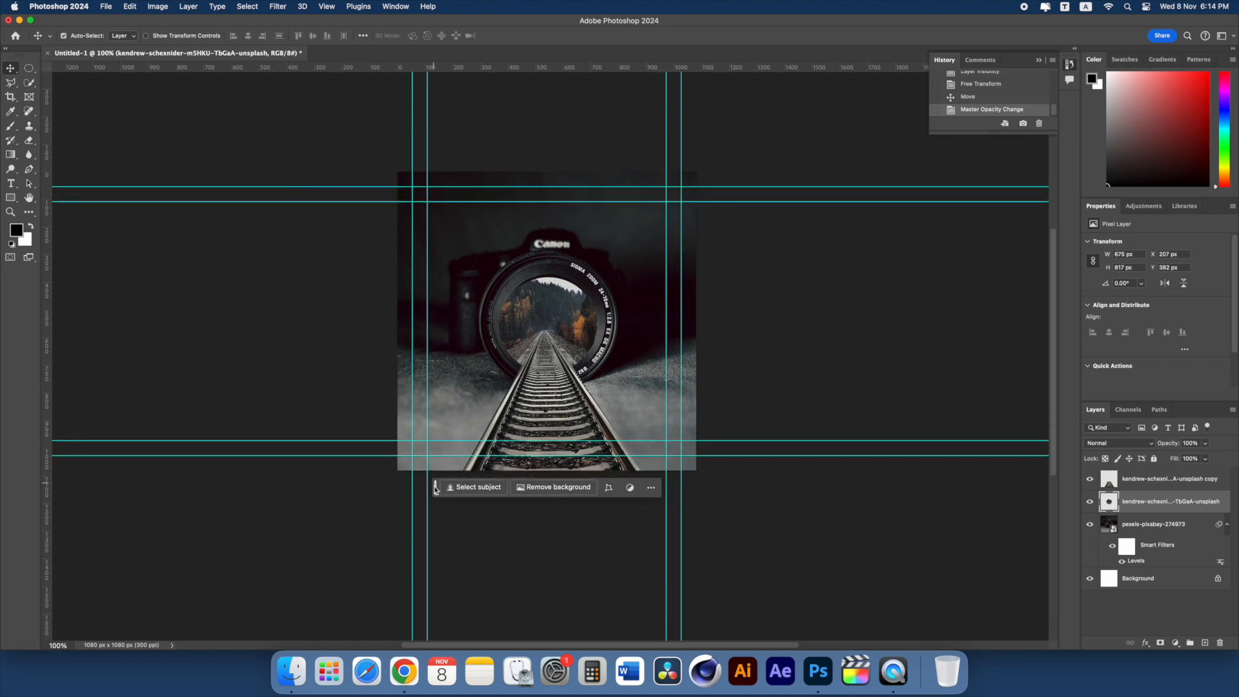
Step: Open the photo of the child in the yellow coat from the Camera RailTrack folder in Photoshop 2024
click(285, 657)
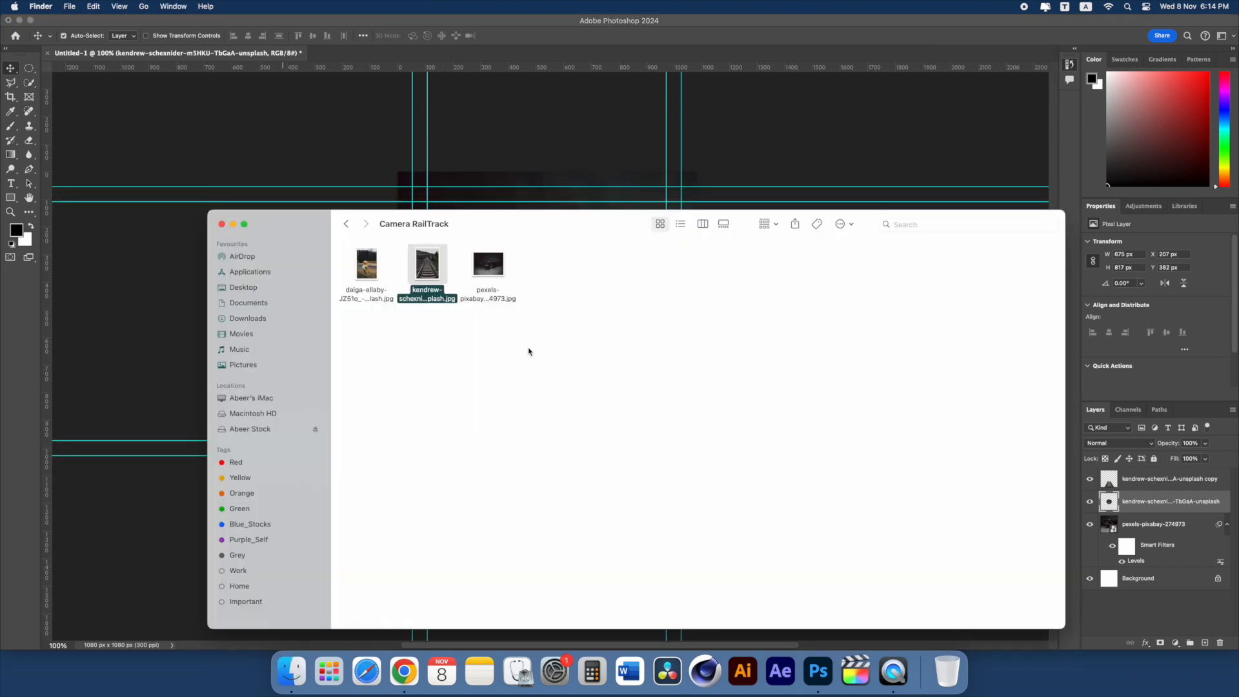
click(374, 279)
right_click(374, 279)
mouse_move(521, 285)
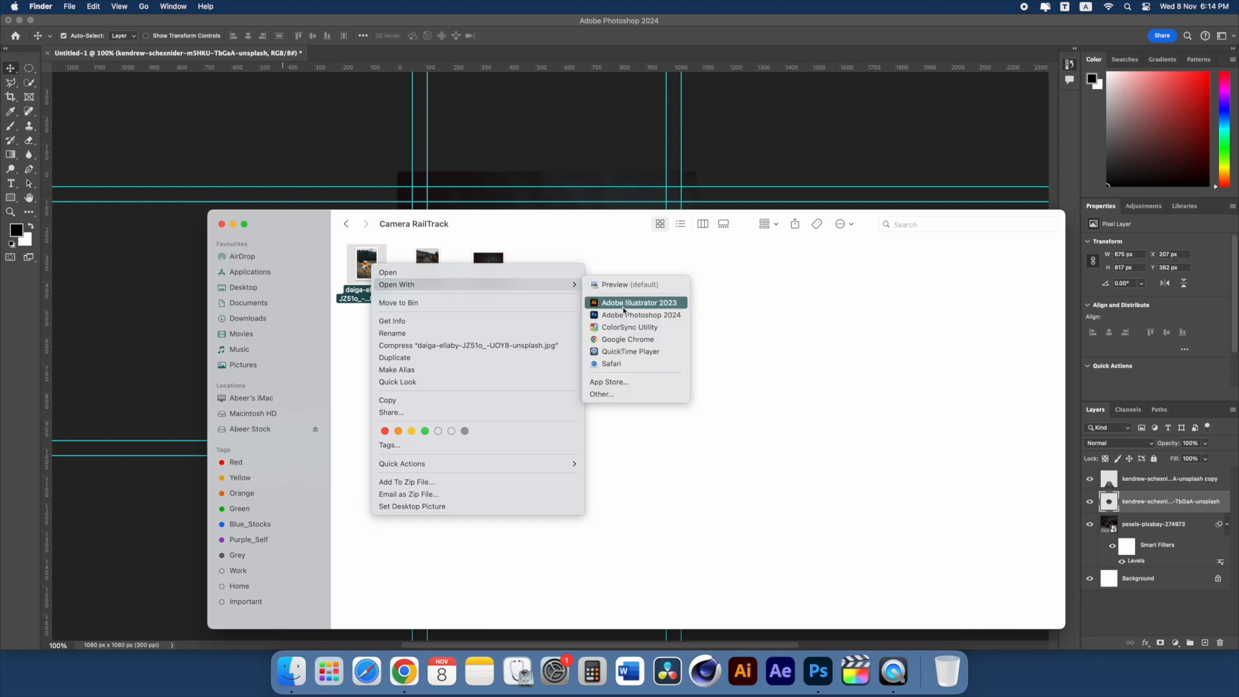
click(616, 315)
Step: Select the child with Select Subject and feather the selection by 5 pixels
click(30, 84)
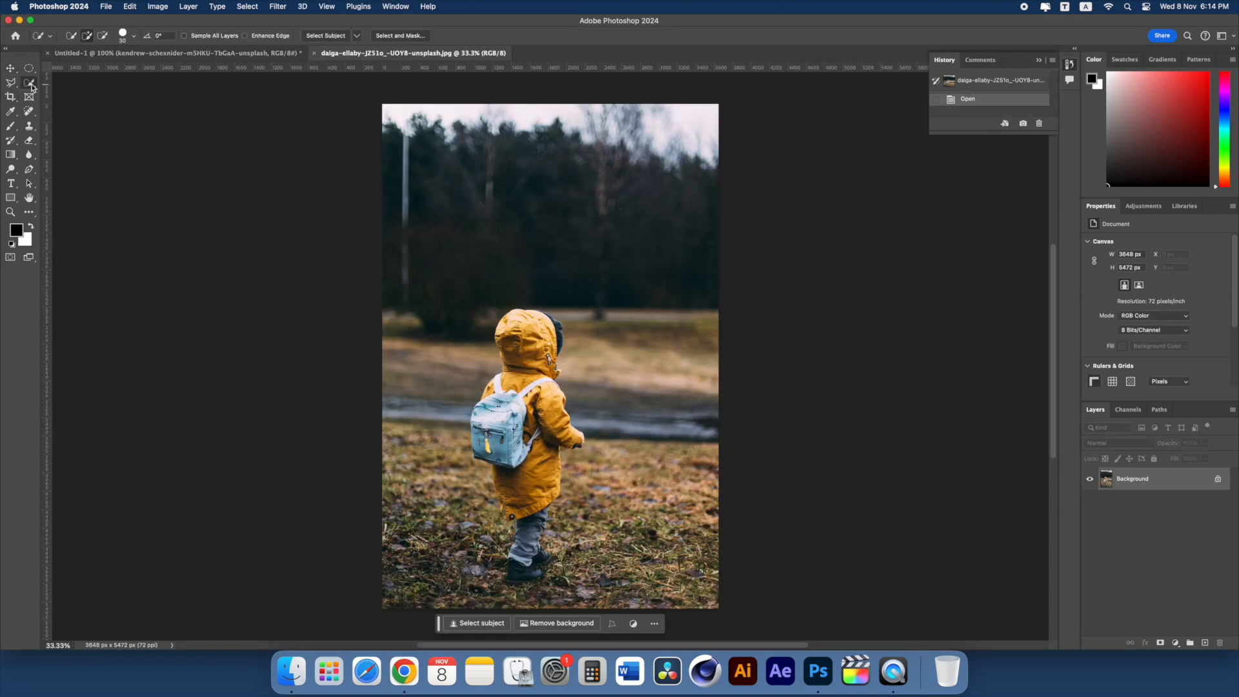
click(330, 35)
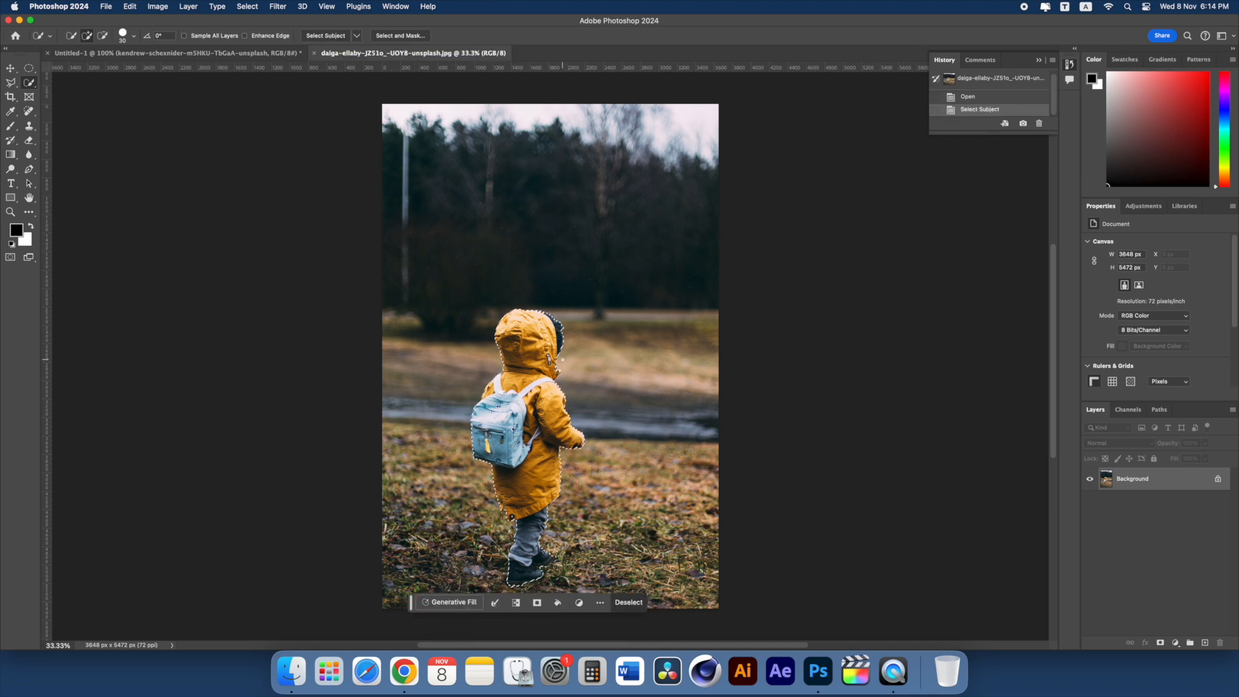
right_click(558, 354)
click(592, 390)
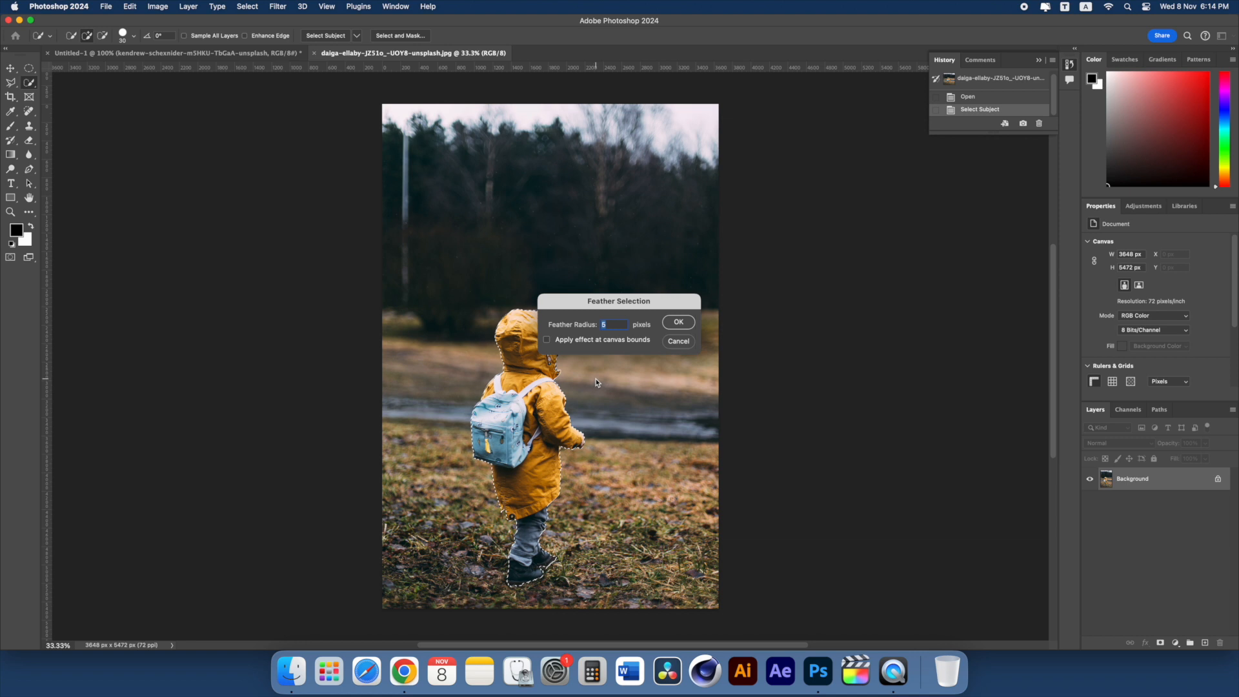
key(Return)
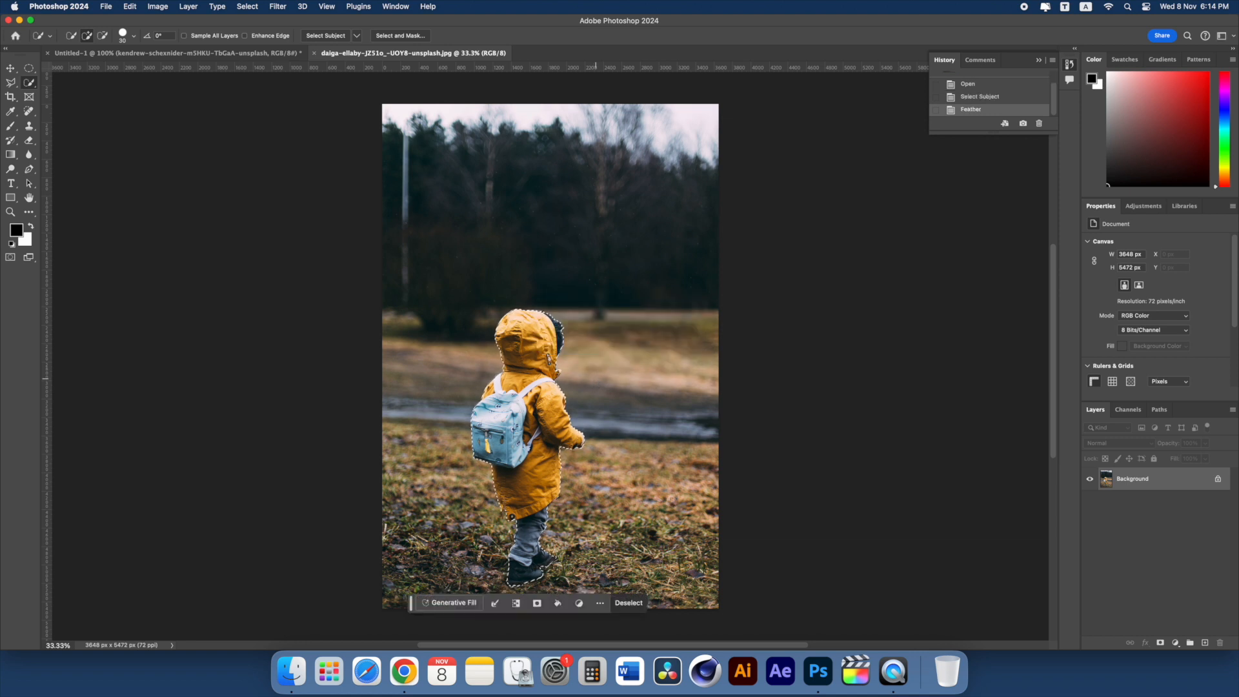
Step: Cut the selected child, paste it into the Untitled-1 composition, and place its layer above all others
key(super+x)
click(174, 53)
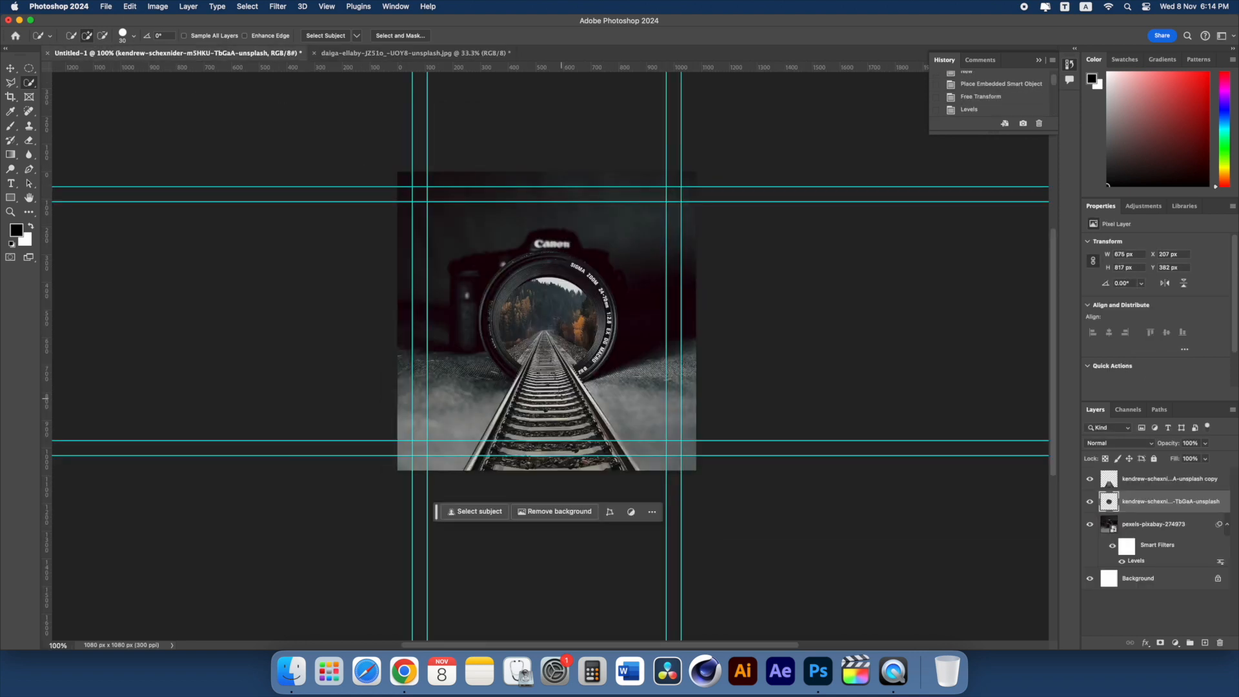
key(super+v)
key(v)
drag(1161, 500, 1155, 470)
Step: Scale the child layer down to about 94 x 229 px and place it horizontally centred on the track below the lens
key(super+t)
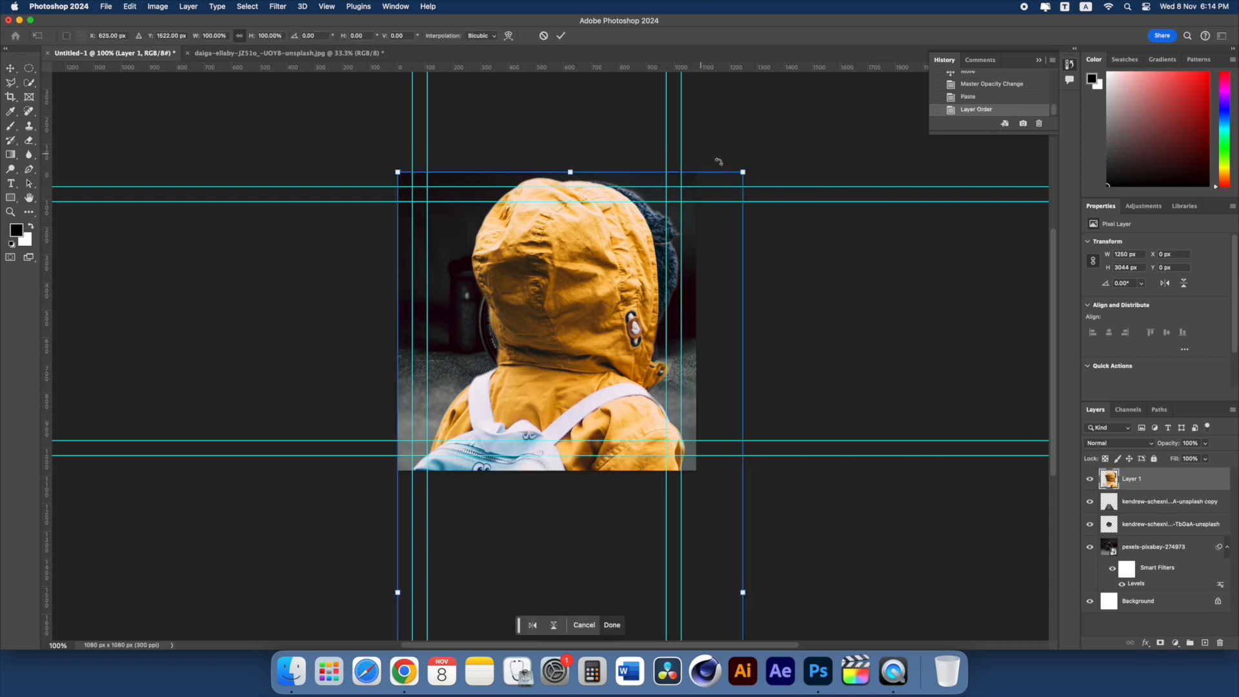
drag(744, 171, 440, 534)
drag(473, 608, 535, 238)
drag(639, 217, 525, 479)
drag(502, 532, 559, 349)
drag(580, 297, 545, 388)
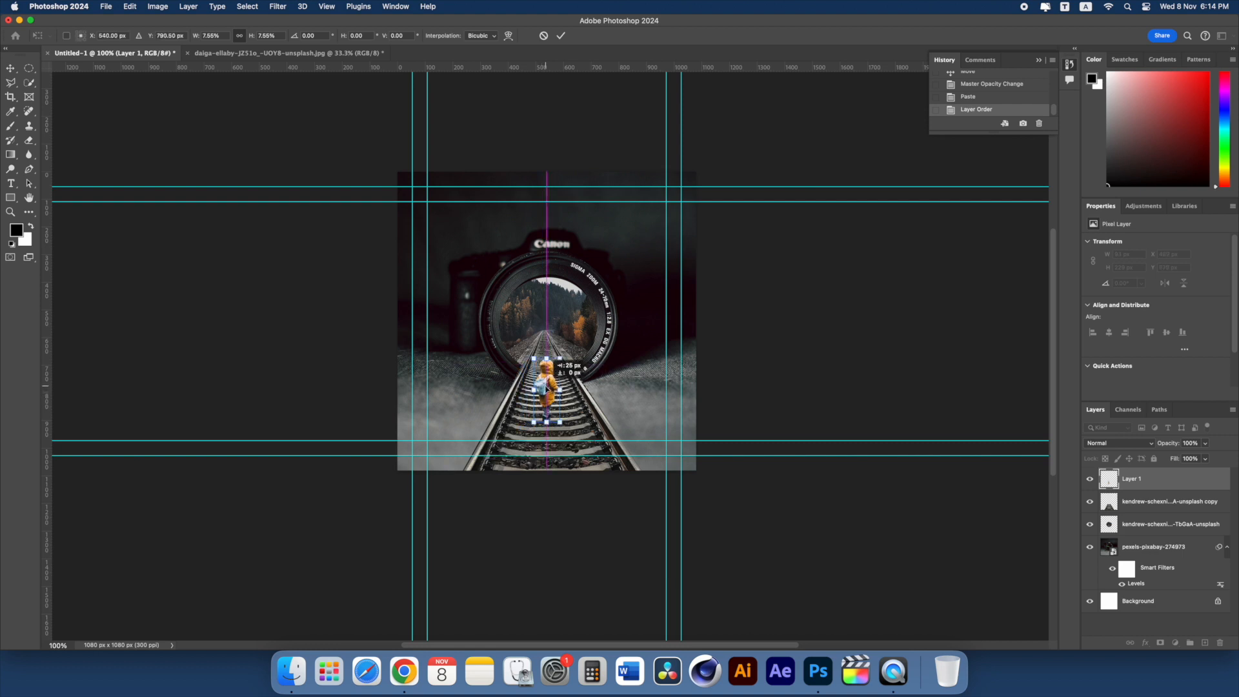
key(Return)
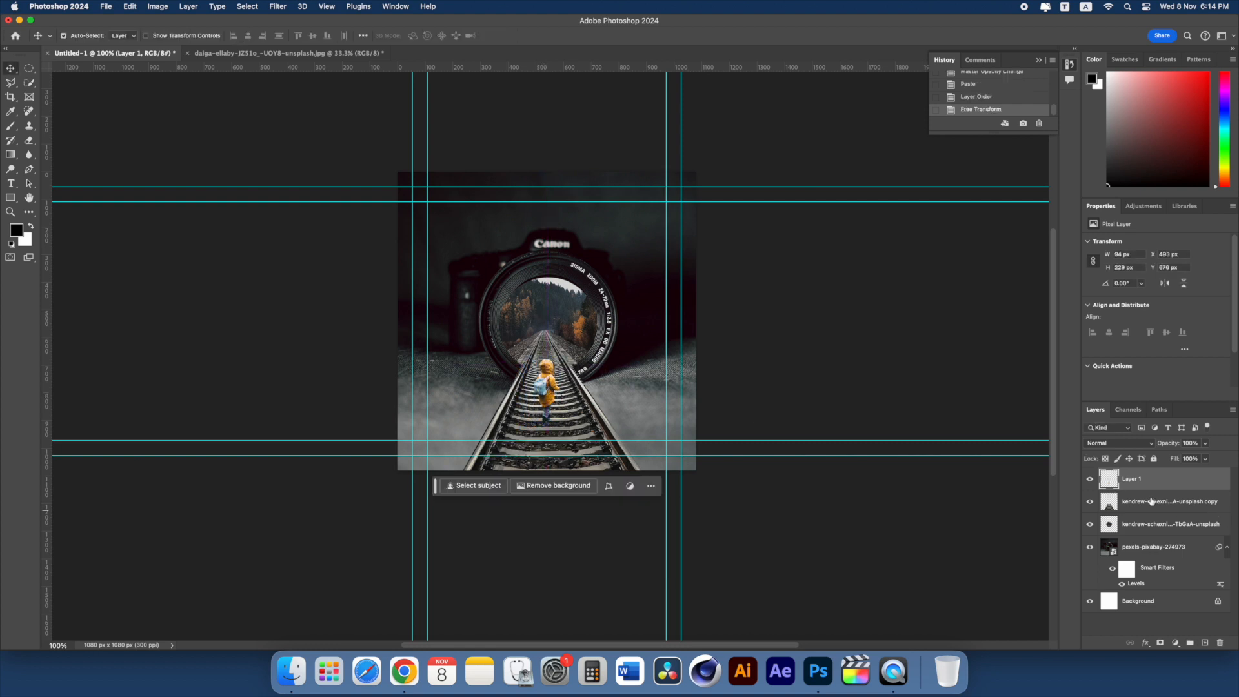
Step: Duplicate the child layer as Layer 1 copy and flip it vertically beneath the original at about 94 x 139 px
right_click(1154, 484)
click(1105, 169)
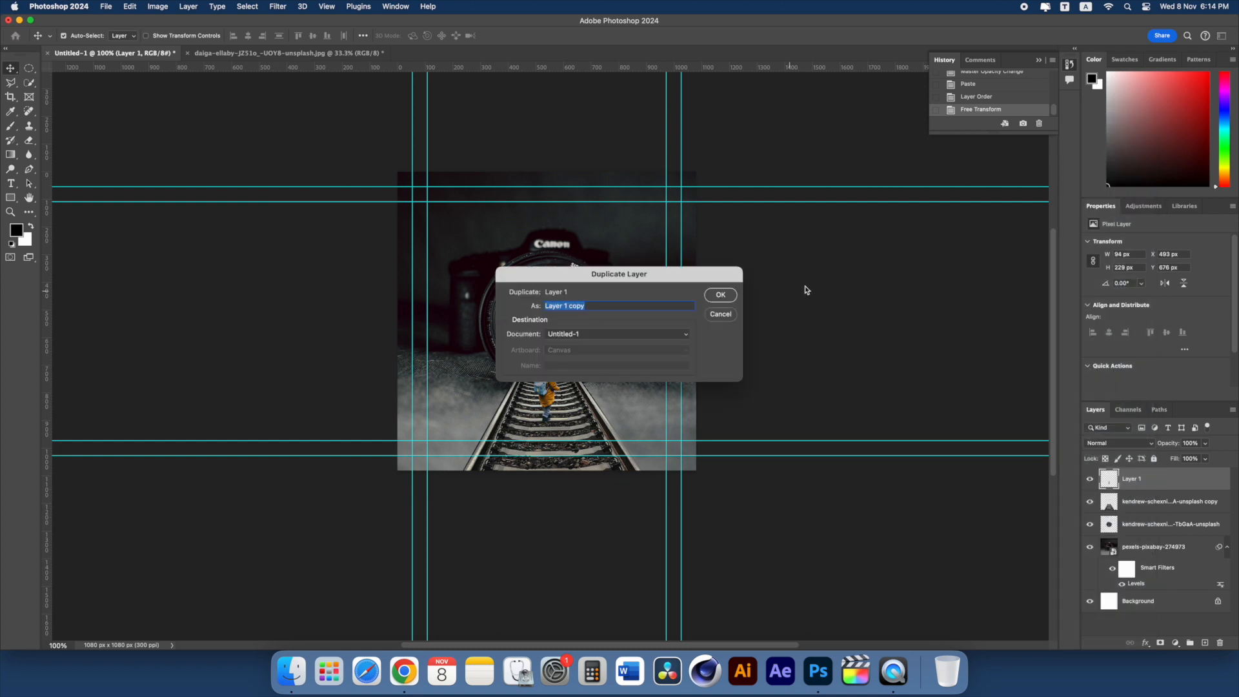
click(720, 295)
key(super+t)
drag(547, 359, 540, 461)
key(Return)
Step: Move the original child up about 37 px, then stretch the flipped copy to about 183% height and position it directly below the feet
drag(547, 381, 547, 364)
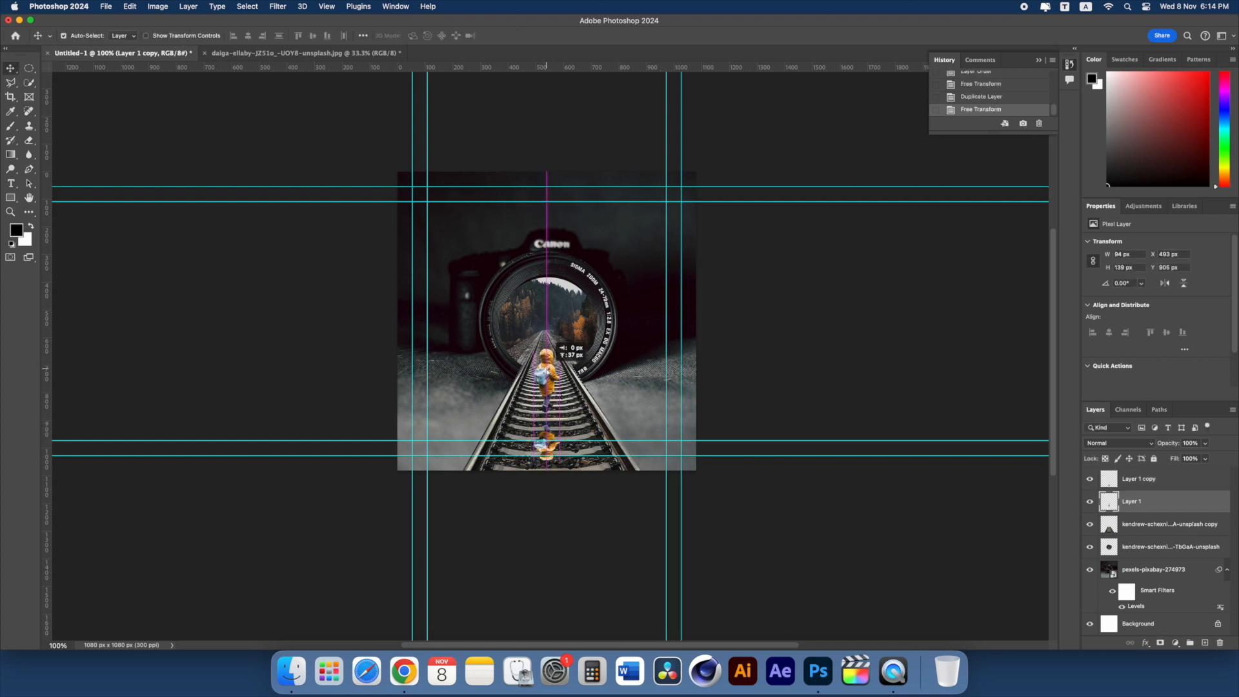
click(546, 444)
key(ctrl+t)
drag(546, 460, 546, 430)
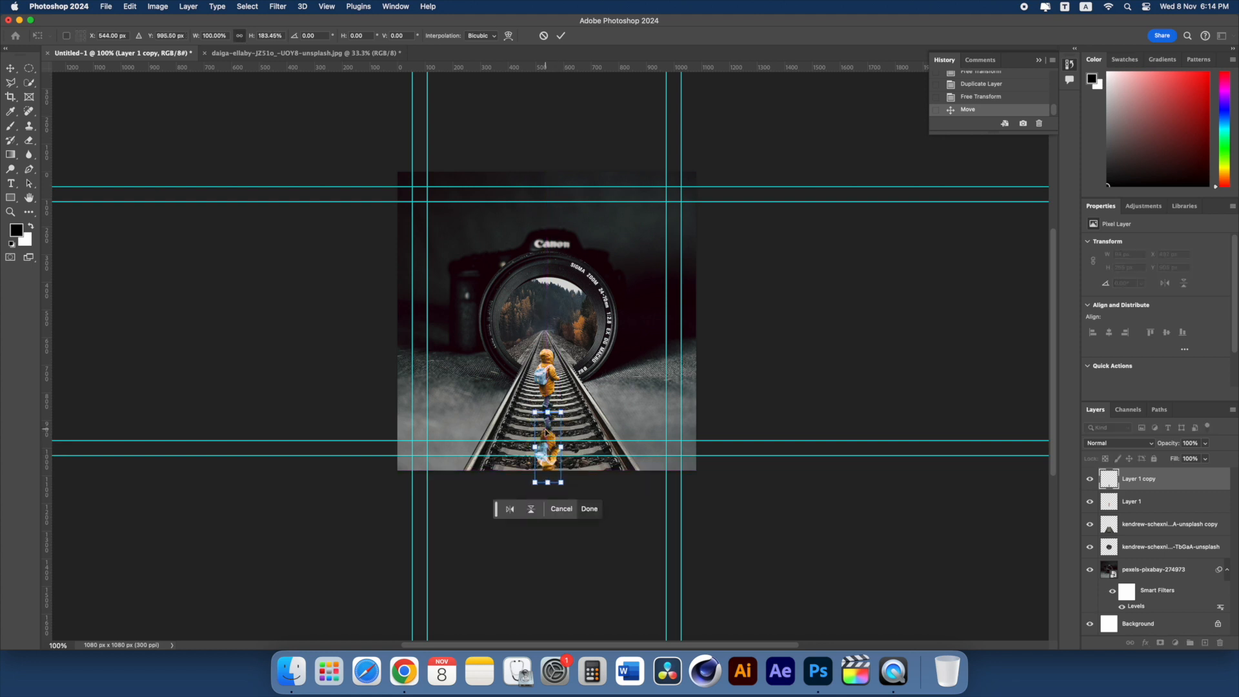
key(Return)
Step: Apply a black (#000000) Color Overlay at 100% opacity to the flipped child copy, Layer 1 copy
right_click(1189, 480)
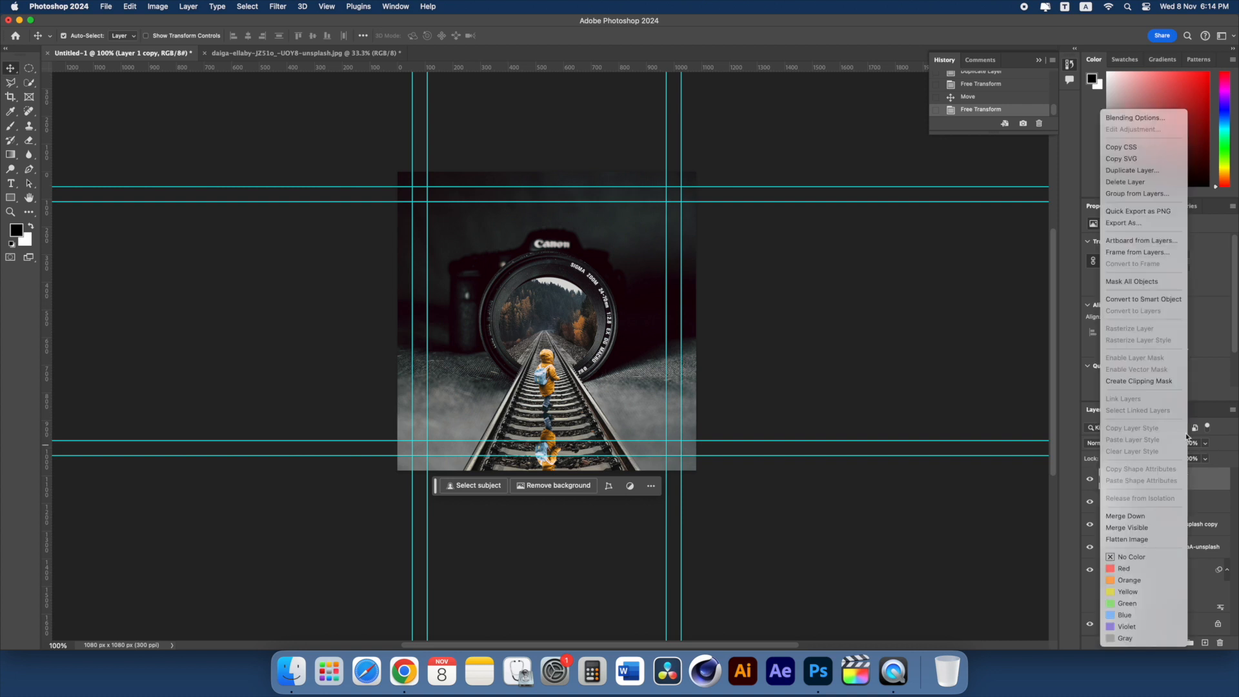
click(1120, 117)
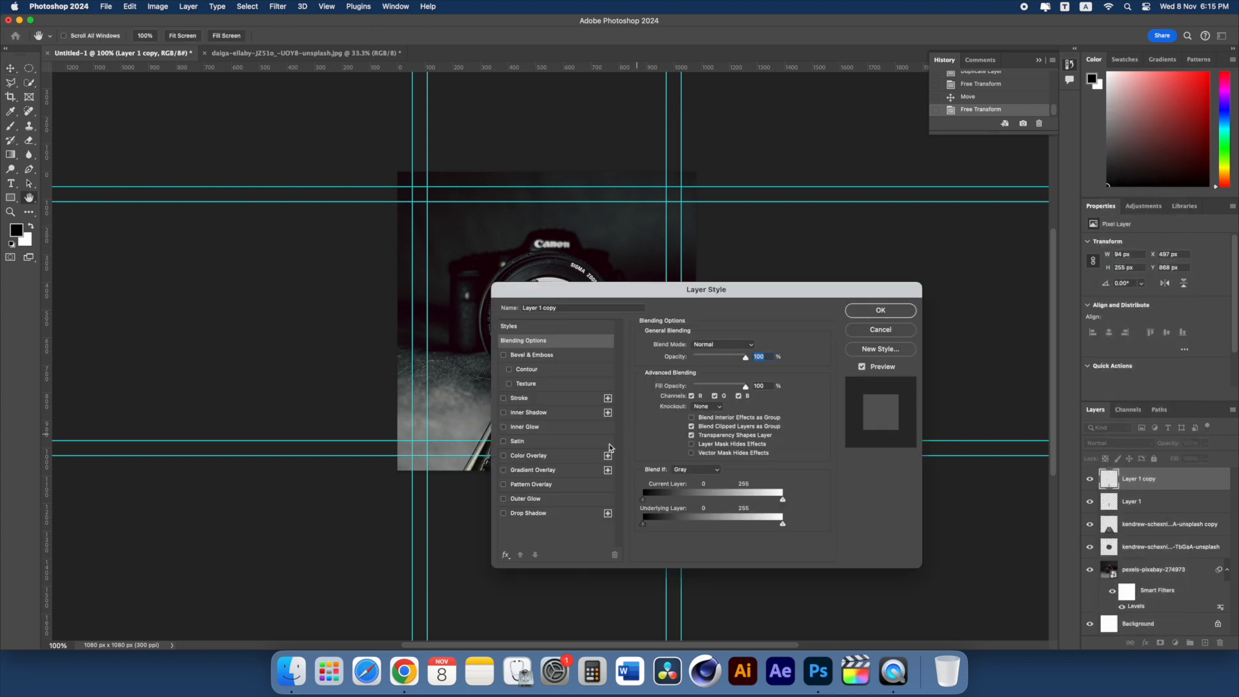
click(568, 461)
drag(661, 292, 847, 302)
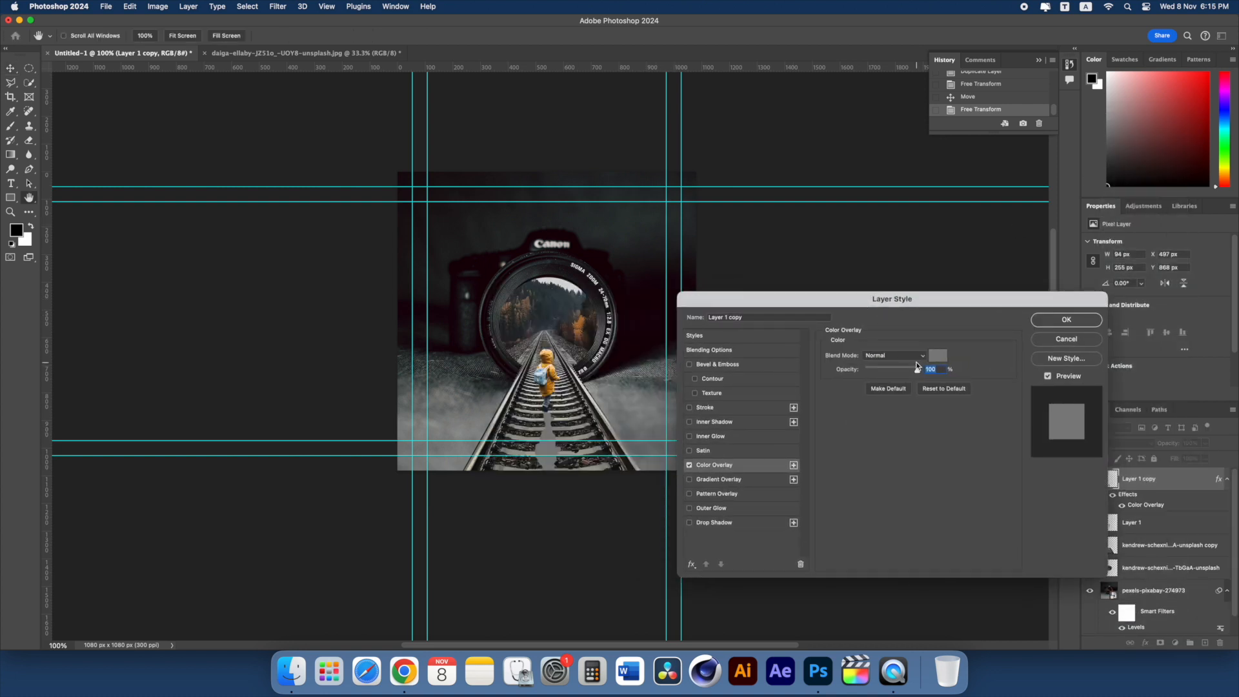
click(939, 357)
drag(515, 320, 490, 394)
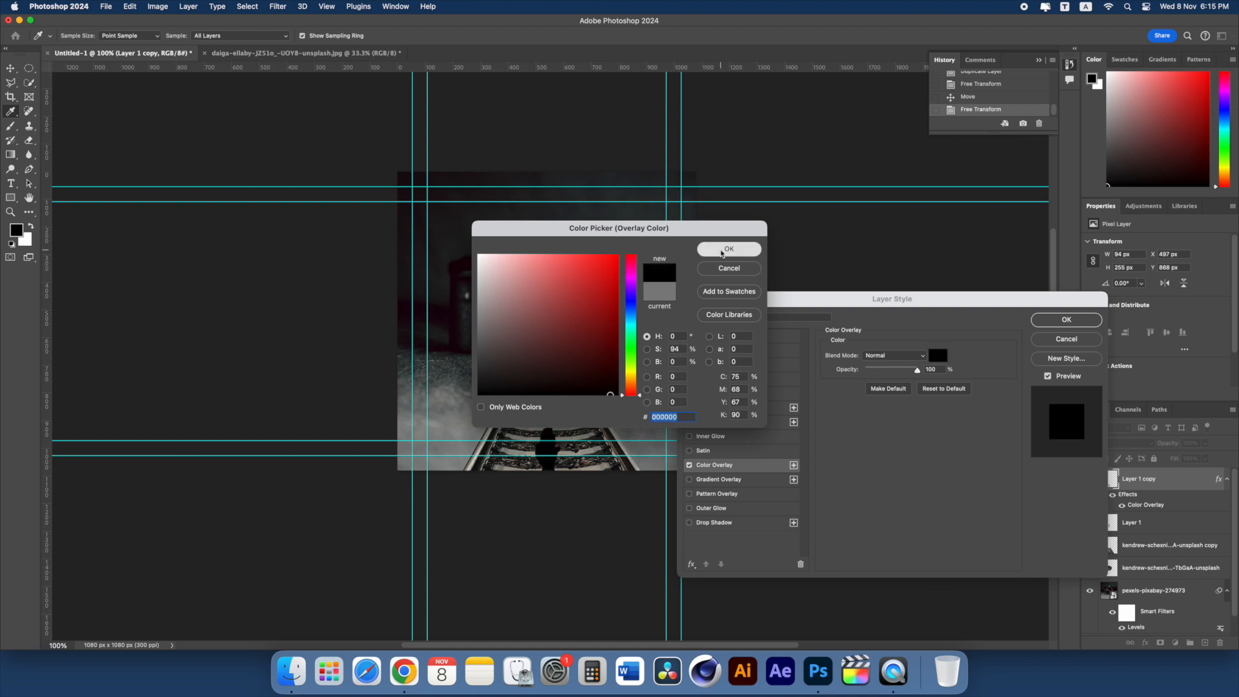
click(729, 249)
click(1063, 319)
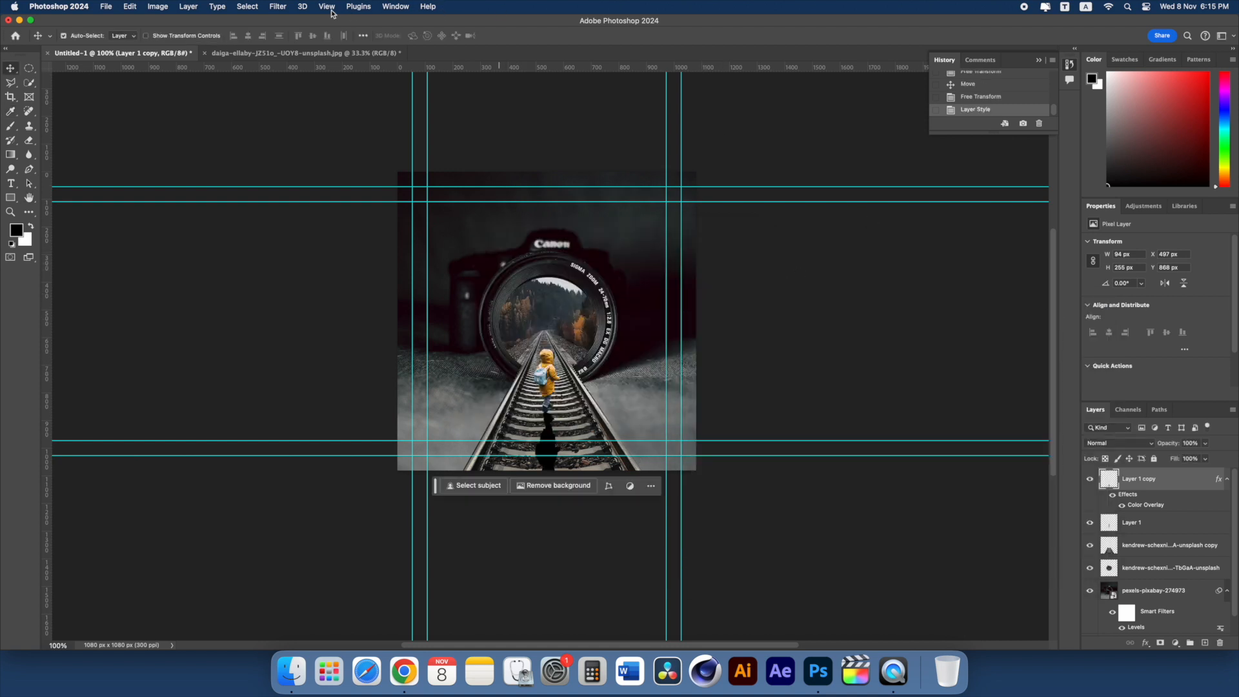
Step: Apply a Motion Blur to the black flipped copy with an angle of 0° and a distance of 58 pixels
click(286, 7)
mouse_move(361, 178)
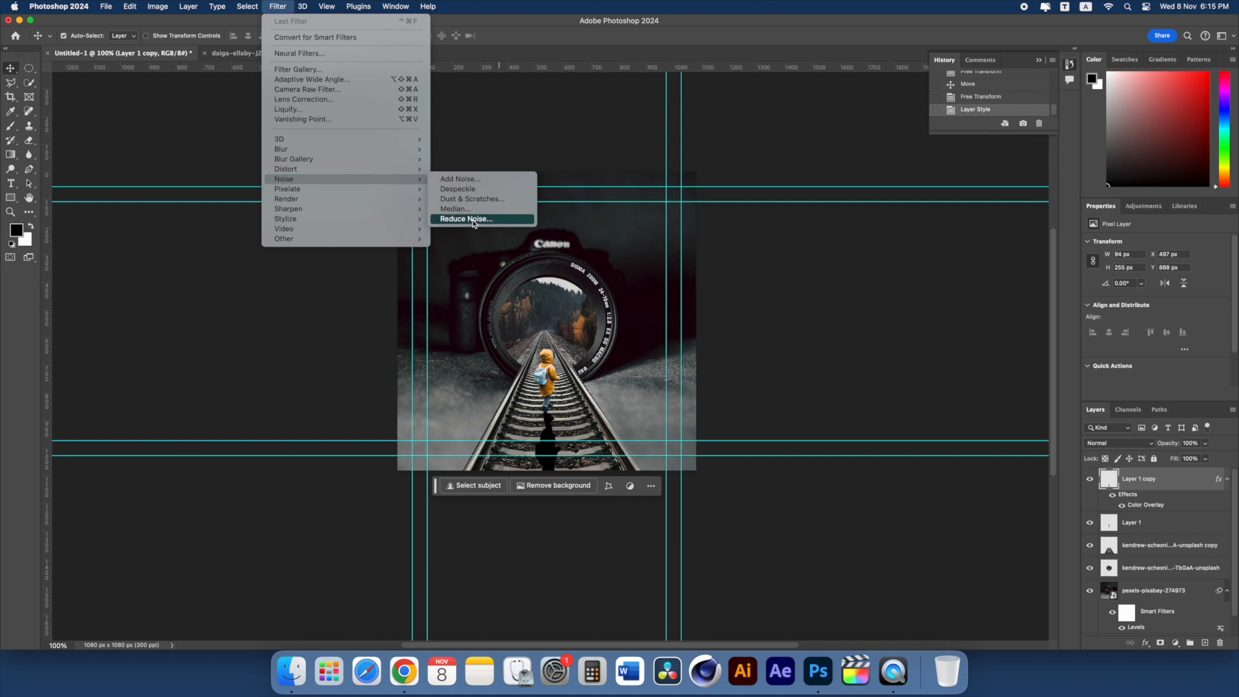
mouse_move(351, 151)
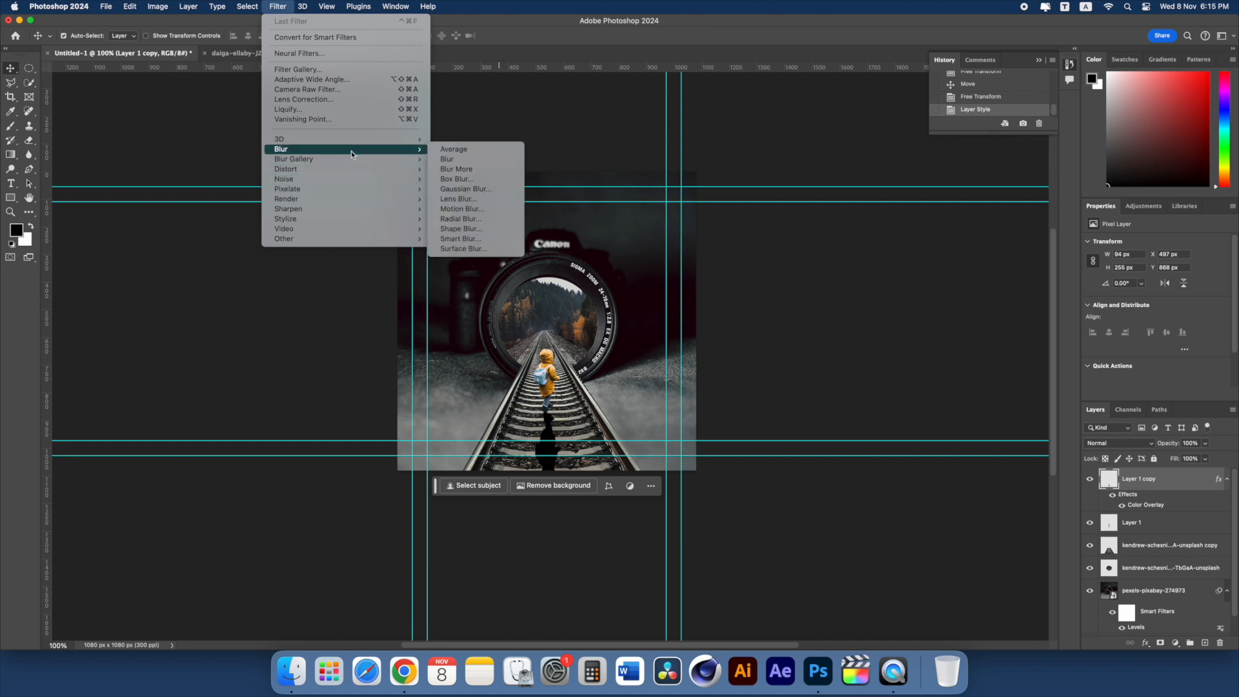
click(477, 210)
mouse_move(552, 351)
mouse_down()
mouse_move(581, 351)
mouse_move(566, 353)
mouse_up()
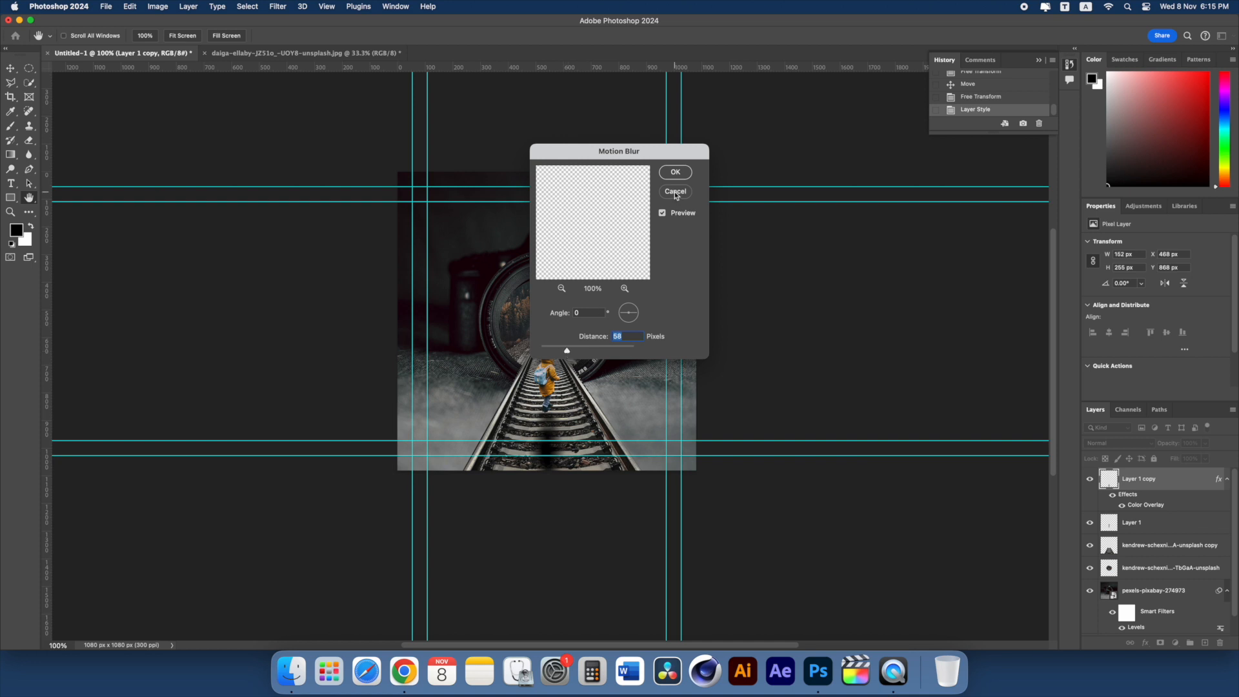
click(675, 172)
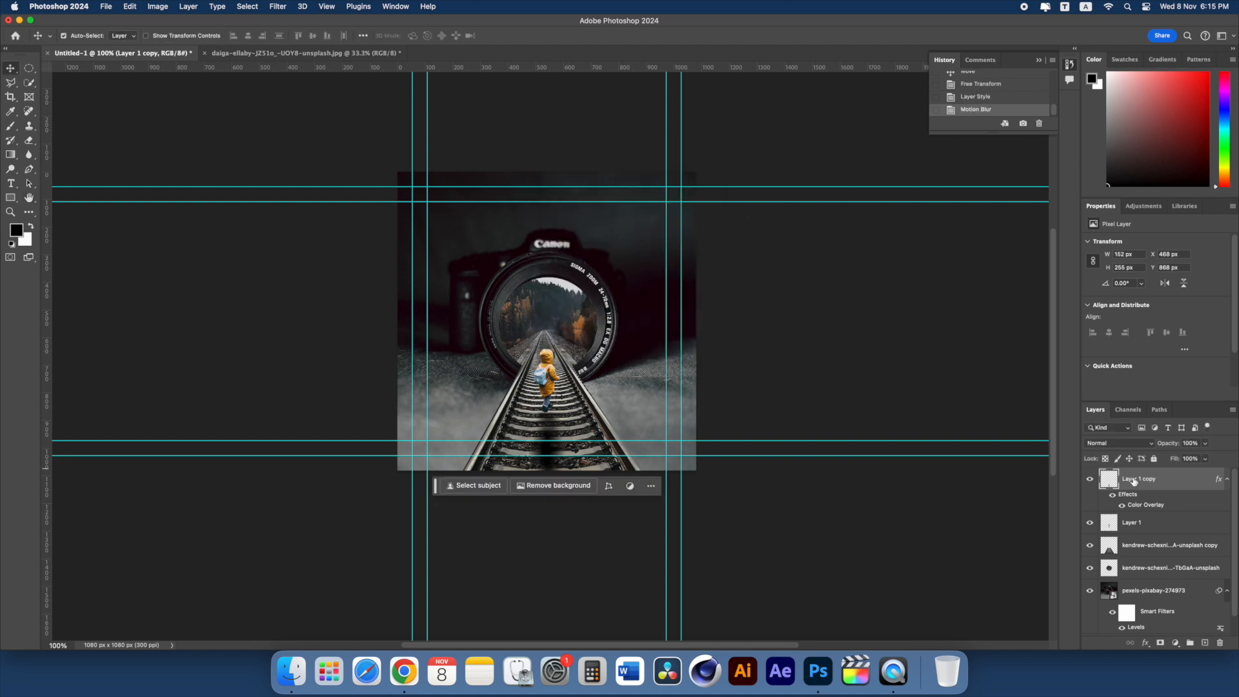
Step: Reduce the blurred shadow layer's opacity to about 75% and move the child down about 37 px onto the shadow
click(1133, 445)
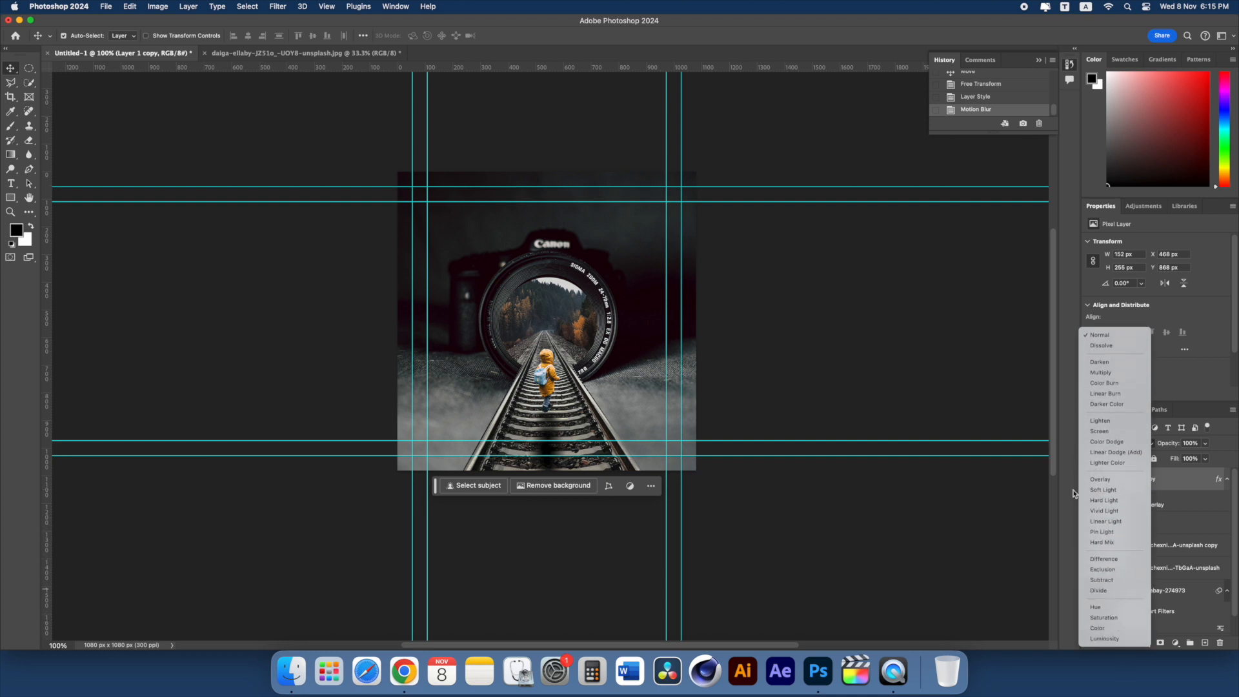
click(881, 521)
drag(1204, 445, 1195, 460)
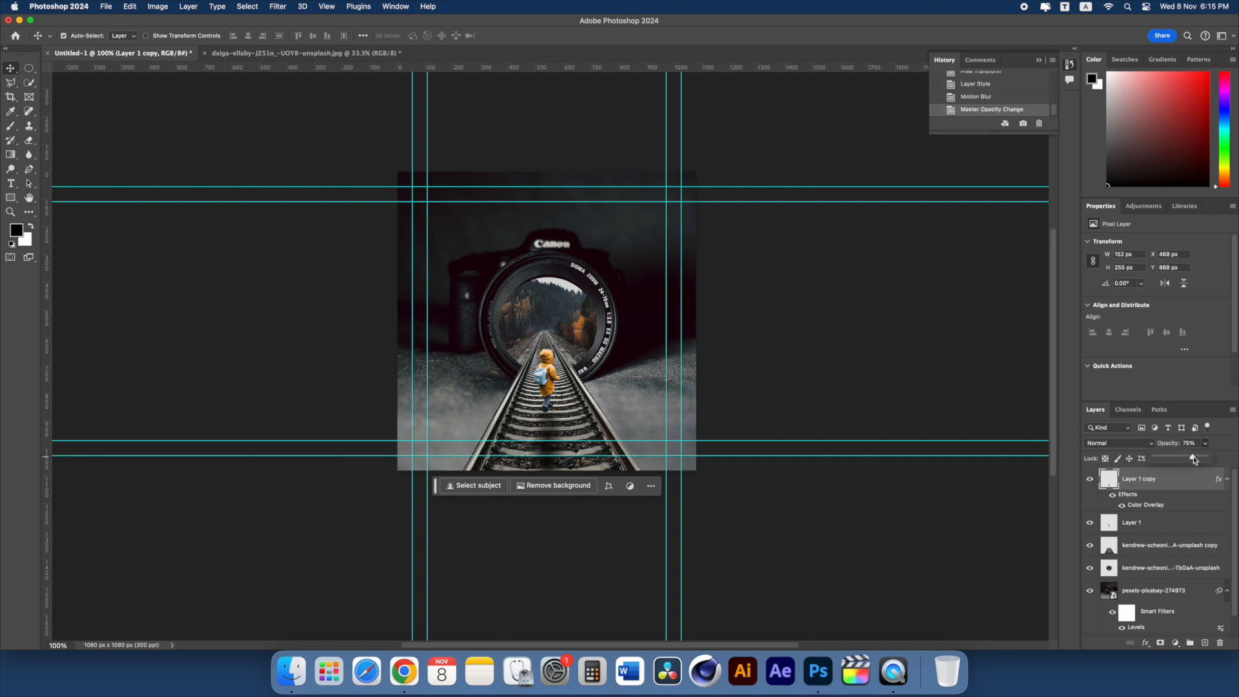
drag(550, 390, 553, 394)
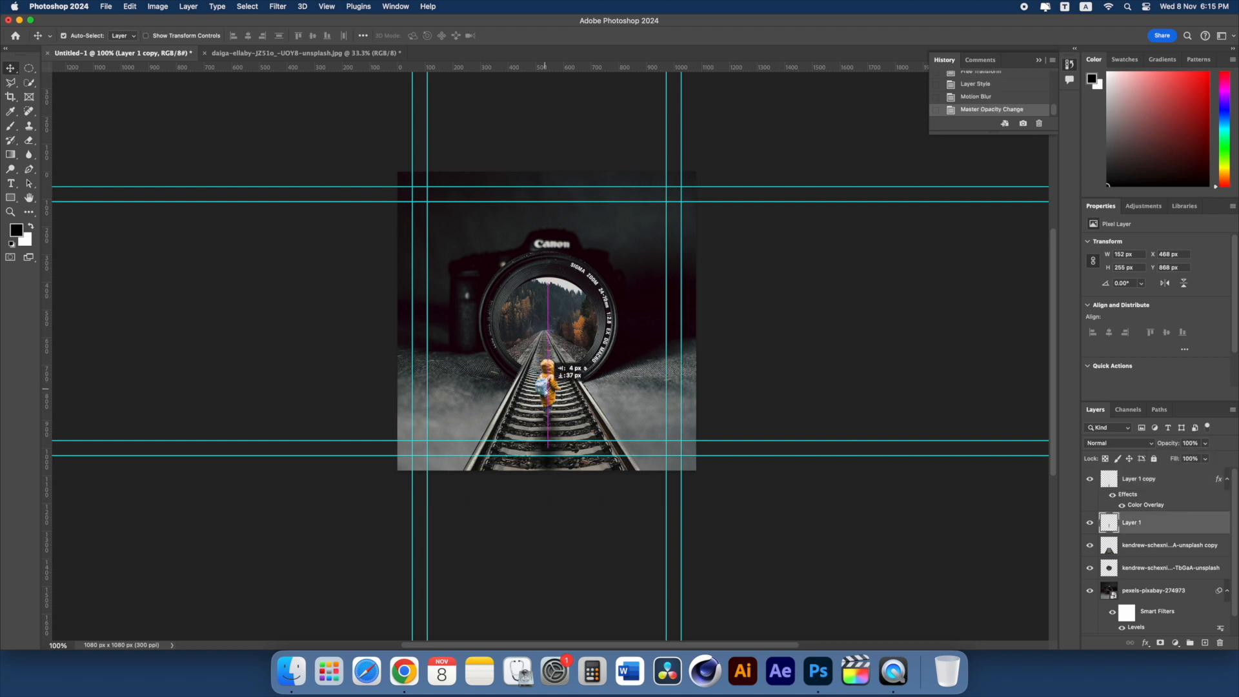
click(799, 407)
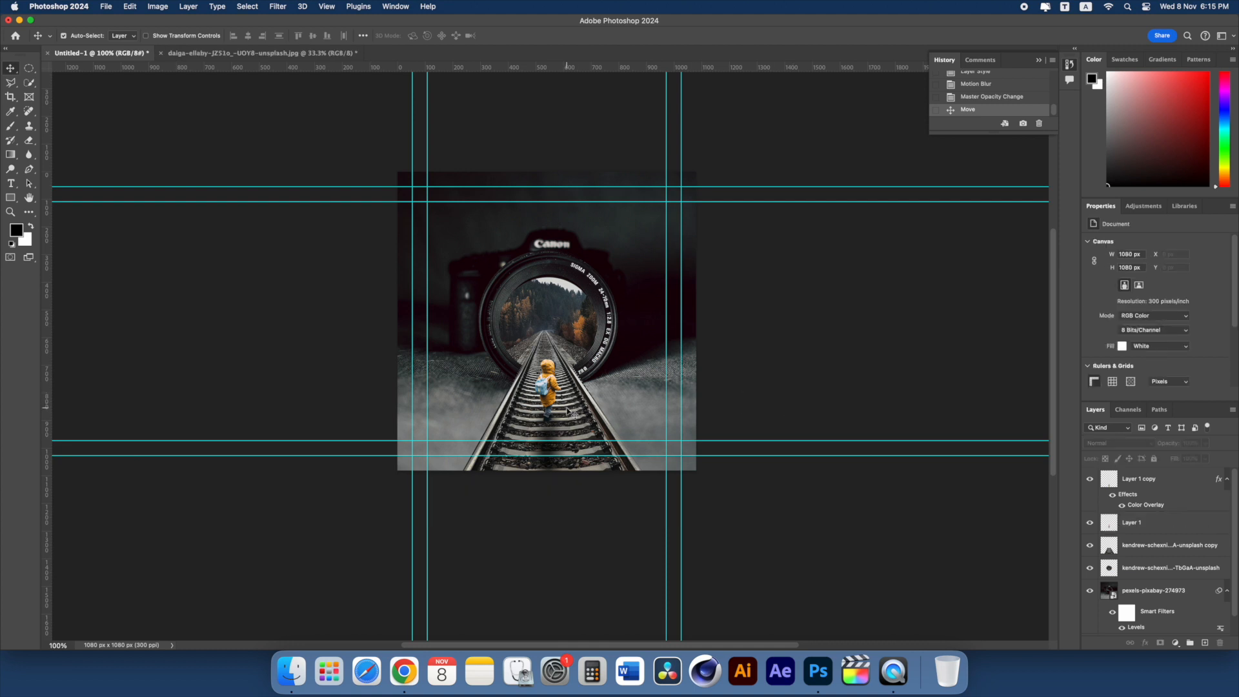
Step: Merge the railway track copy layer with the kendrew-schexnider lens image layer below it
click(567, 411)
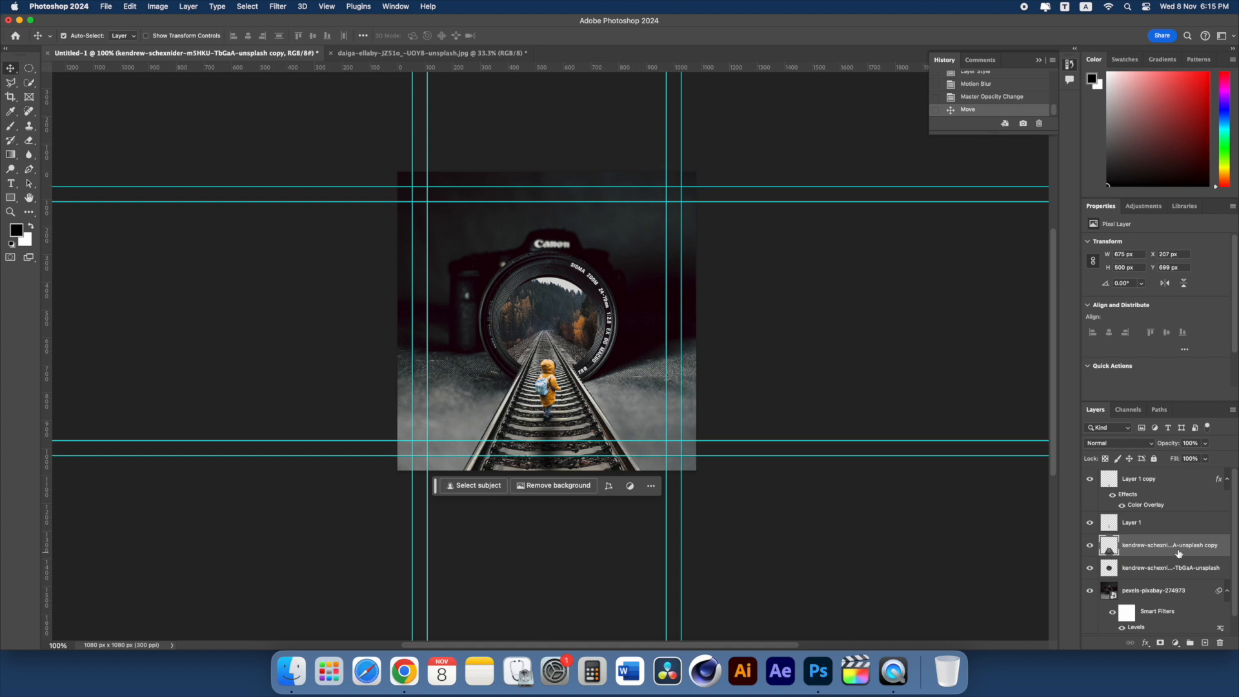
shift+click(1163, 568)
key(super+e)
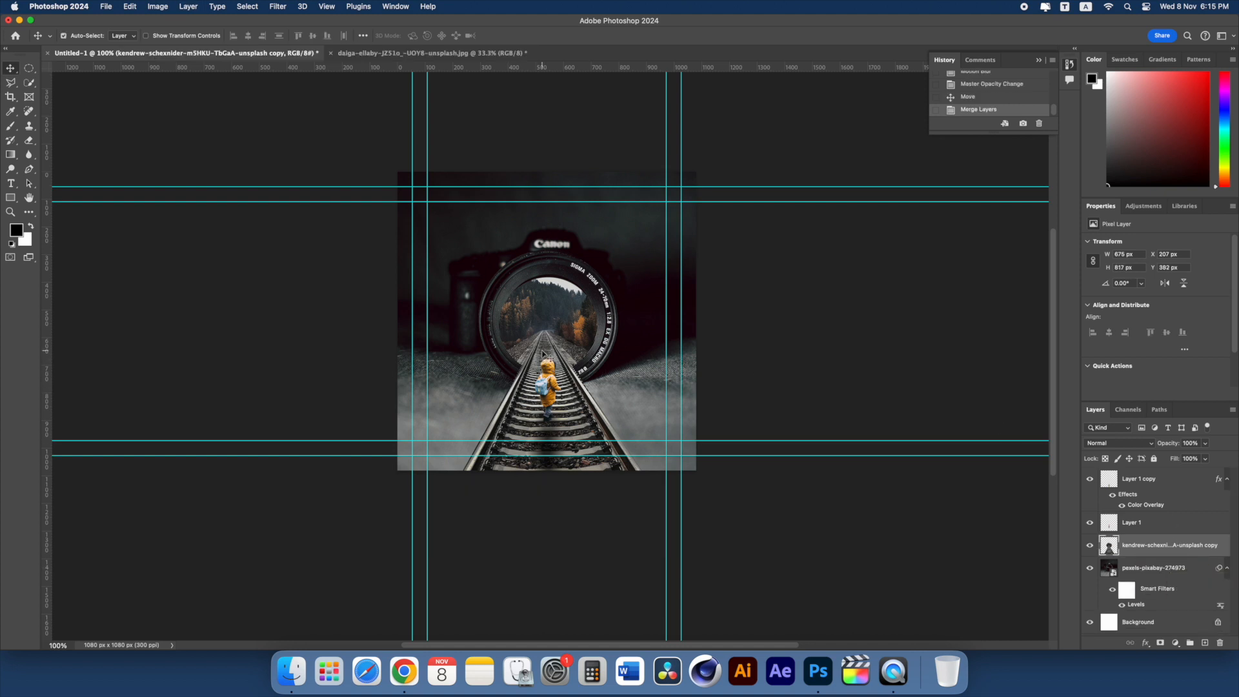
Step: Apply a Field Blur to the merged track layer, with about 4 px at the lens pin and a second pin at the track's near end
click(277, 8)
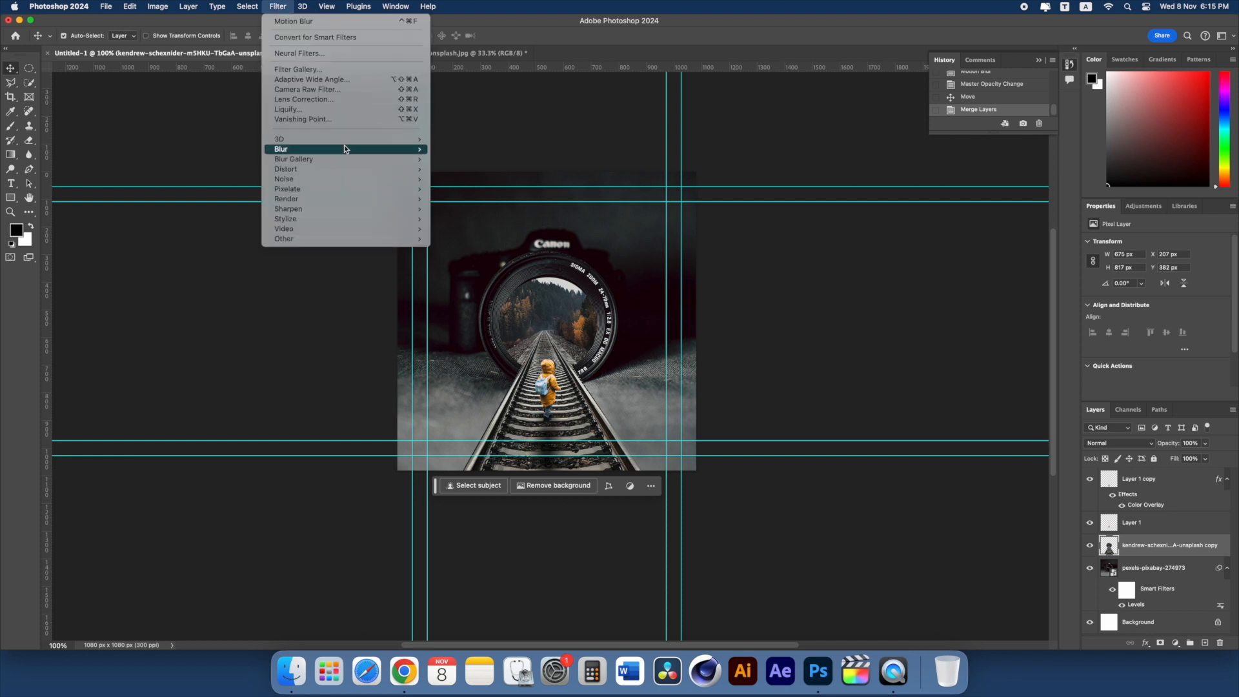
mouse_move(346, 149)
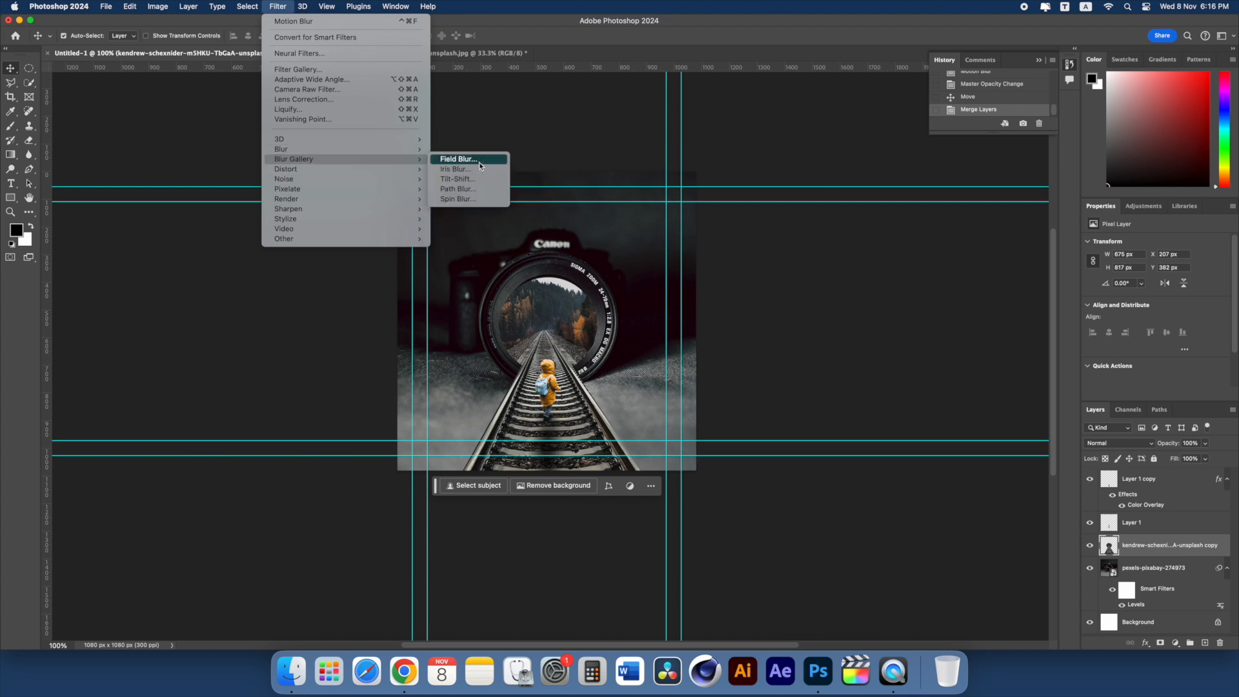
click(478, 161)
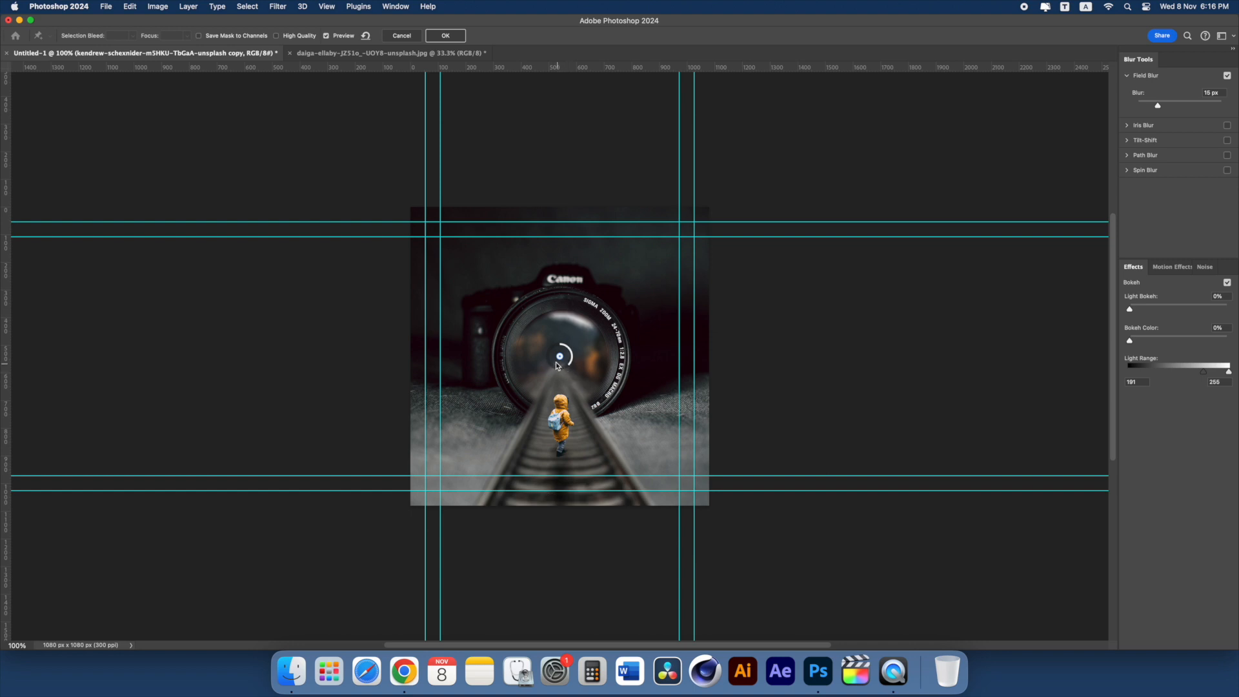
drag(567, 368, 571, 352)
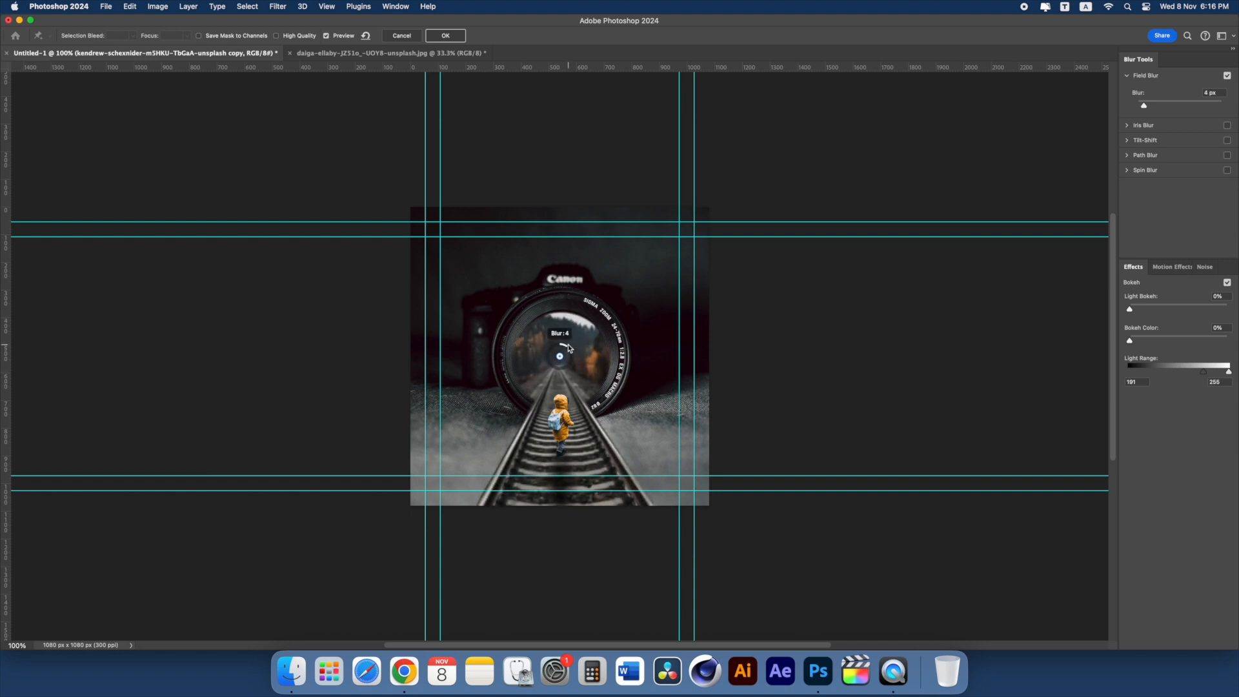
click(569, 495)
drag(577, 506, 574, 484)
drag(576, 488, 577, 488)
click(445, 36)
Step: Check the child layer by toggling its visibility, and apply a very slight Field Blur to it
click(1137, 531)
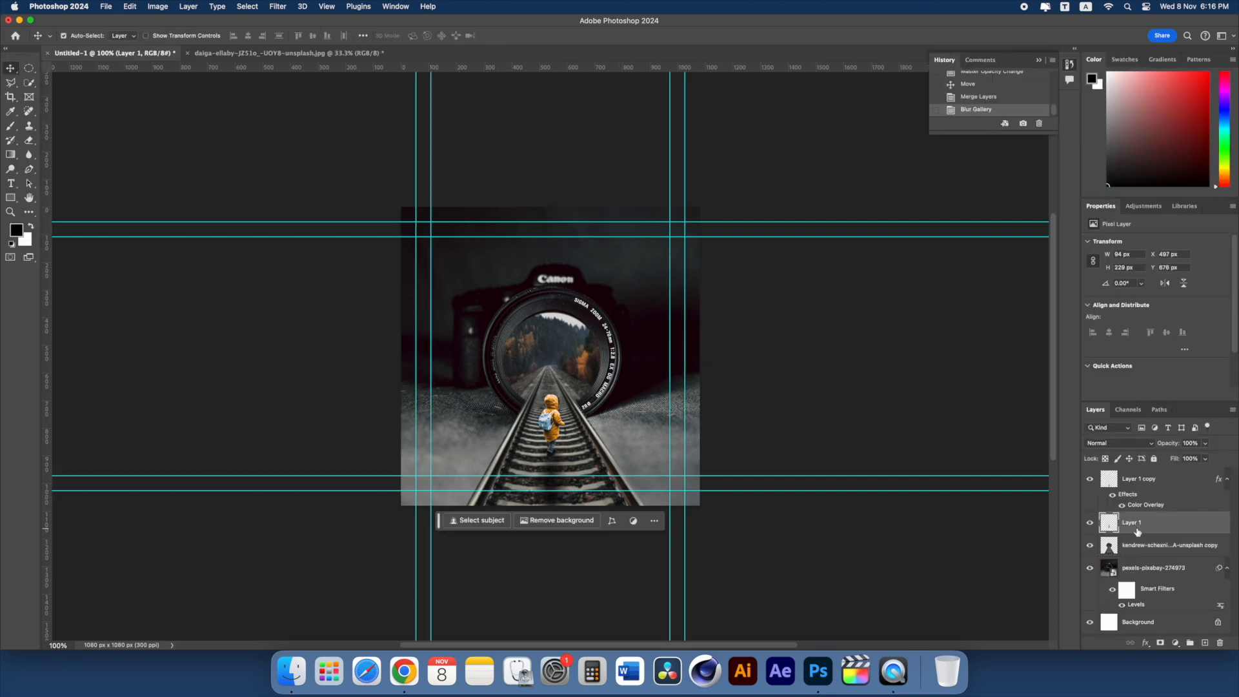
click(1089, 524)
click(1089, 524)
click(282, 8)
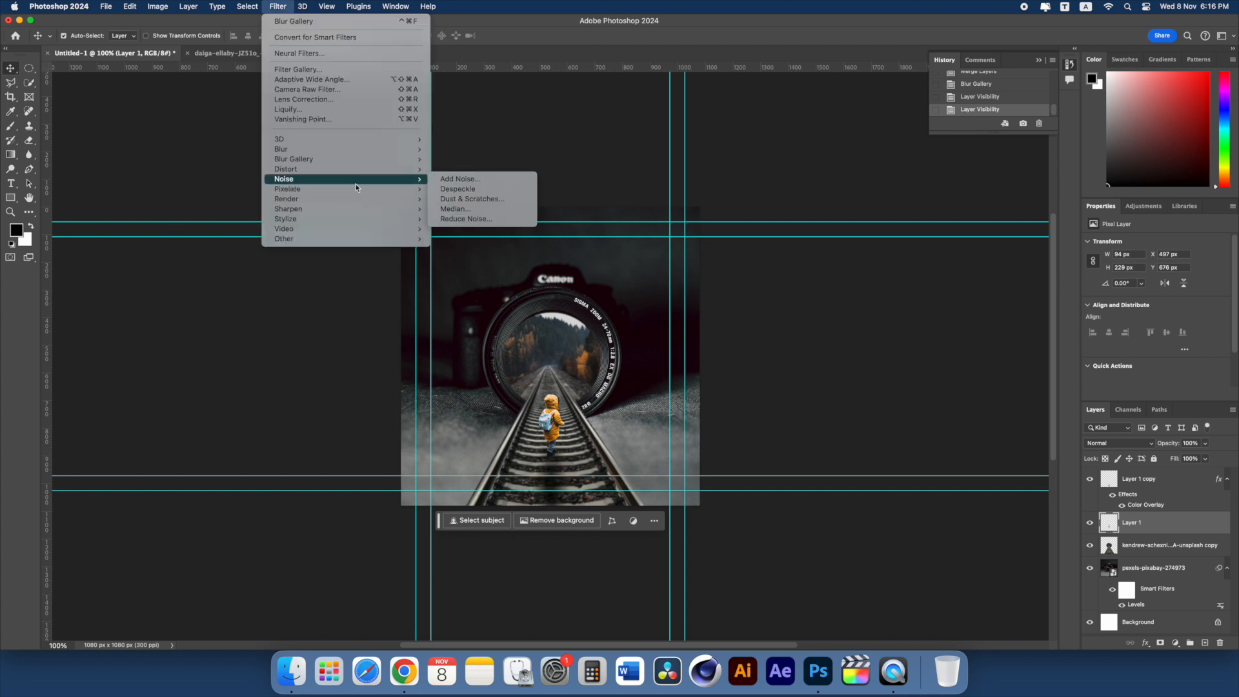
mouse_move(354, 159)
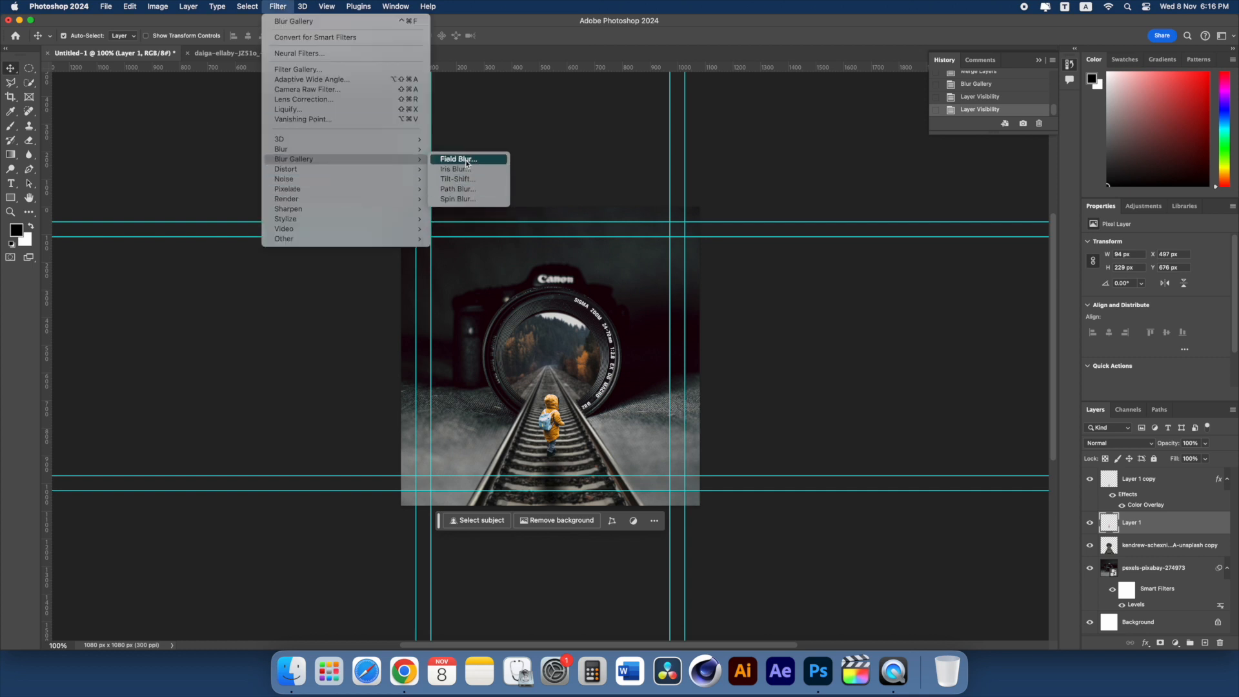
click(458, 159)
drag(569, 369, 573, 354)
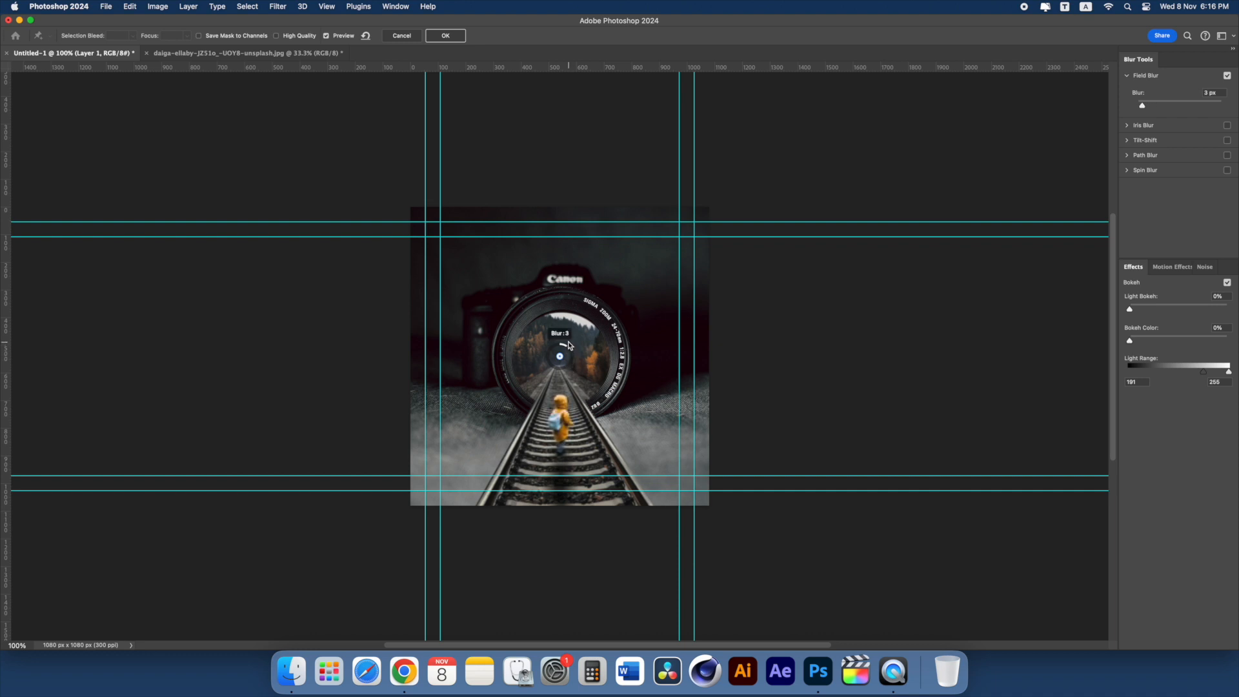
drag(564, 337, 560, 336)
mouse_move(559, 342)
mouse_down()
mouse_move(571, 357)
mouse_move(563, 346)
mouse_up()
drag(562, 348, 562, 349)
click(446, 35)
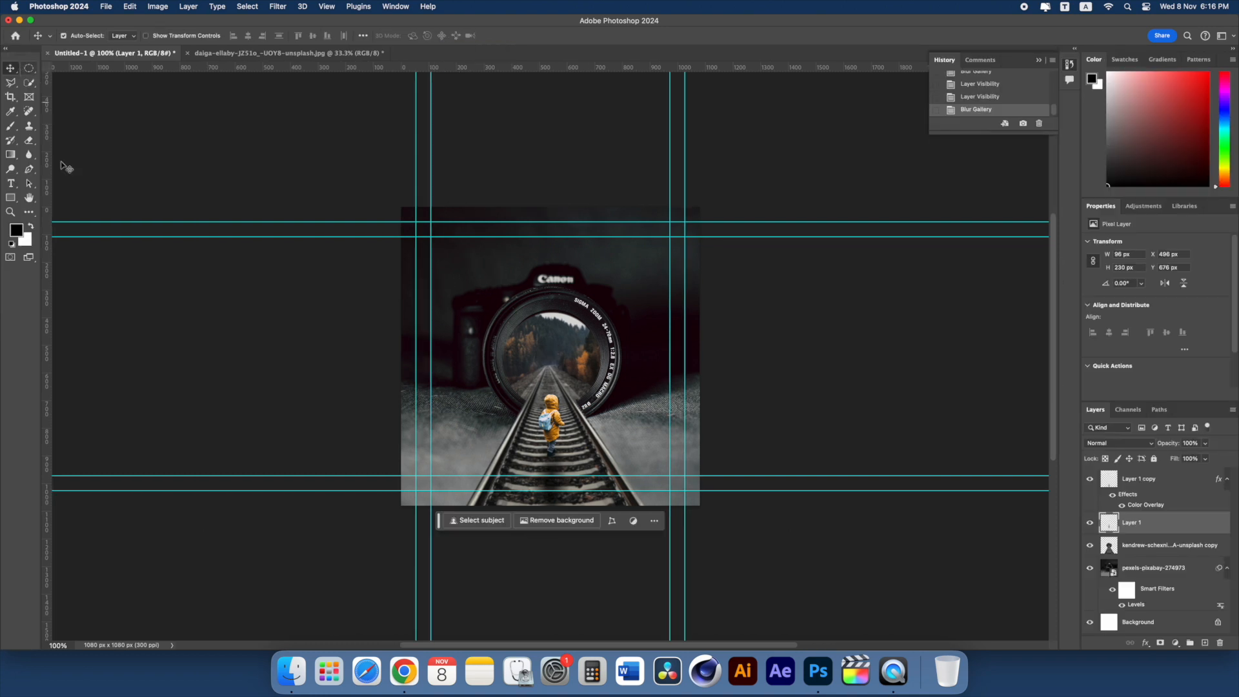
Step: Place the high_quality_lens_flares image from the stock drive's Graphics folder into the composition and set its blend mode to Screen
click(294, 674)
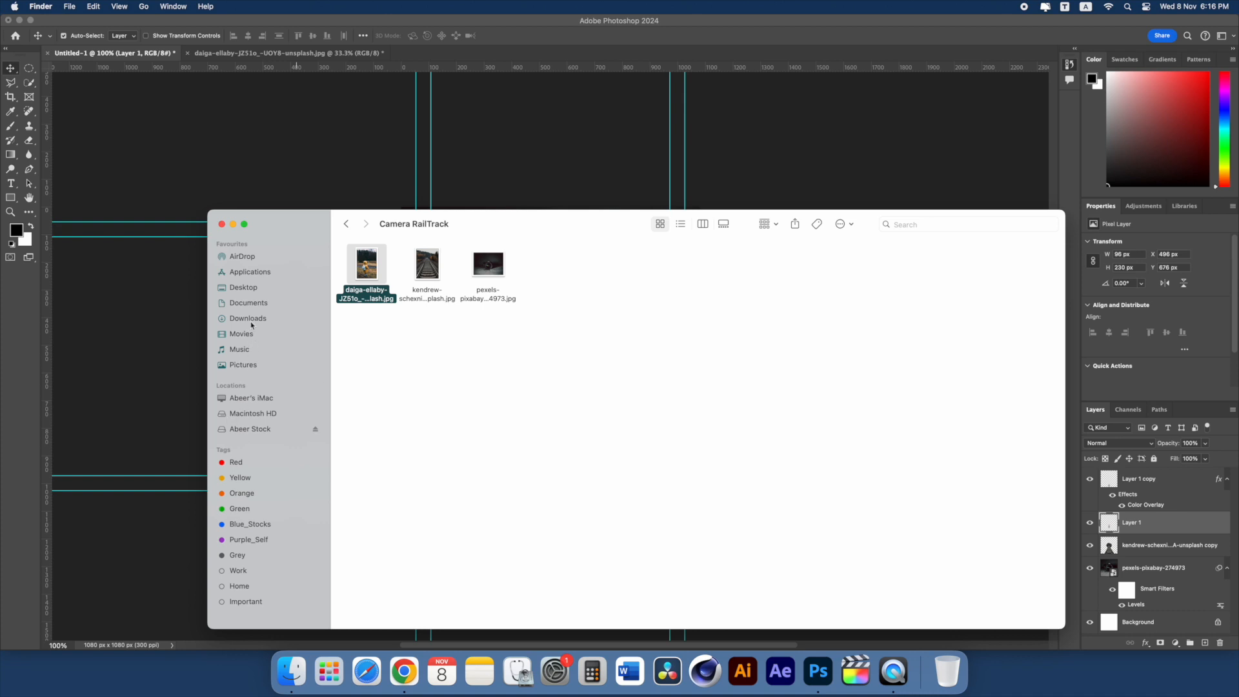
click(248, 429)
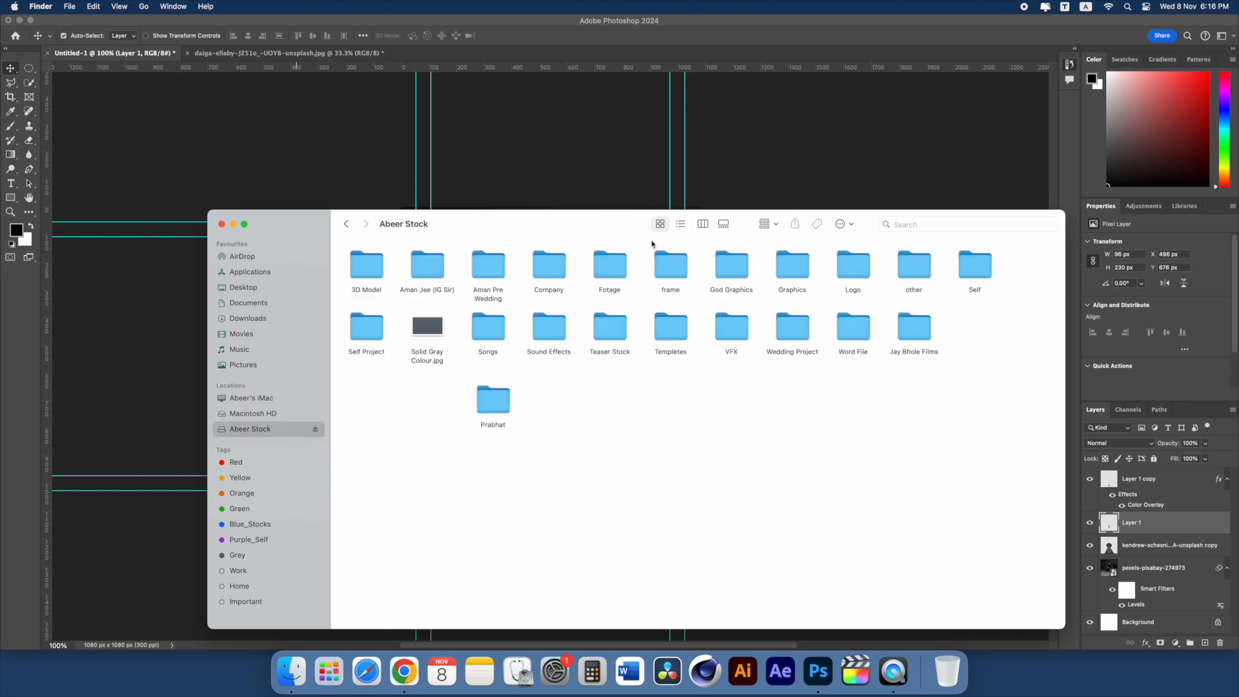
double_click(793, 268)
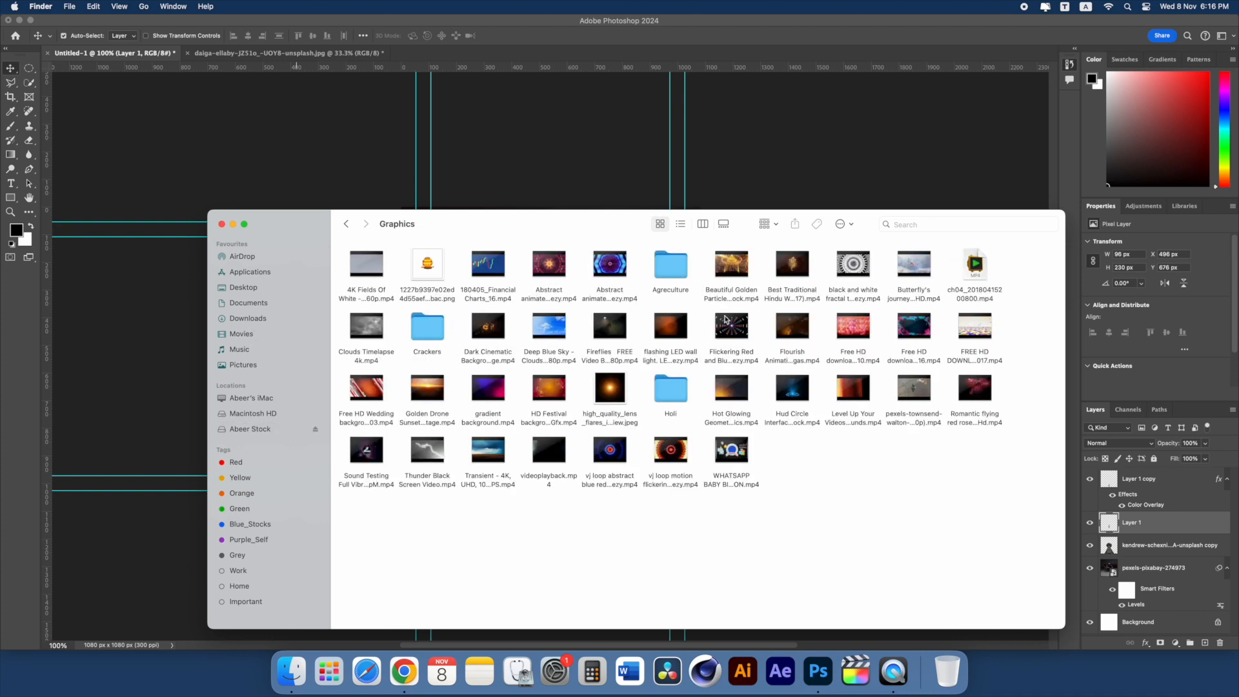
drag(617, 393, 568, 361)
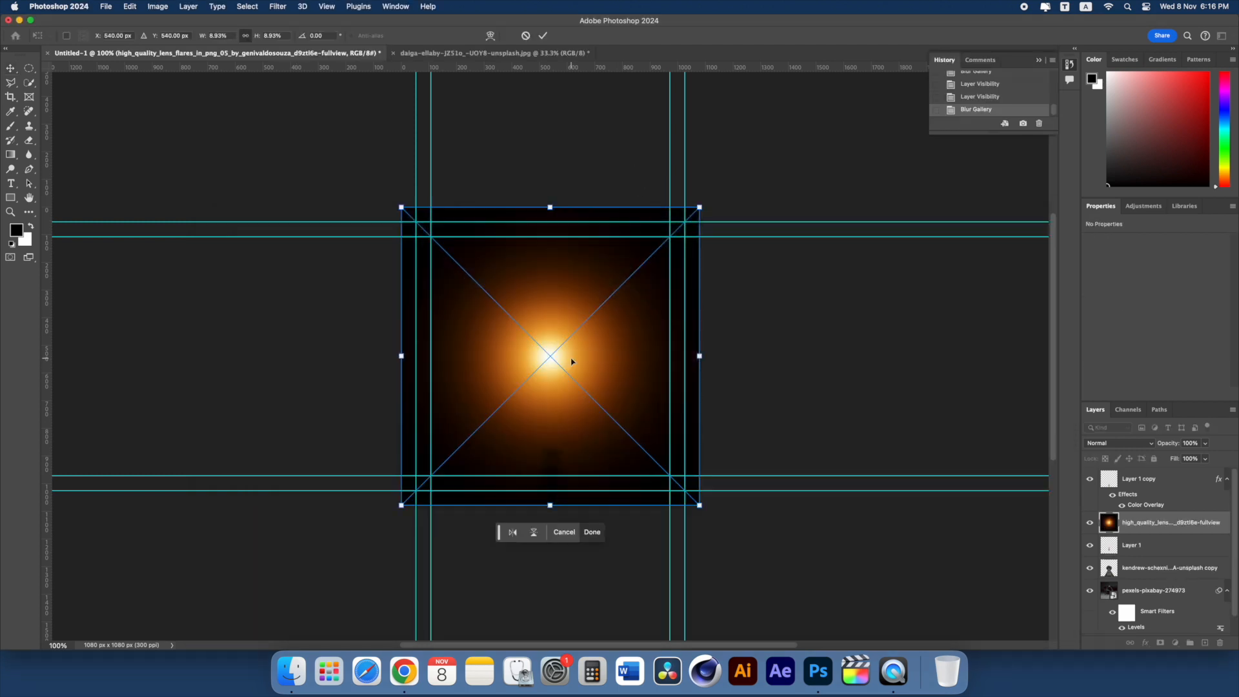
key(Return)
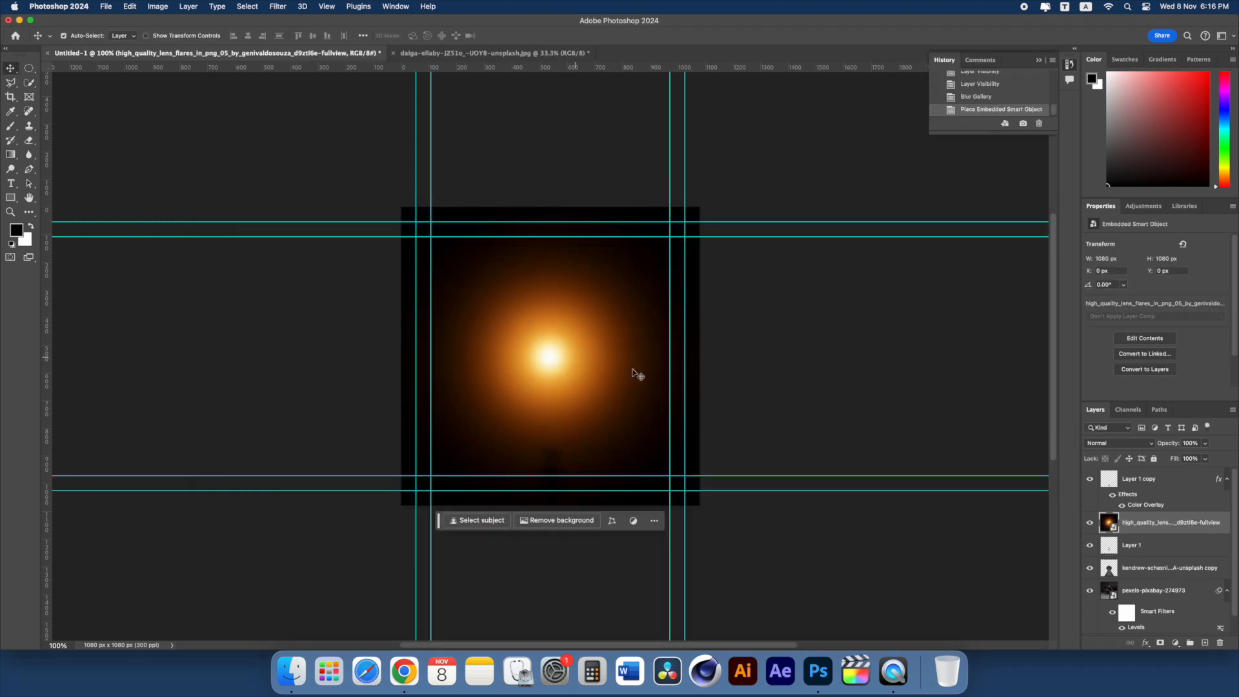
click(1109, 443)
click(1117, 539)
Step: Scale the lens flare down, centre its glow on the lens where the track emerges, and bring its layer above all others
key(super+t)
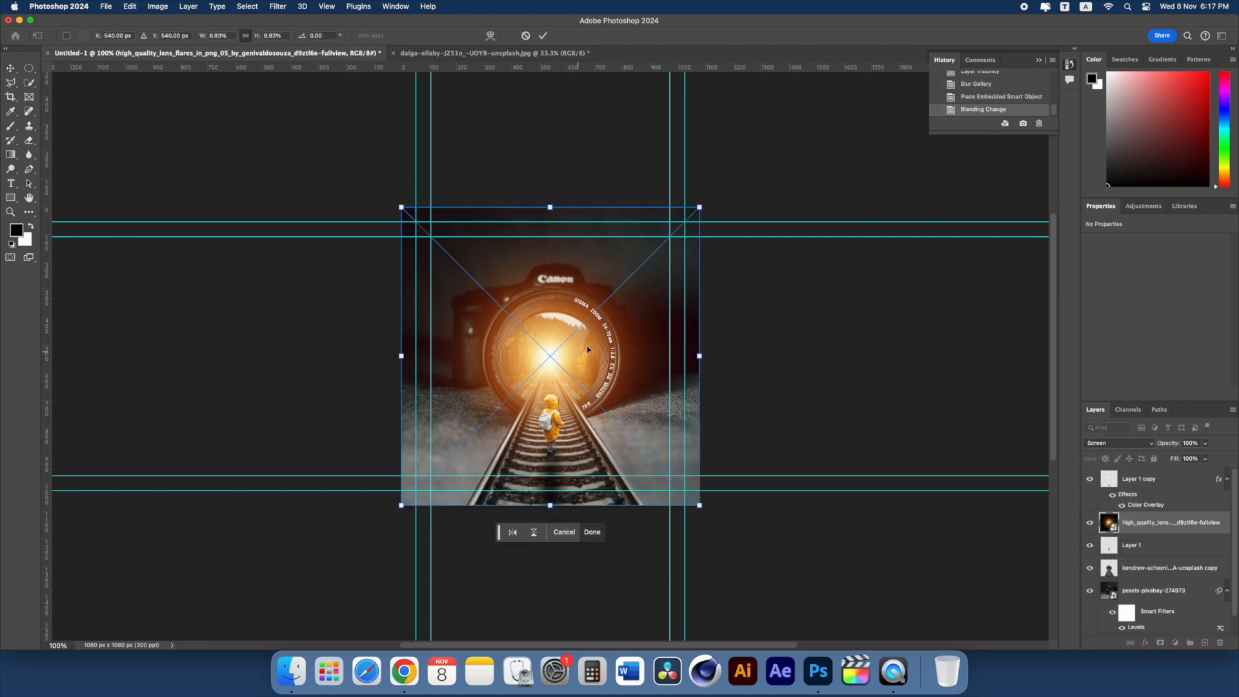
drag(699, 208, 606, 301)
drag(502, 358, 542, 319)
drag(652, 466, 657, 472)
key(Return)
drag(1181, 526, 1175, 469)
drag(559, 371, 553, 364)
click(863, 409)
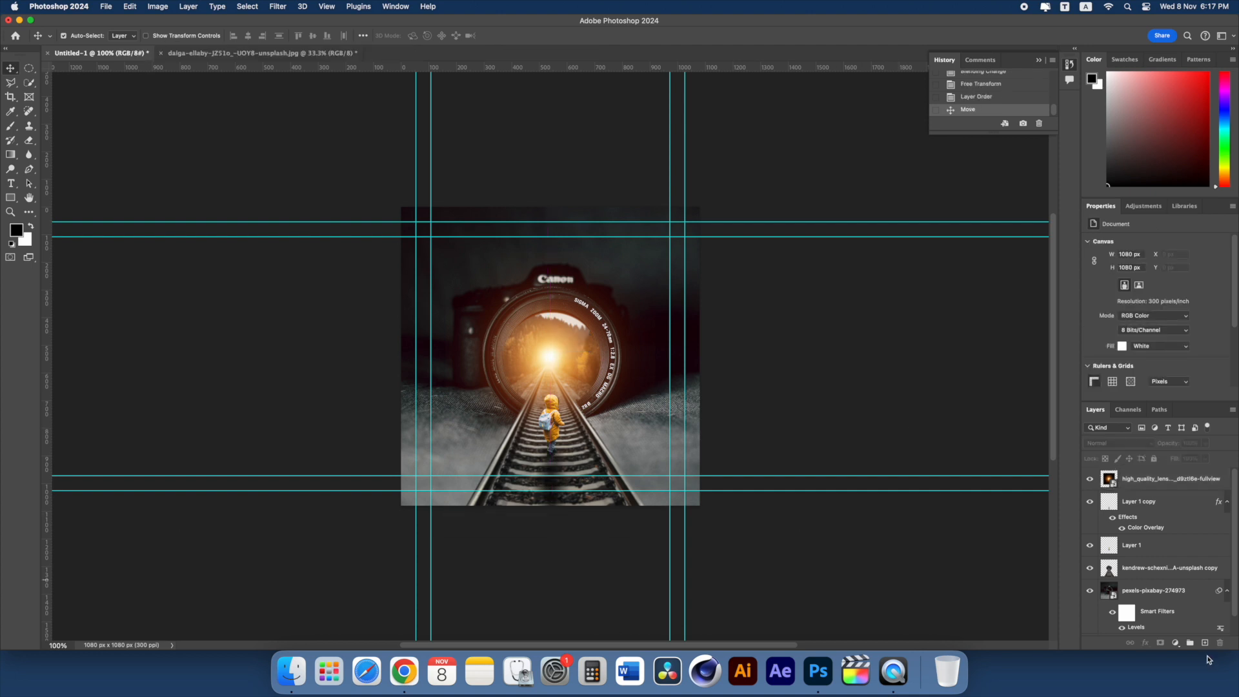
Step: Add a new empty layer and a black Solid Color fill layer above the lens flare
click(1204, 644)
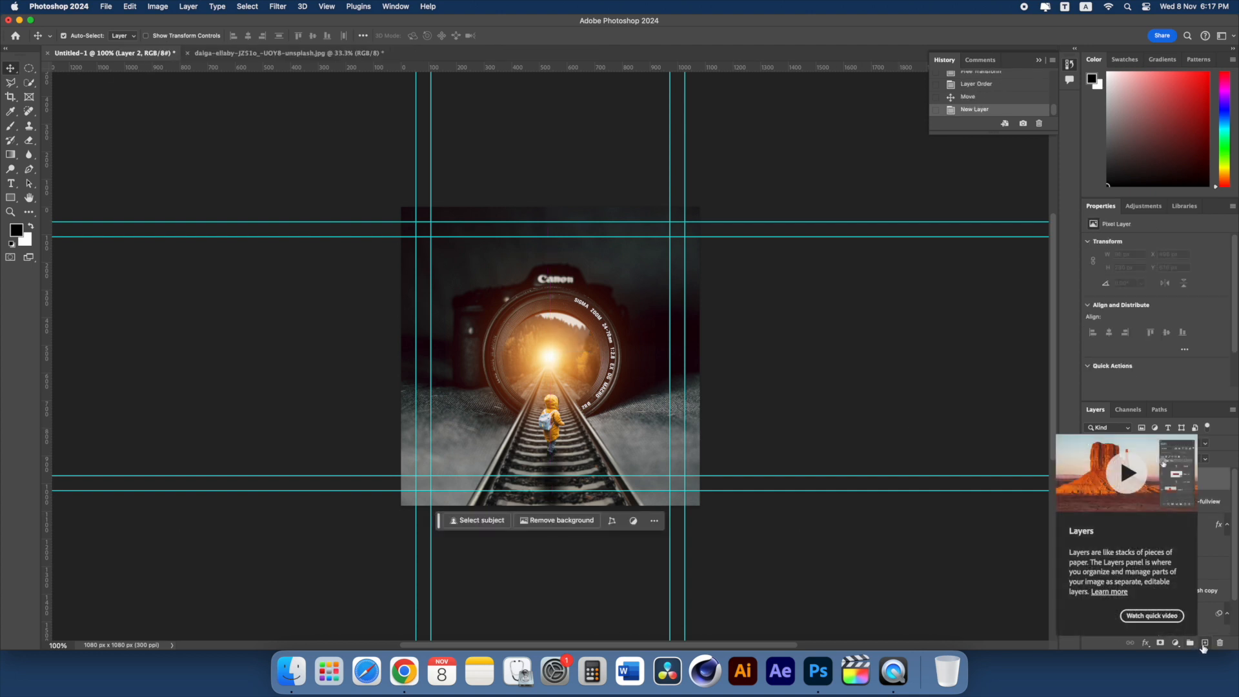
click(1175, 643)
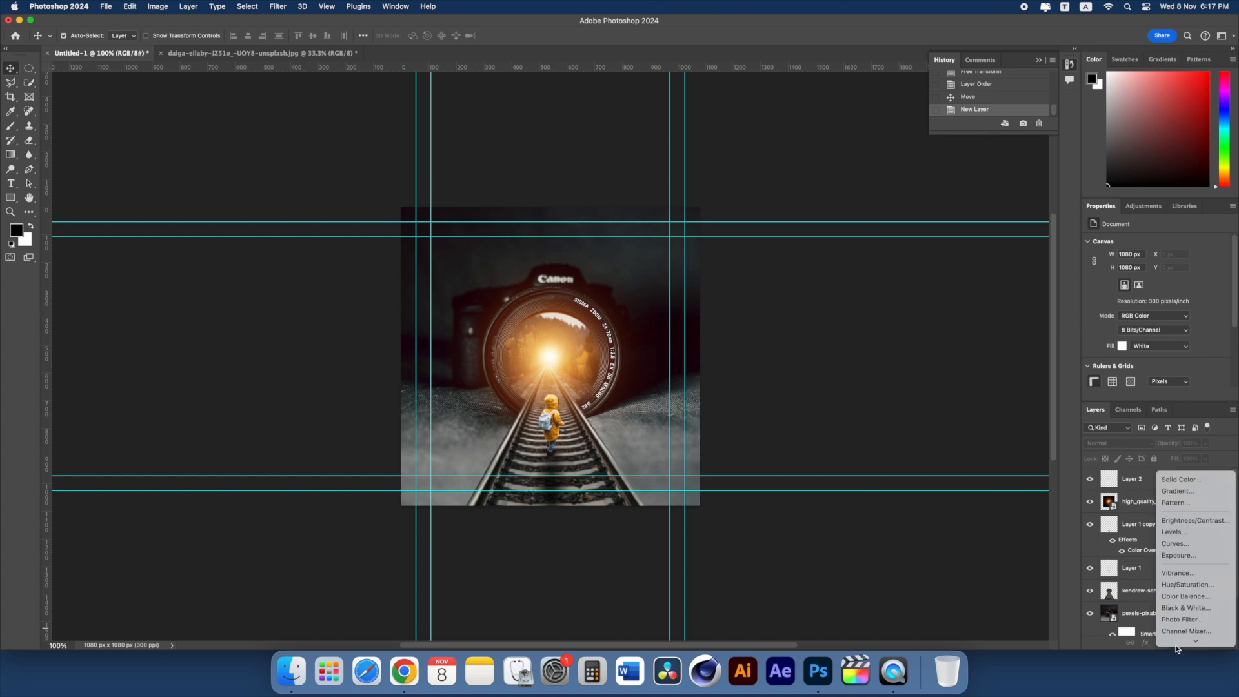
click(1168, 479)
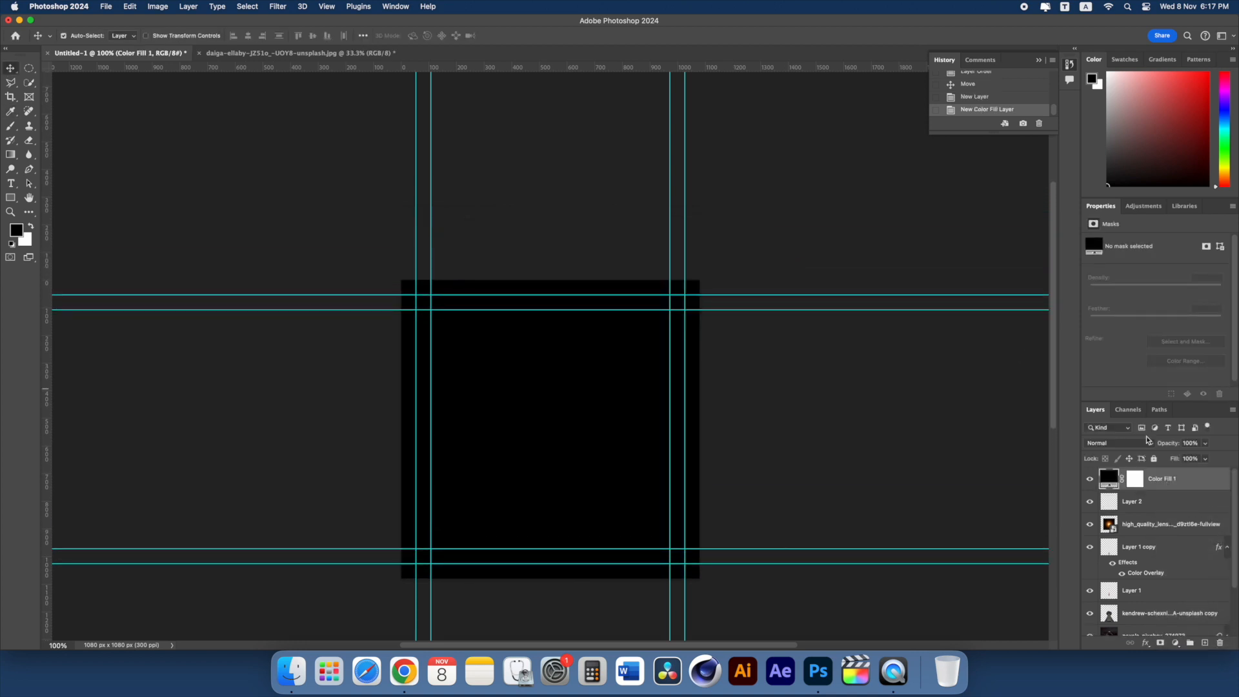
Step: Make a large circular selection on the black layer over most of the canvas and apply a feather to it
click(29, 68)
click(71, 78)
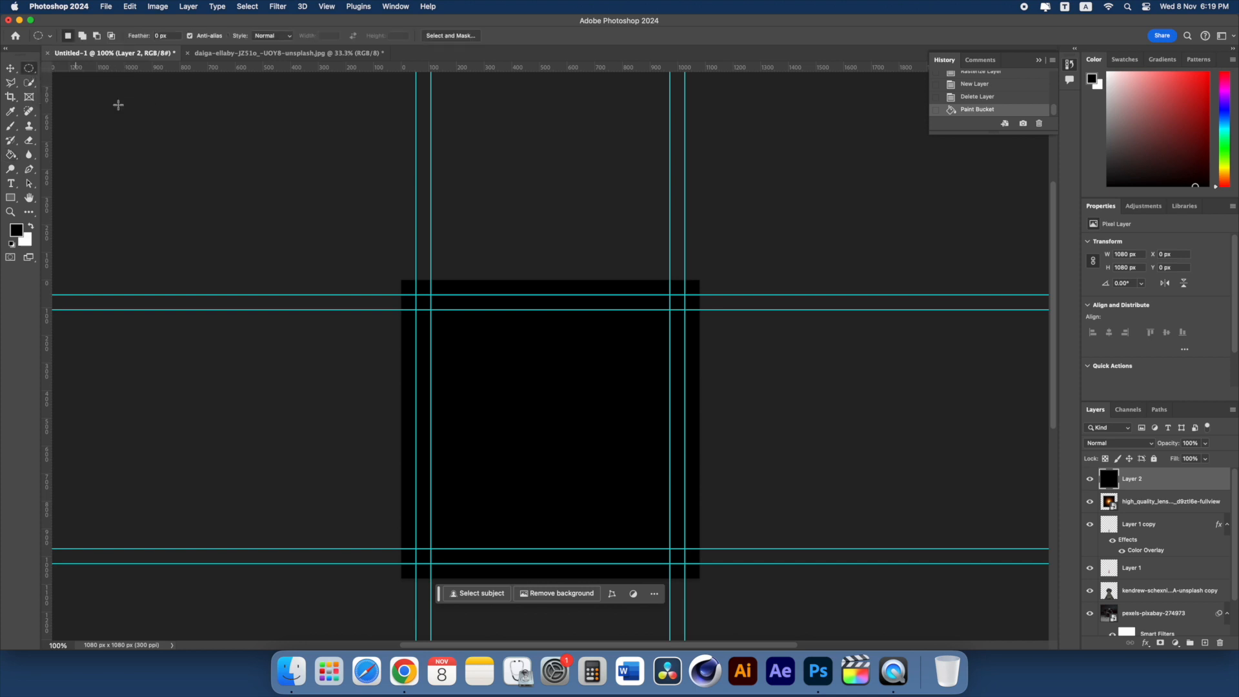
drag(437, 310, 678, 560)
right_click(636, 401)
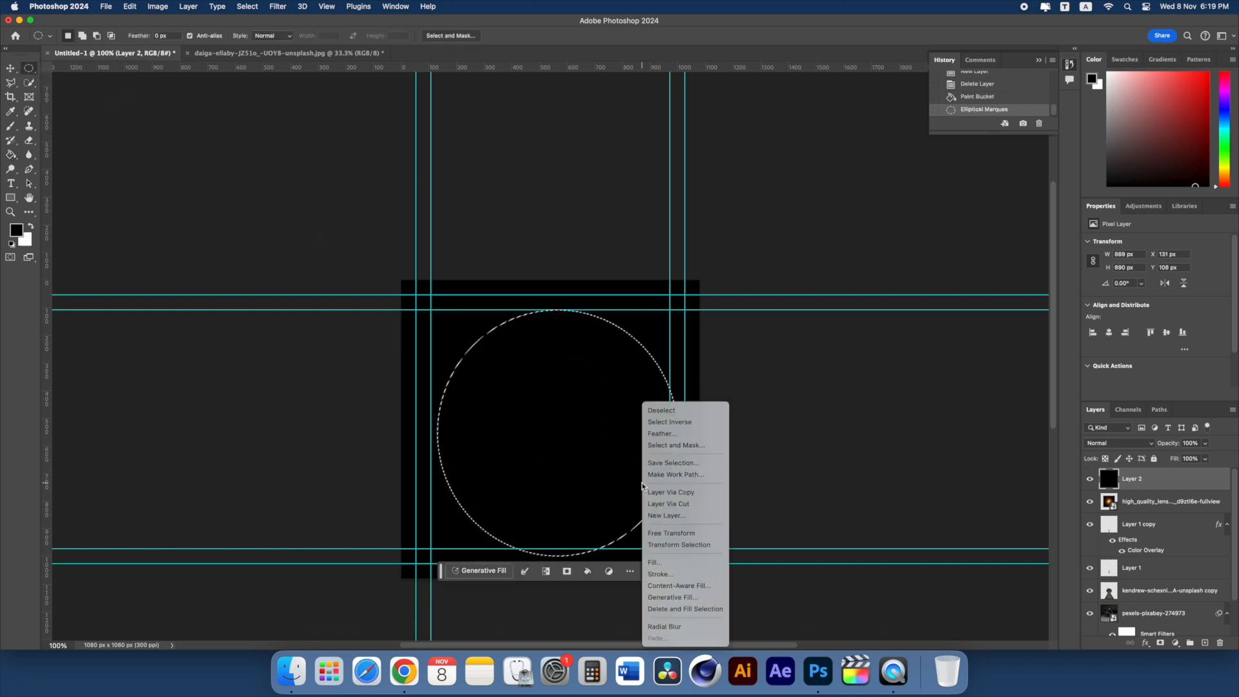
click(665, 434)
text(10)
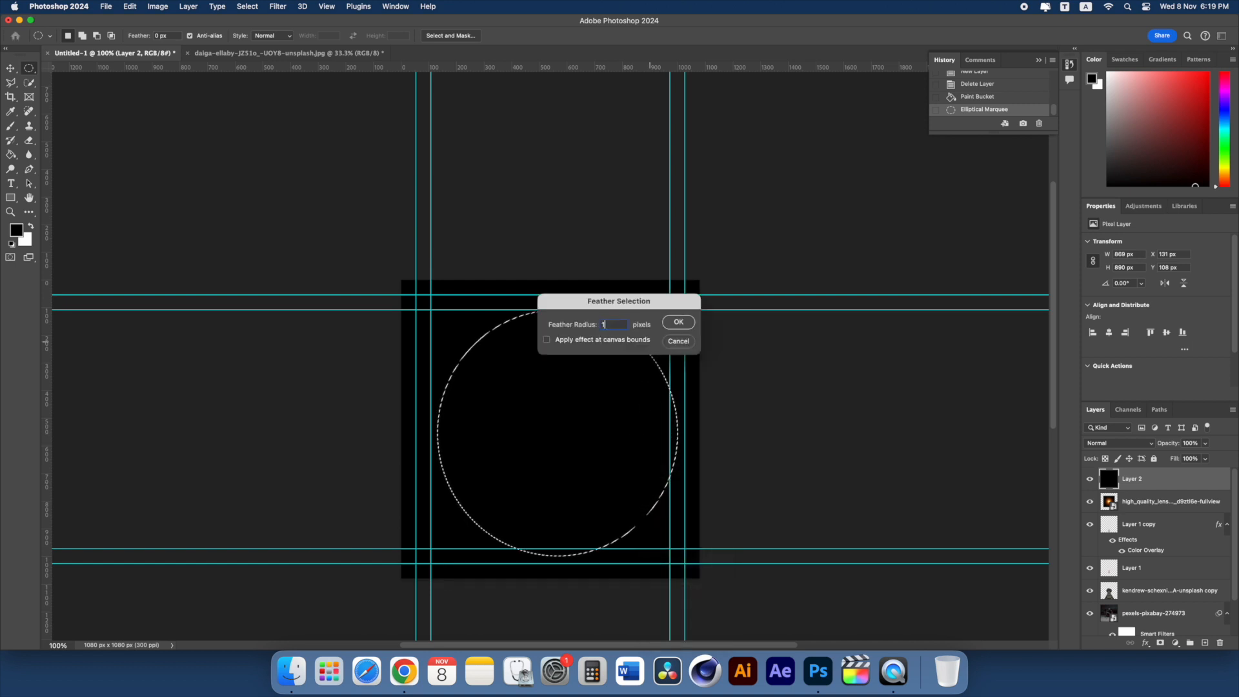
key(Return)
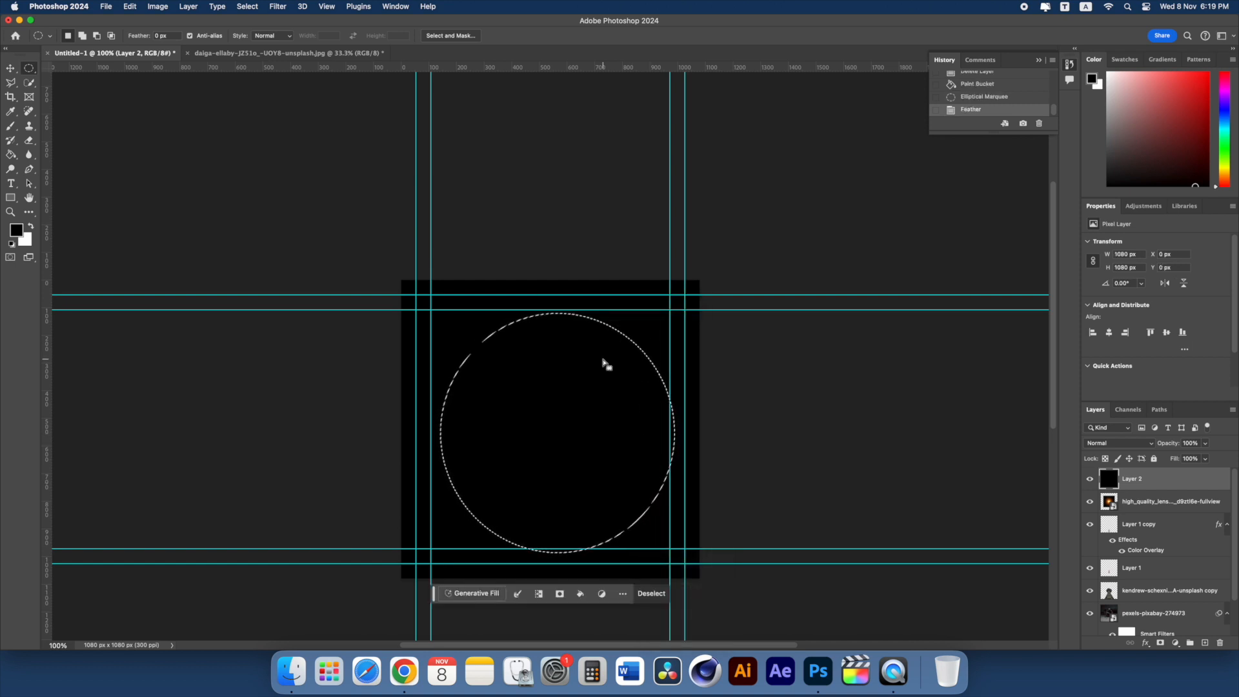
Step: Clear the black inside the feathered circle several times, shifting the selection between deletions to widen the opening, and deselect
key(Delete)
key(Delete)
key(Delete)
mouse_move(603, 364)
mouse_down()
mouse_move(592, 345)
mouse_move(611, 340)
mouse_up()
scroll(593, 344, left, 1)
key(Delete)
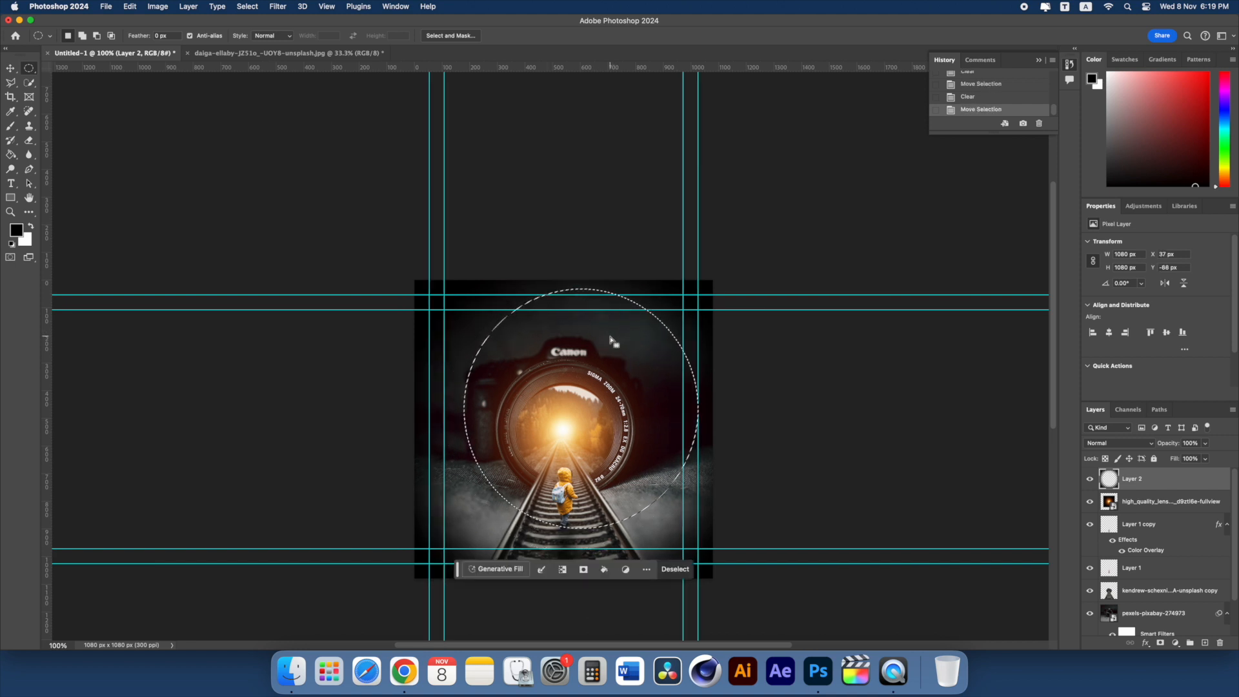
click(610, 338)
scroll(796, 440, down, 3)
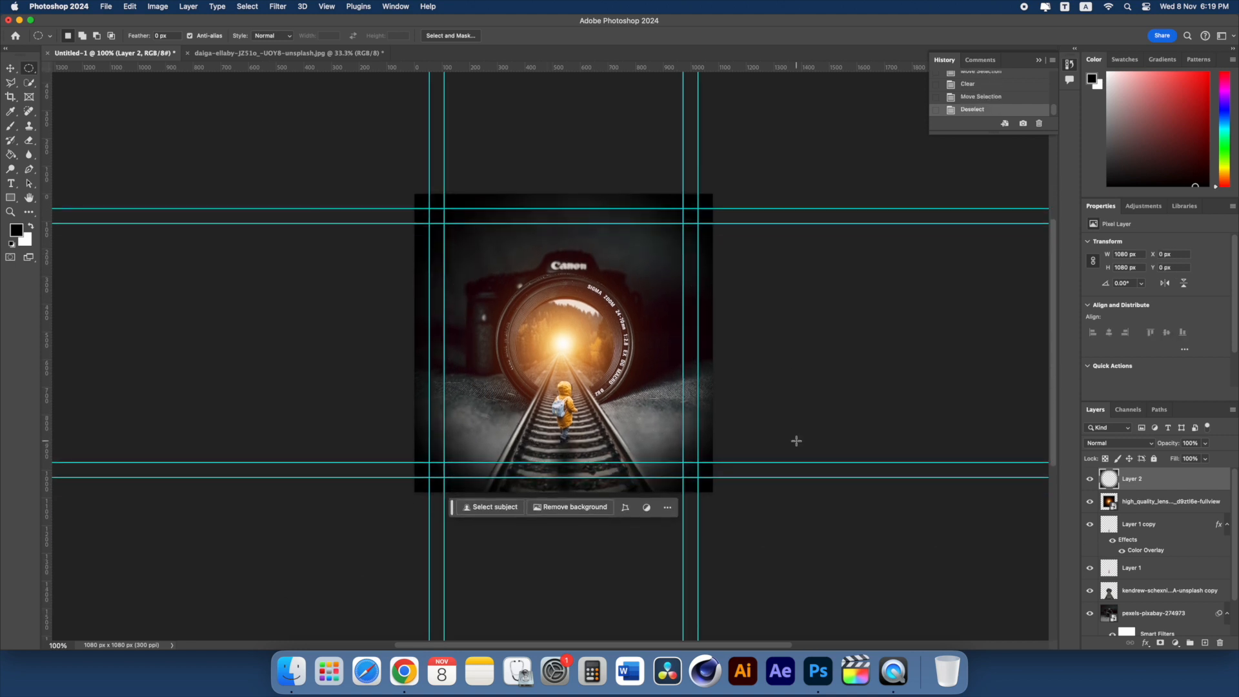
Step: Move all horizontal and vertical guides away from the artwork, beyond the edges of the canvas
key(v)
drag(768, 477, 766, 612)
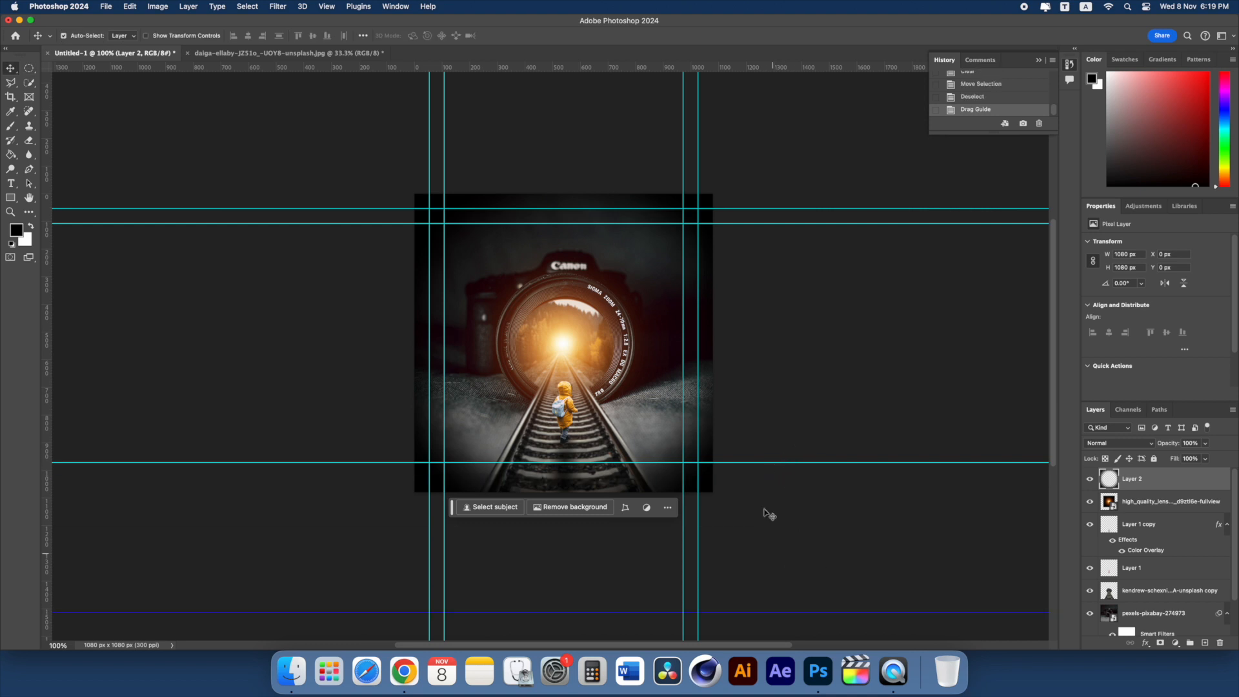
drag(760, 463, 749, 675)
drag(698, 410, 917, 407)
drag(711, 209, 720, 141)
drag(724, 224, 722, 134)
drag(446, 227, 241, 236)
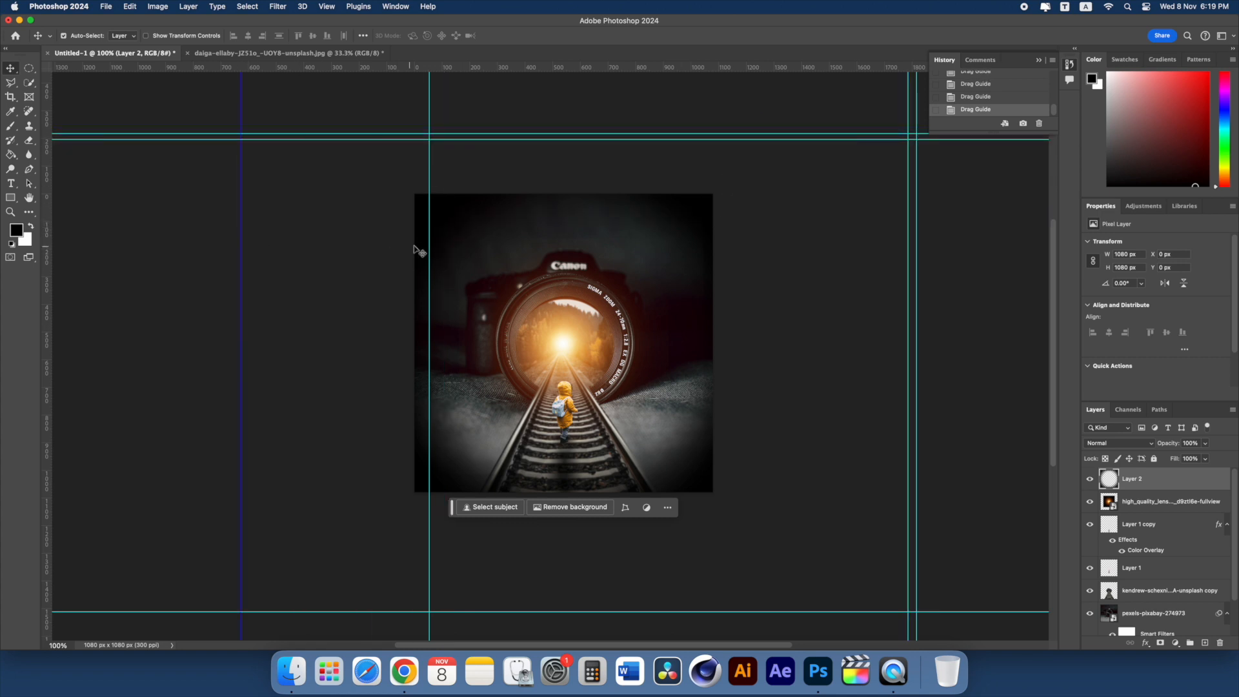
drag(428, 244, 271, 243)
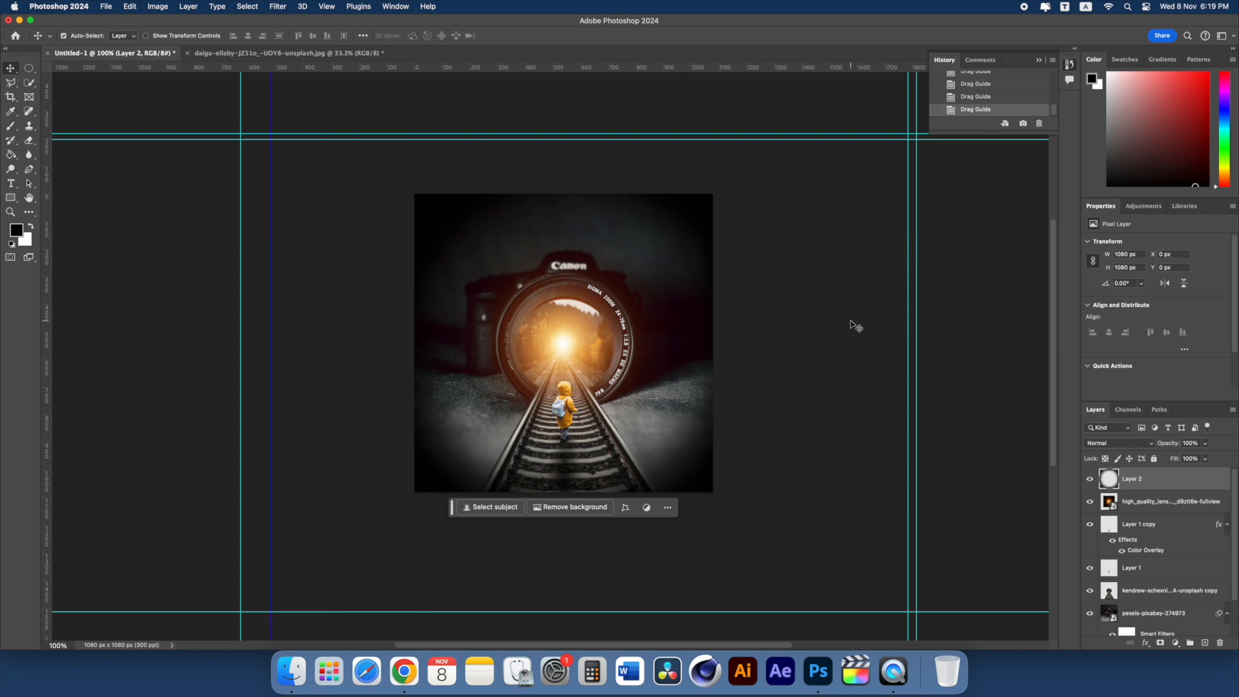
click(855, 325)
click(696, 362)
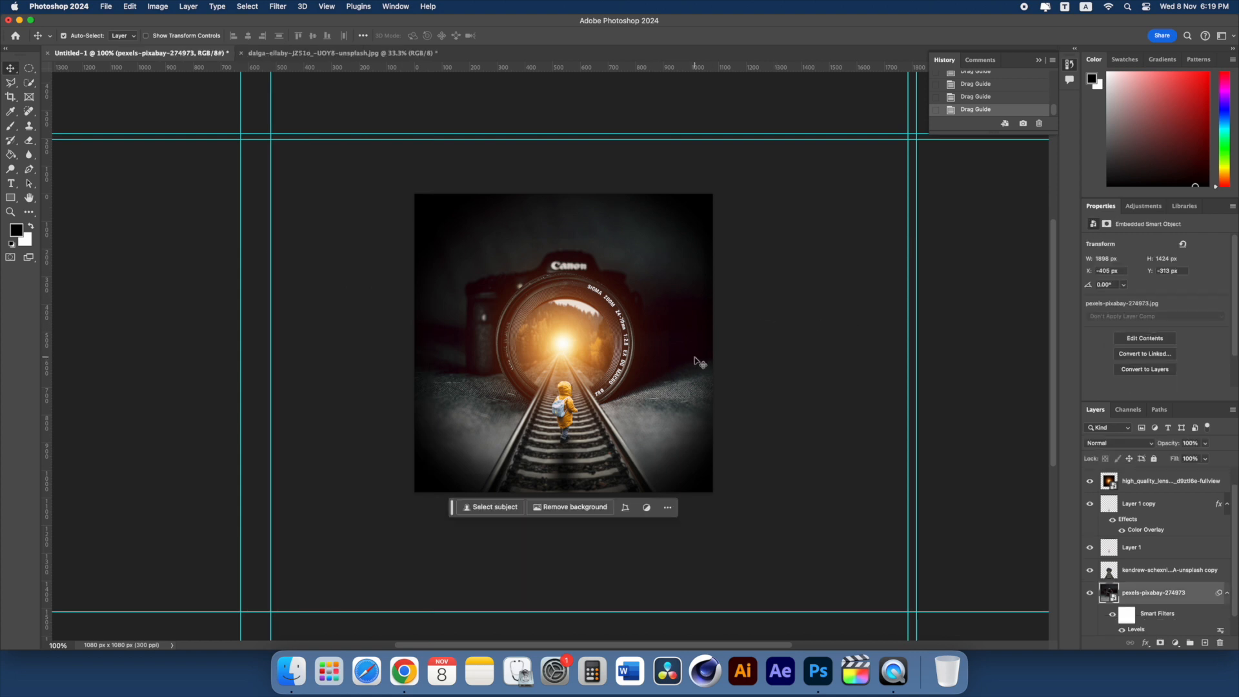
scroll(1151, 512, up, 1)
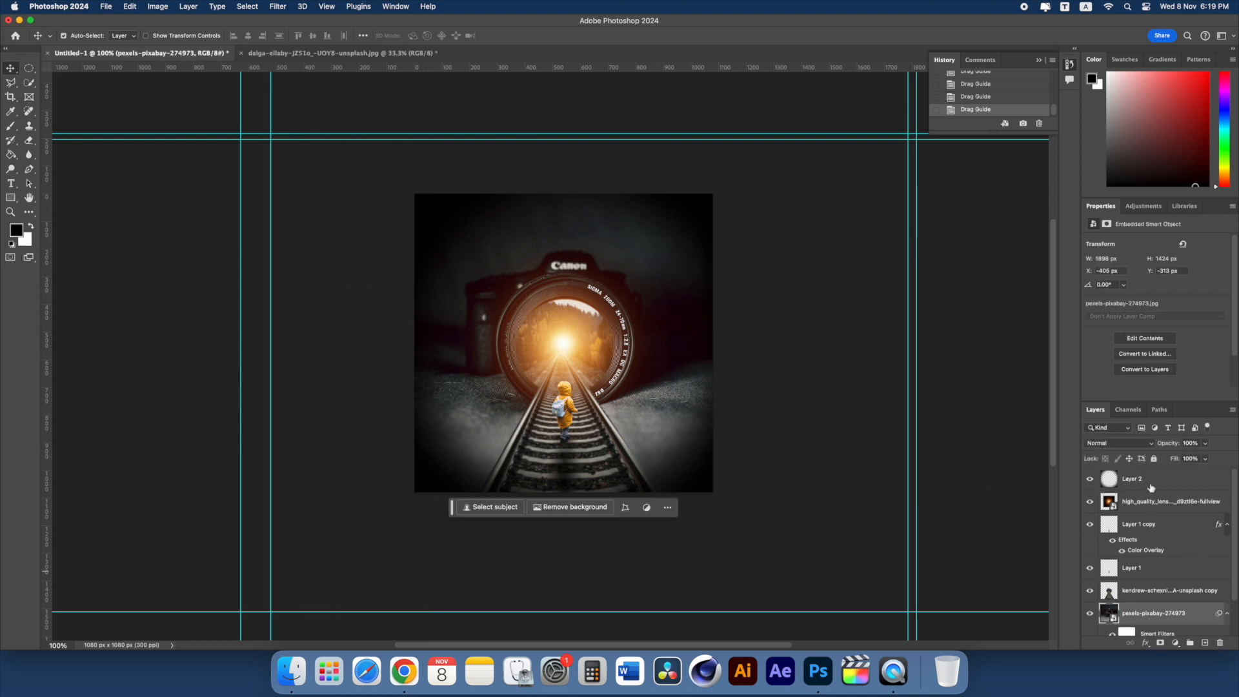
Step: On a new layer above the vignette, paint black over the ground right of the track with a 900 px Soft Round brush
click(1151, 483)
click(1205, 643)
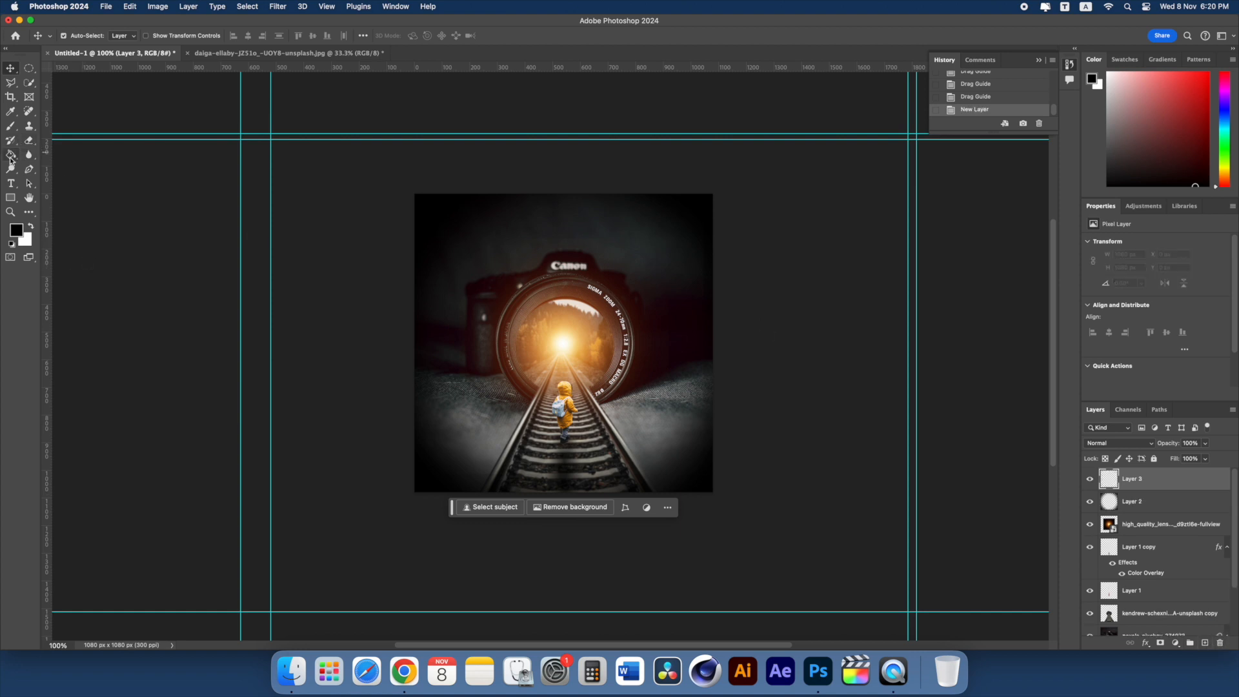
click(11, 128)
click(75, 35)
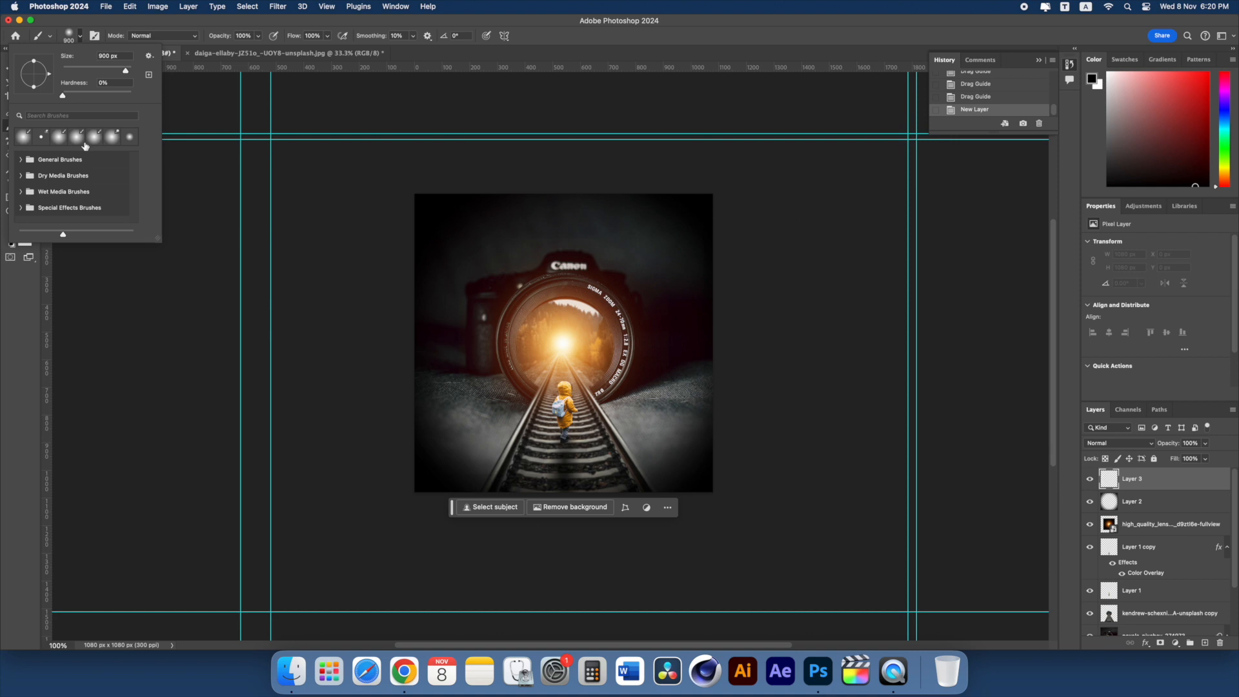
click(19, 159)
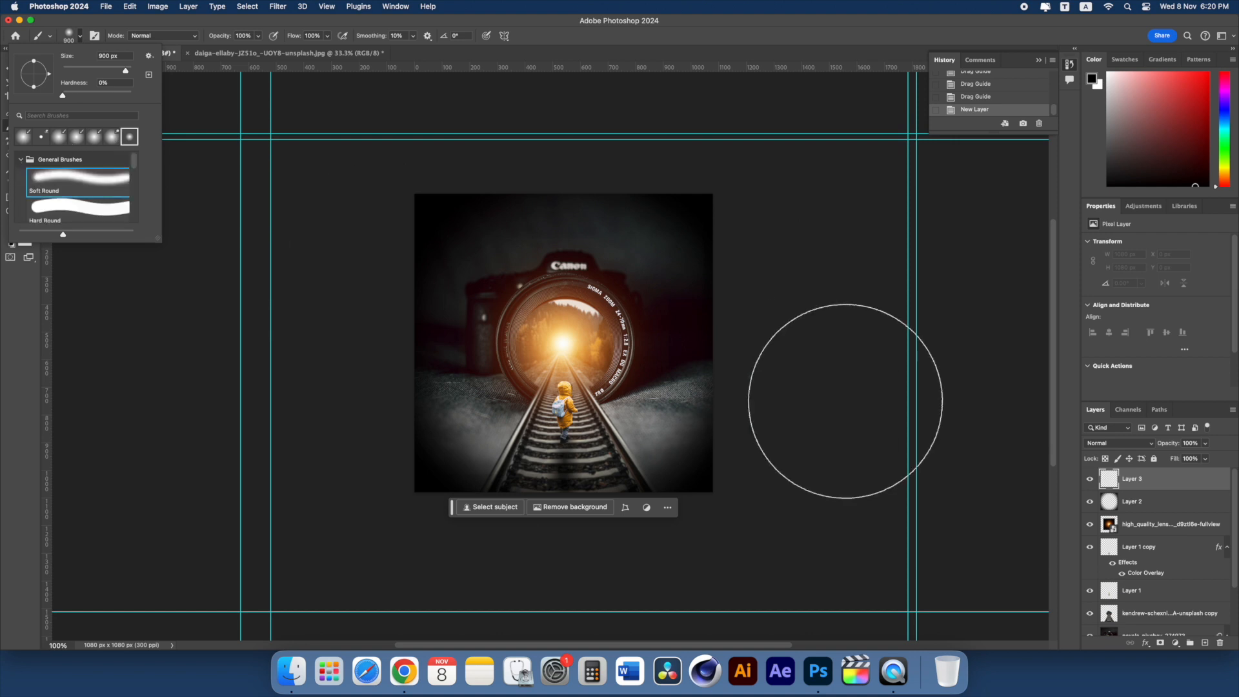
click(784, 397)
drag(775, 406, 682, 402)
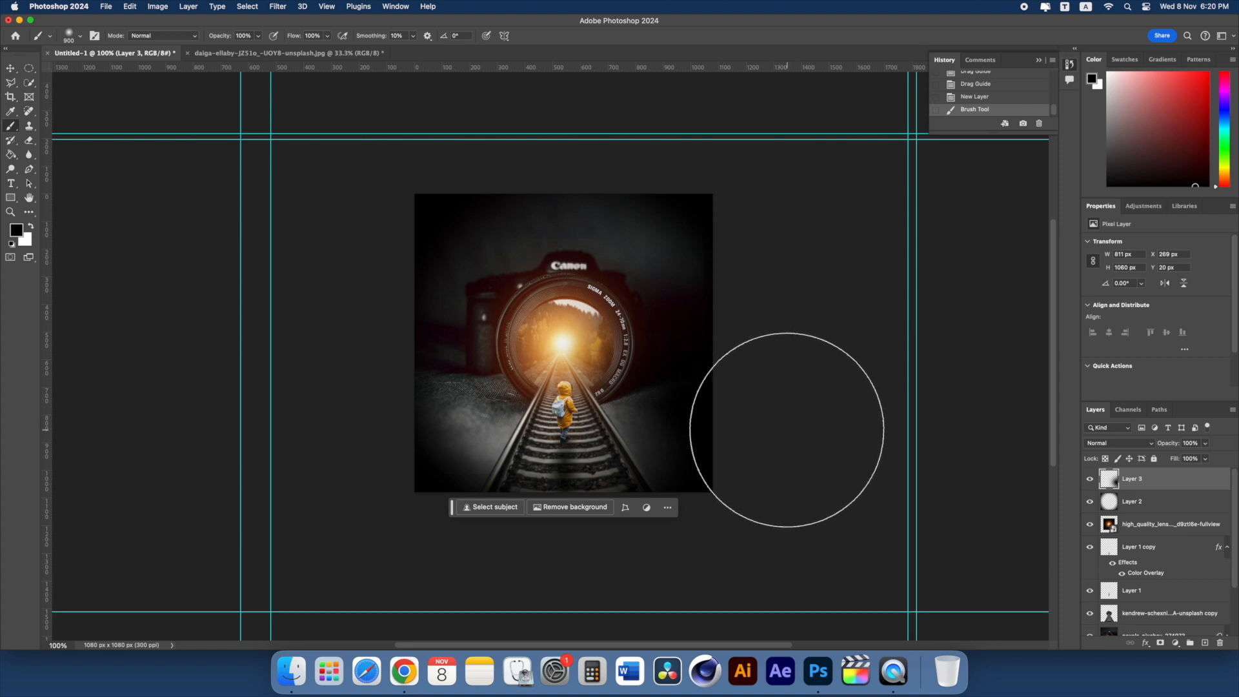
Step: Reduce the Soft Round brush size to 90 px for finer painting beside the track's right rail
key(bracketleft)
key(bracketleft)
key(bracketleft)
key(bracketleft)
key(bracketleft)
key(bracketleft)
key(bracketleft)
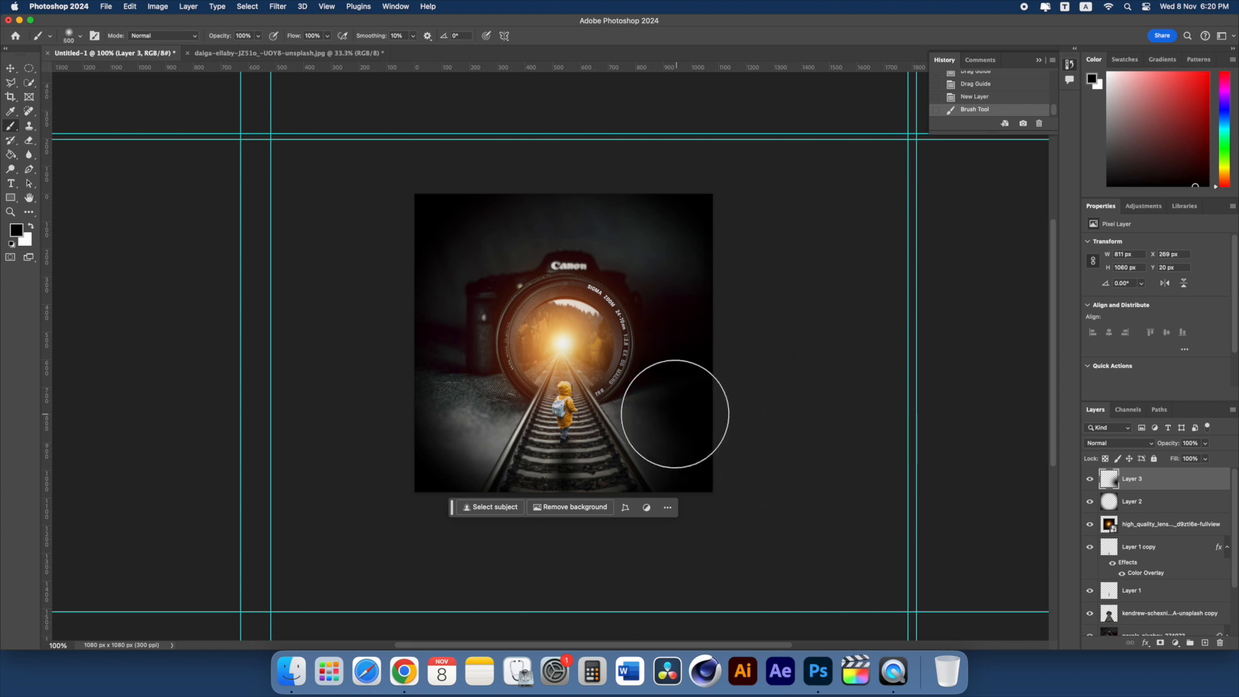
key(bracketleft)
key(bracketleft)
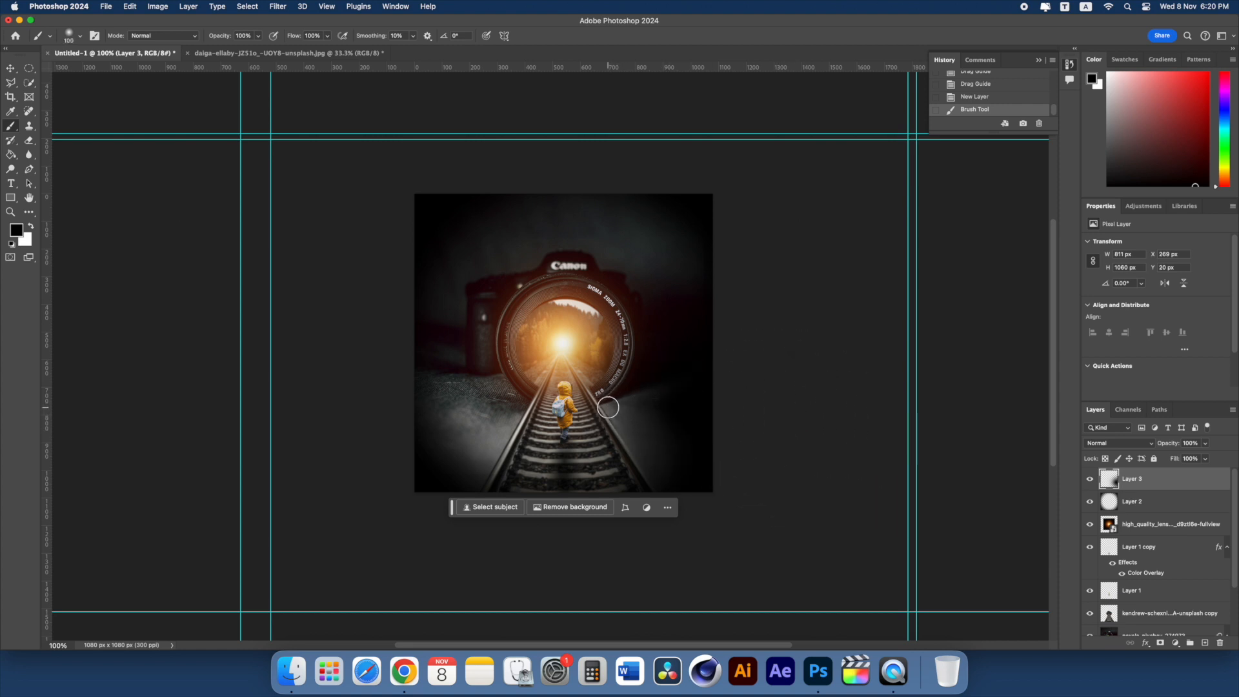
Step: Paint a black stroke down along the track's right rail and set Layer 3's blend mode to Overlay
drag(604, 408, 636, 475)
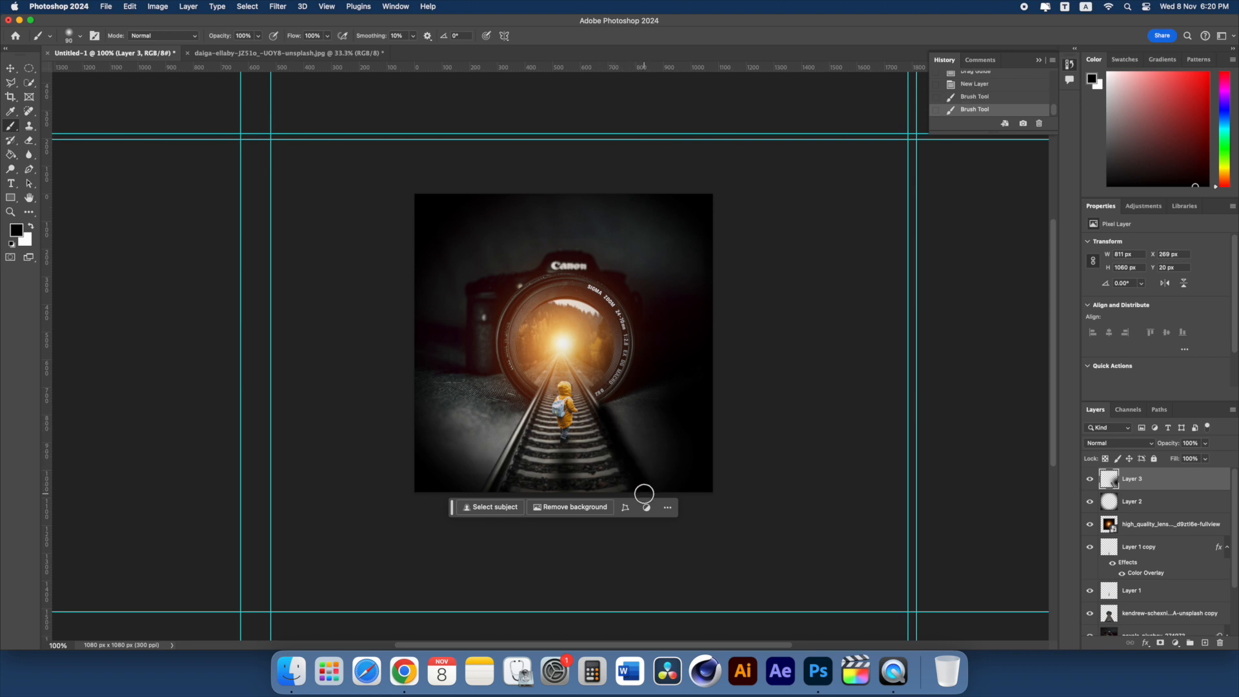
click(1113, 444)
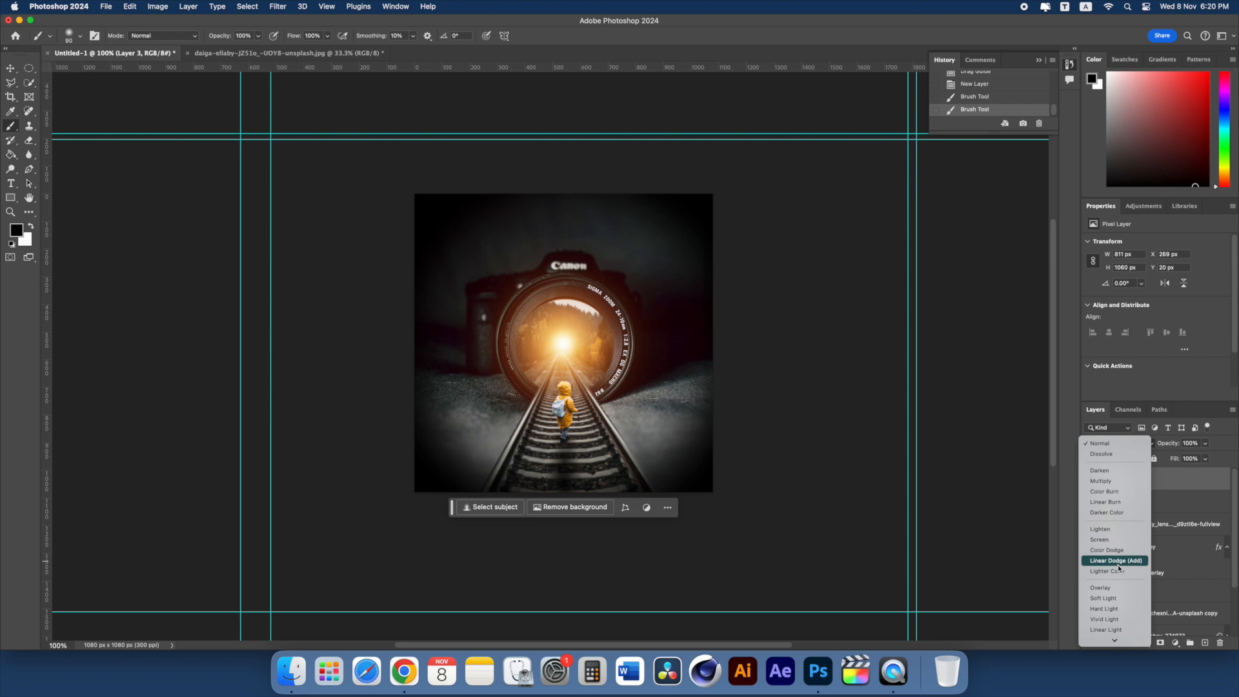
scroll(1113, 590, down, 3)
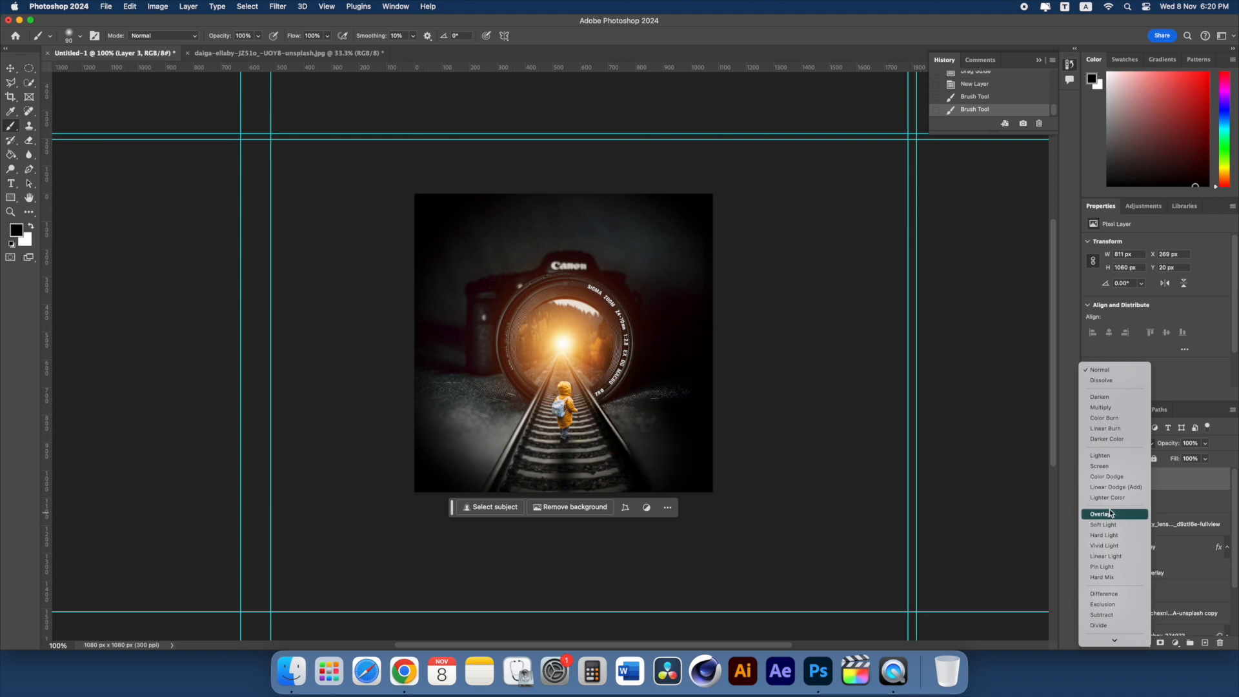
click(1109, 514)
Step: Try Layer 3 directly below Layer 1 copy and brush black over the ground and track around the child
drag(1161, 479, 1160, 560)
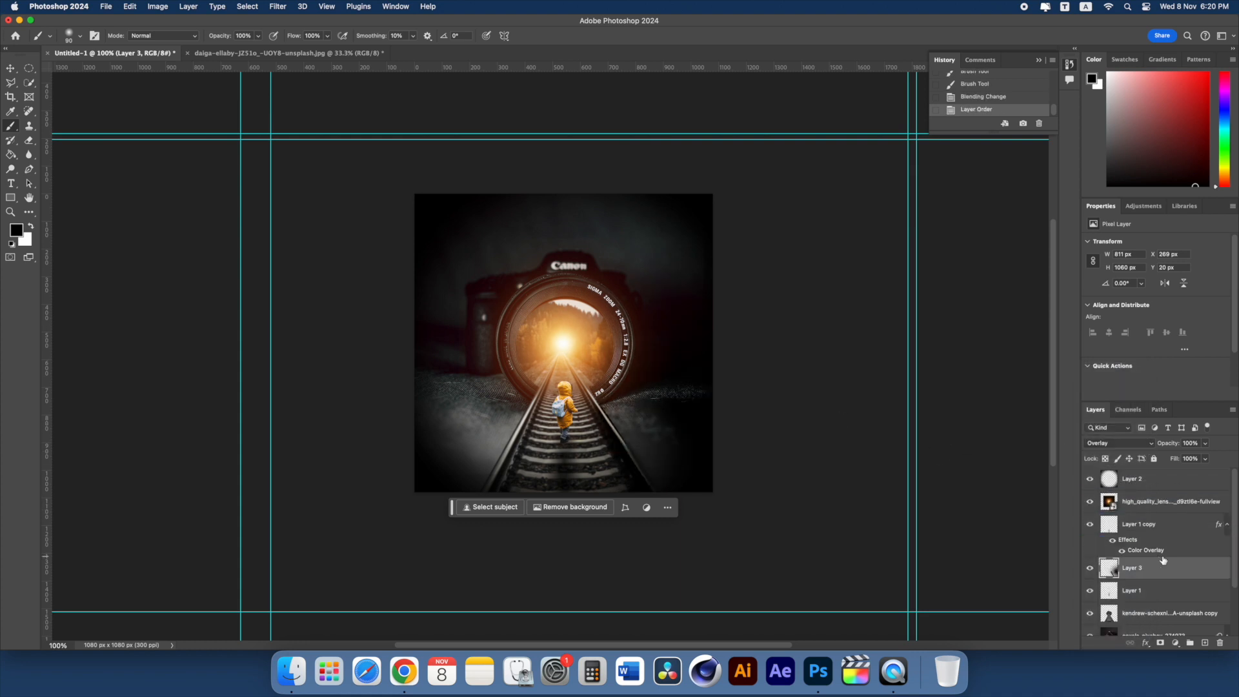
mouse_move(607, 405)
mouse_down()
mouse_move(658, 410)
mouse_move(659, 397)
mouse_move(614, 402)
mouse_move(707, 393)
mouse_move(617, 452)
mouse_move(624, 409)
mouse_move(609, 412)
mouse_move(633, 465)
mouse_move(632, 414)
mouse_move(767, 398)
mouse_move(655, 400)
mouse_move(475, 445)
mouse_move(478, 466)
mouse_move(528, 398)
mouse_up()
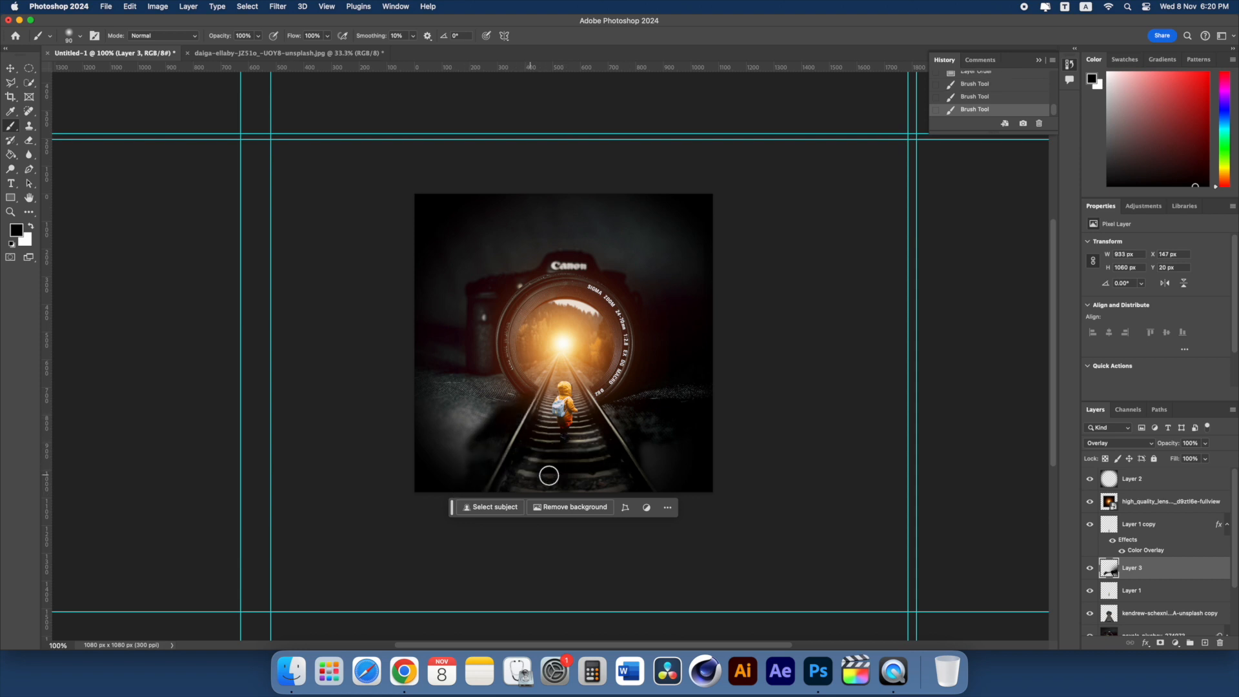
mouse_move(633, 423)
mouse_down()
mouse_move(619, 409)
mouse_move(549, 404)
mouse_move(568, 390)
mouse_move(559, 358)
mouse_up()
Step: Undo the recent brush strokes, the layer reordering, the Overlay blend change and the stroke along the right rail
key(super+z)
key(super+z)
key(super+z)
key(super+z)
key(super+z)
key(super+z)
key(super+z)
key(super+z)
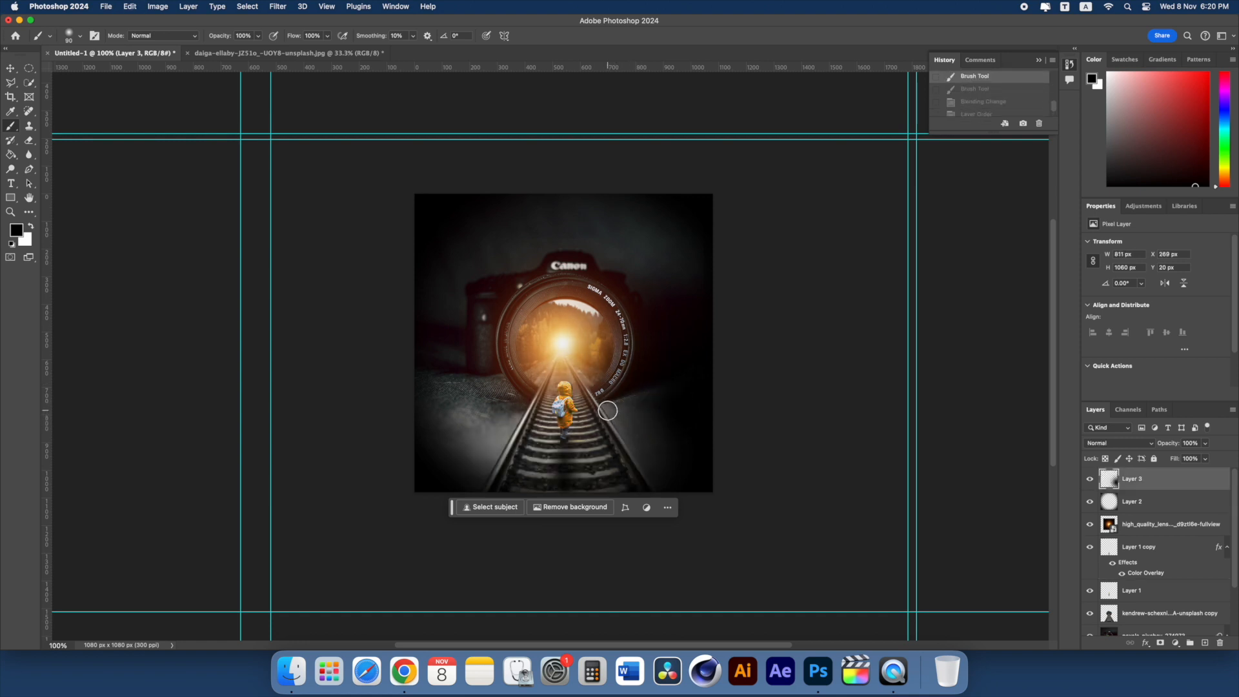
Step: Paint black along the ground beside the right rail and set Layer 3's blend mode to Soft Light
drag(609, 415, 668, 485)
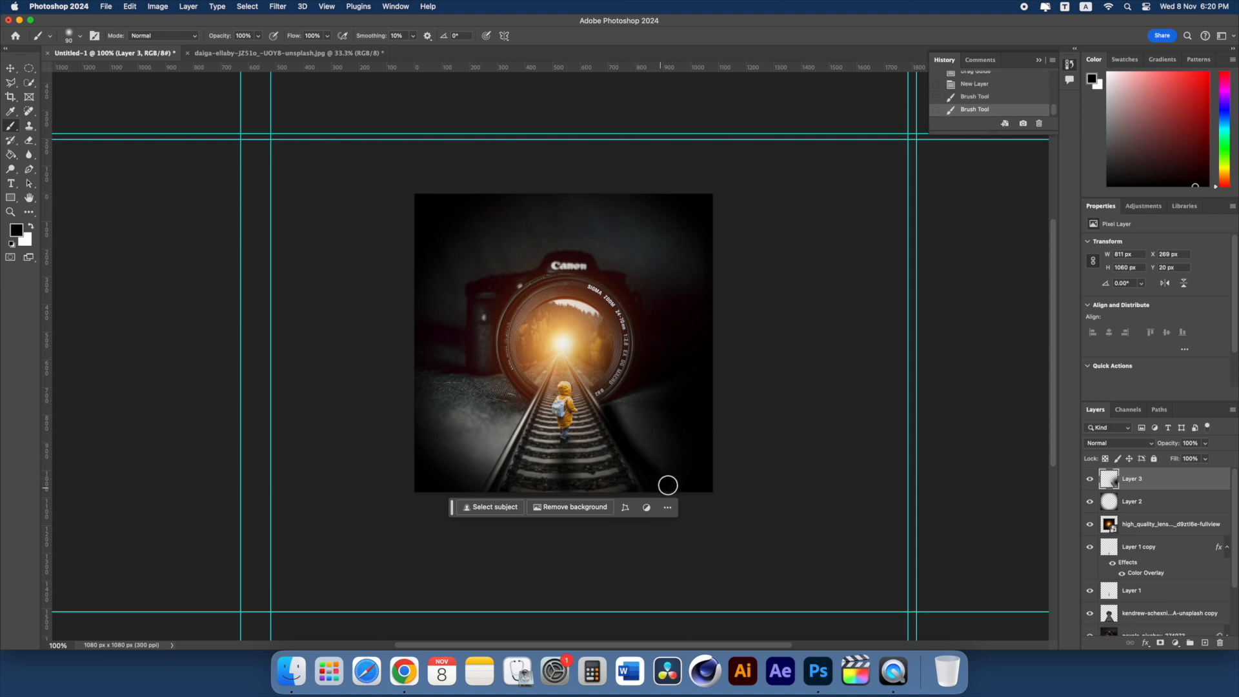
click(1091, 441)
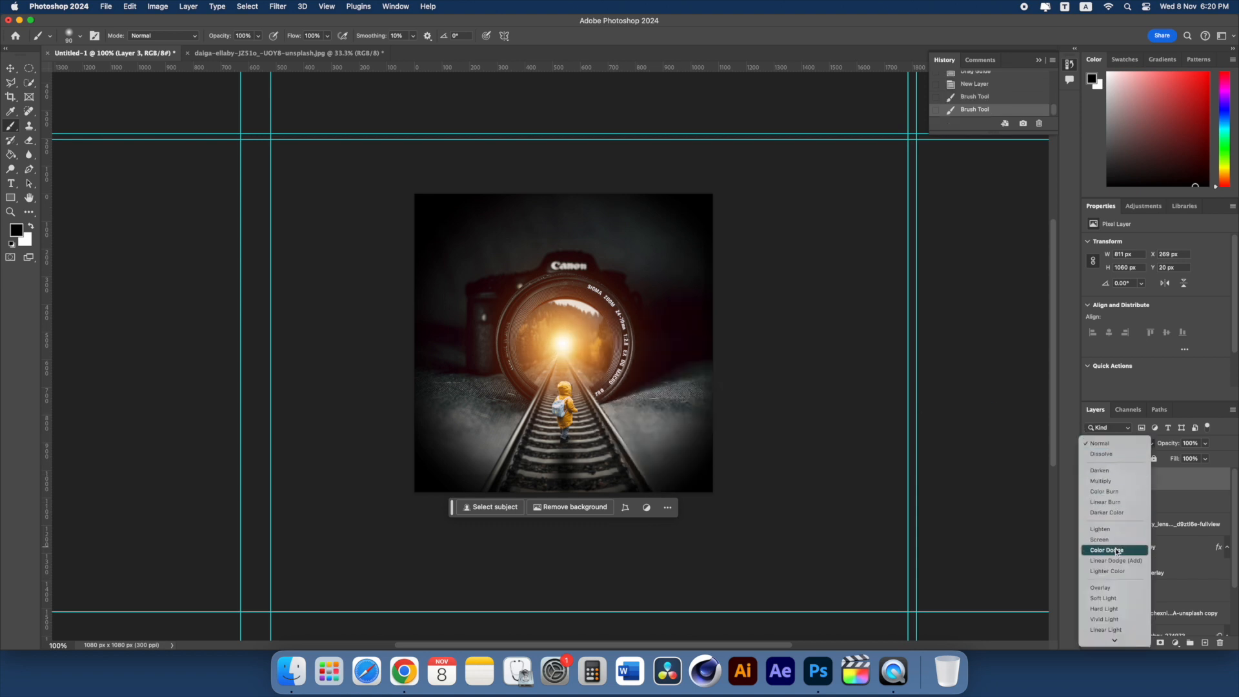
click(1117, 599)
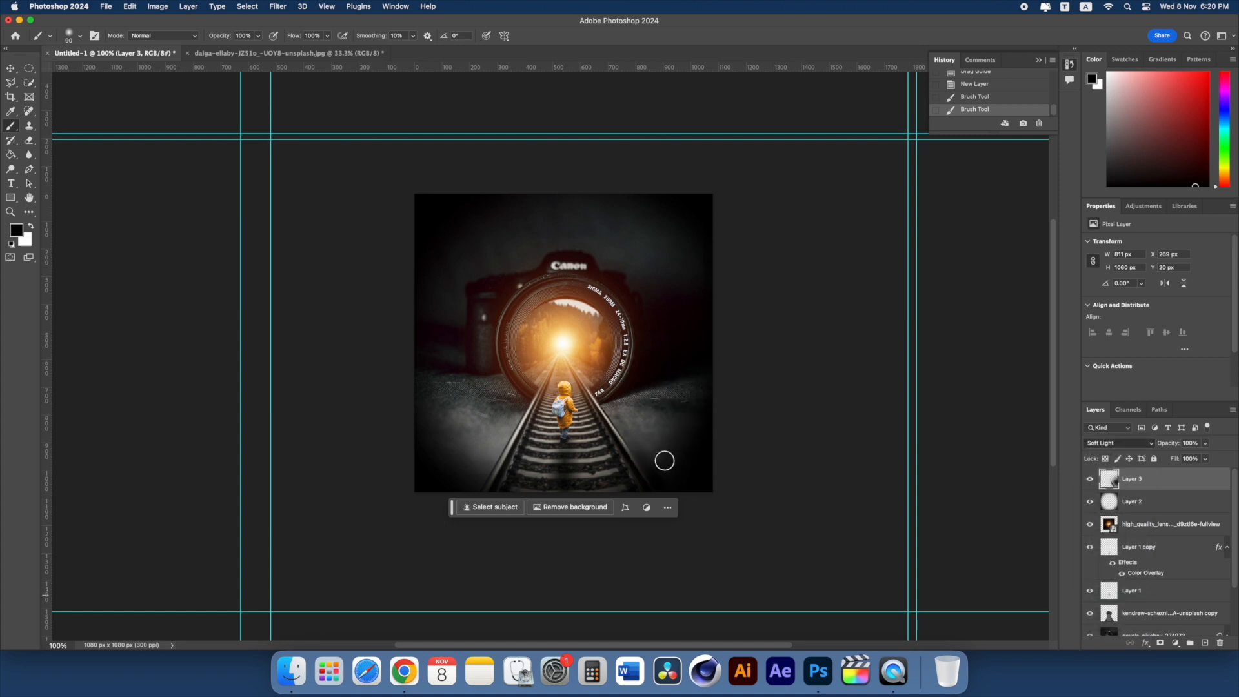
Step: Darken more of the ground right of the track with black strokes, enlarging the brush to 175 px and comparing the last stroke
drag(625, 399, 692, 394)
key(bracketright)
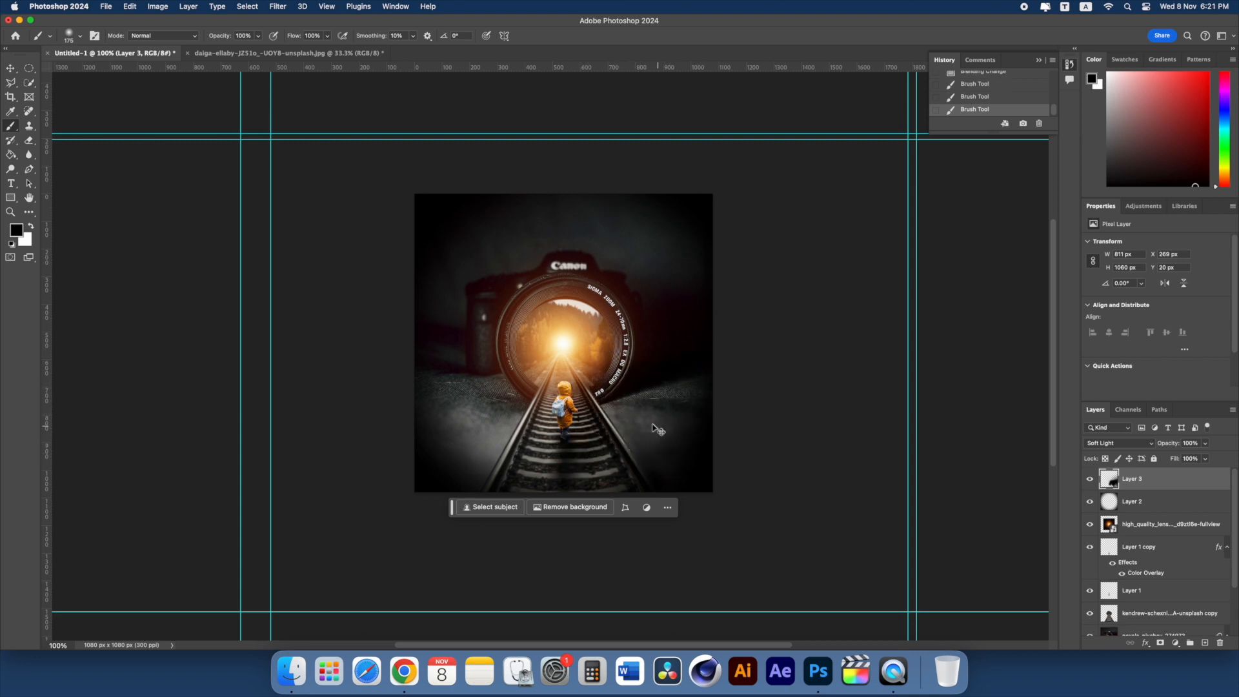
key(super+z)
key(super+shift+z)
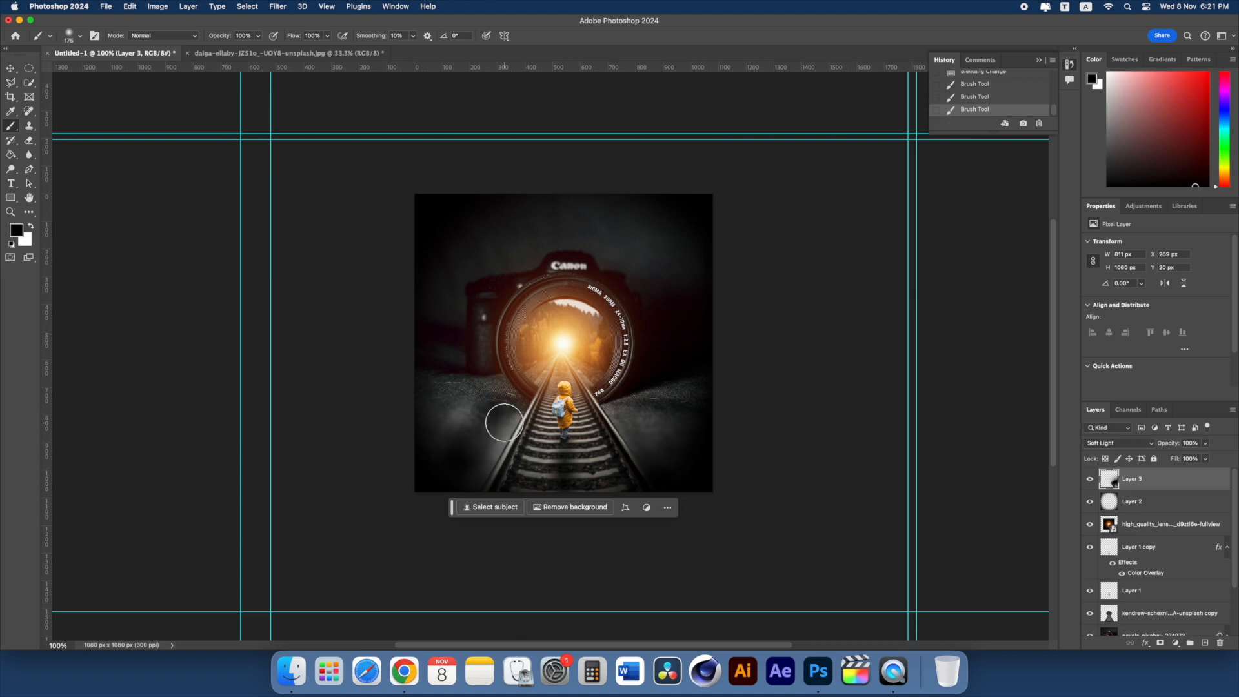
Step: Paint black over the ground left of the track and touch up the right side, comparing the image without the last stroke
mouse_move(429, 401)
mouse_down()
mouse_move(475, 390)
mouse_move(493, 405)
mouse_move(497, 391)
mouse_move(459, 389)
mouse_move(471, 438)
mouse_move(465, 451)
mouse_move(437, 444)
mouse_move(456, 429)
mouse_move(432, 465)
mouse_up()
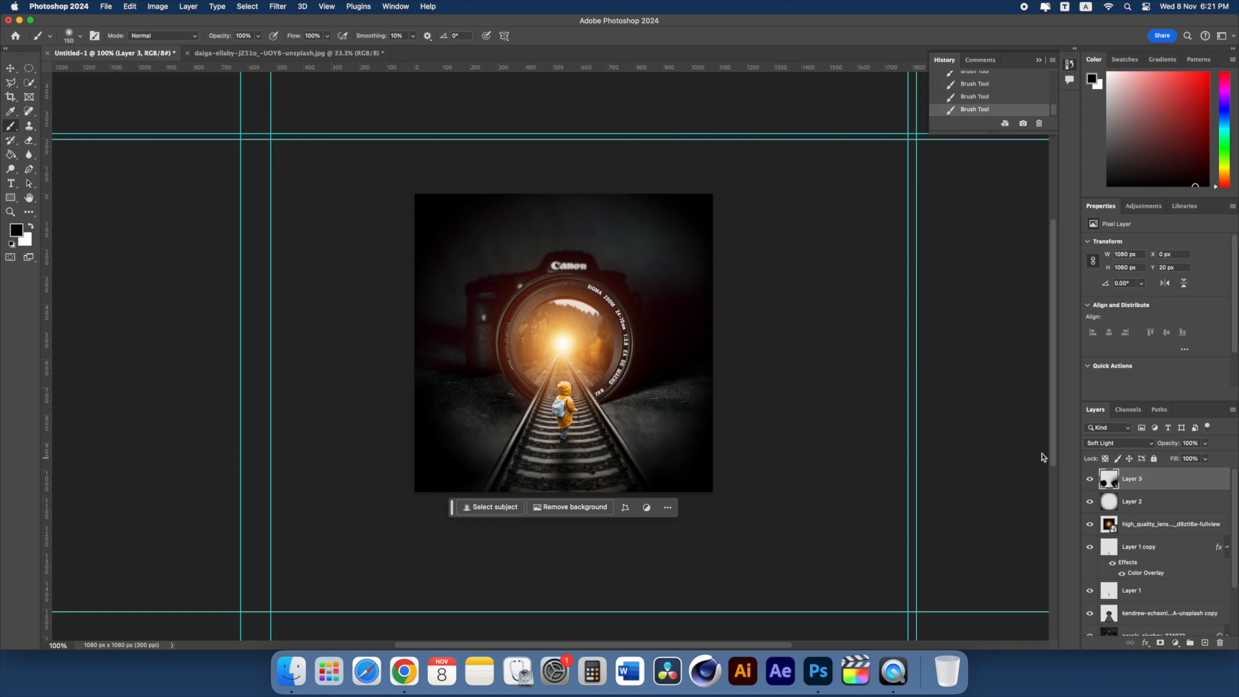
key(bracketright)
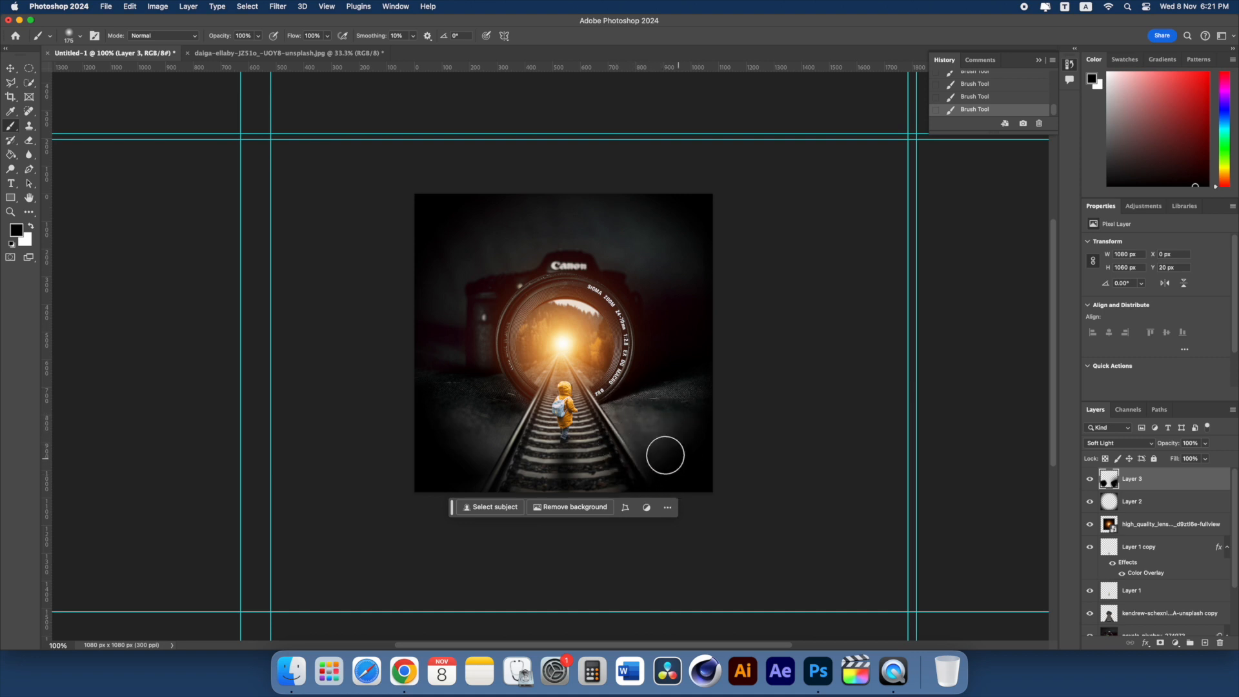
key(super+z)
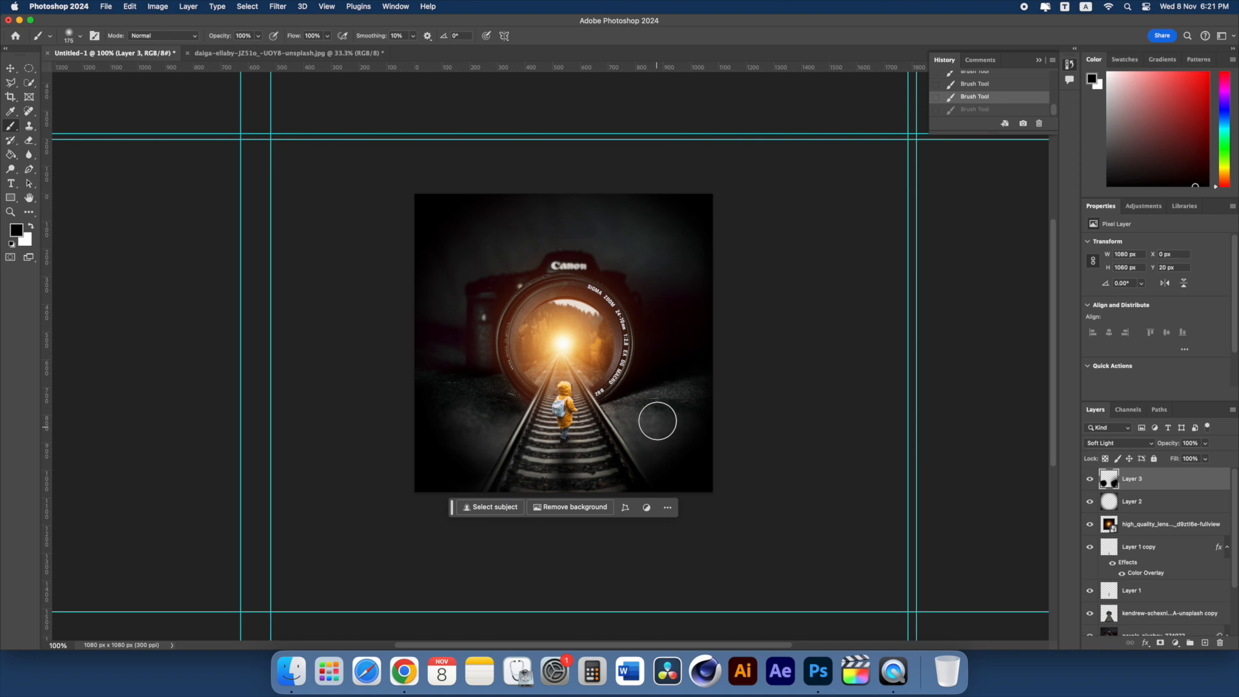
key(shift+super+z)
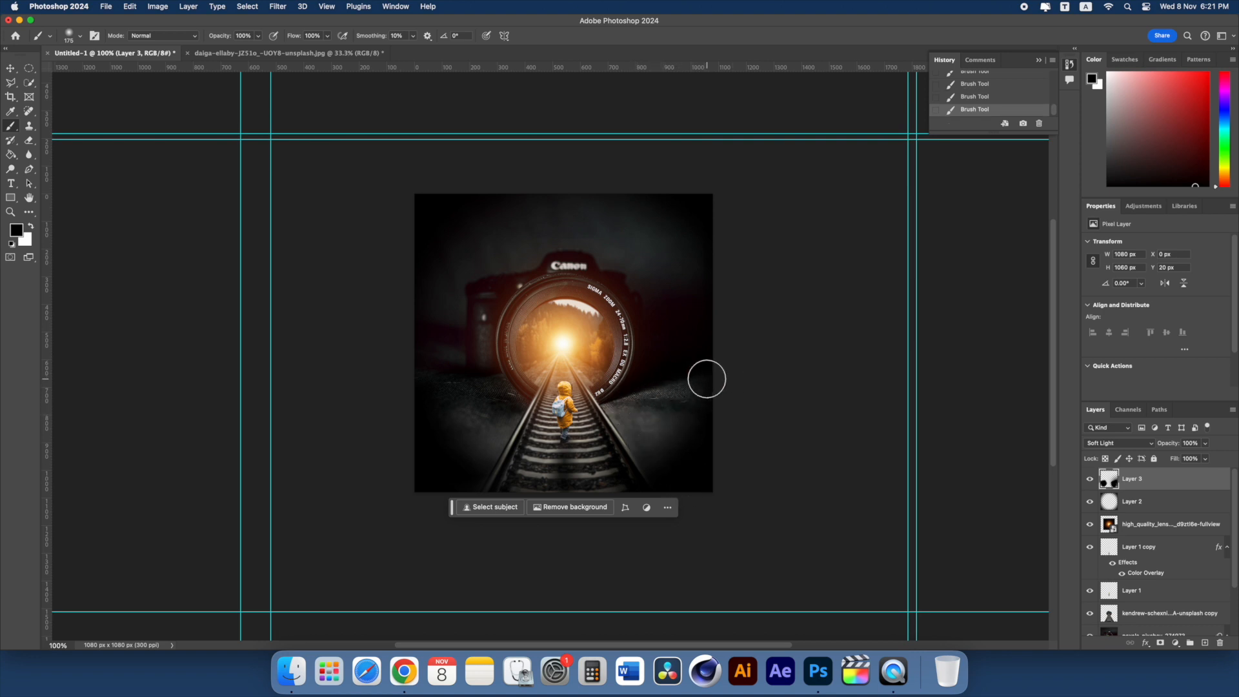
Step: Place the 1910x1080 White logo from the stock drive's Logo folder at about 48 × 73 px in the artwork's upper-right corner
click(12, 67)
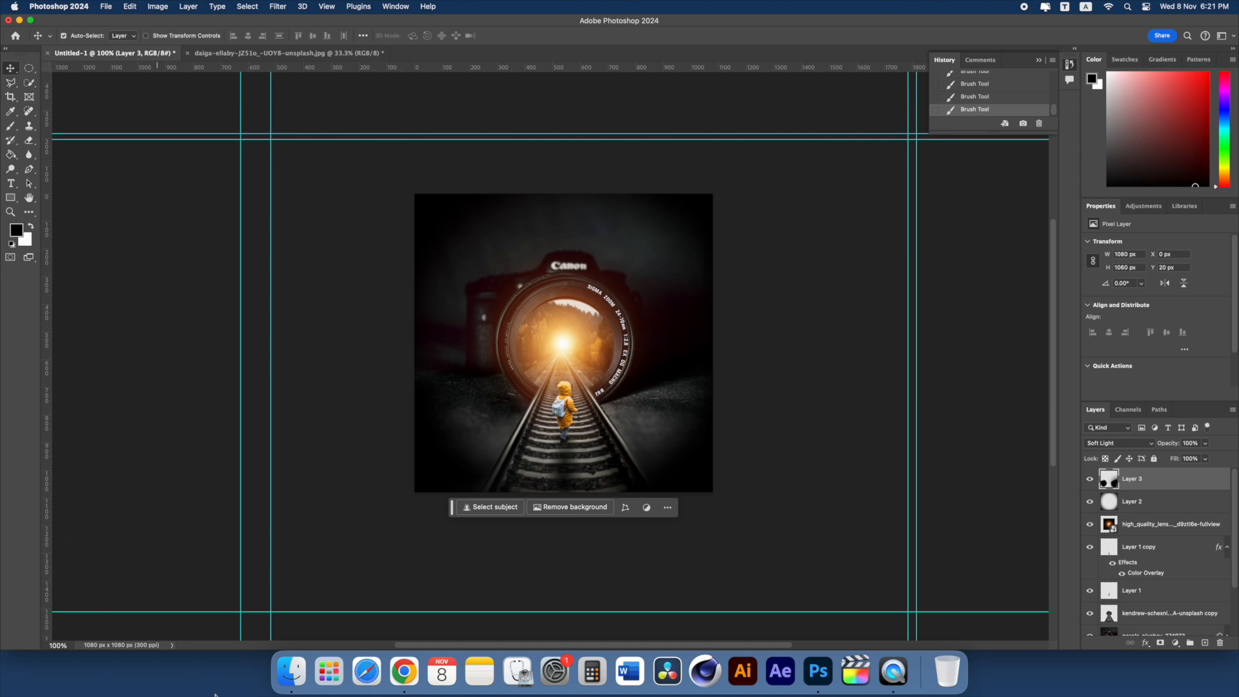
click(291, 671)
click(247, 429)
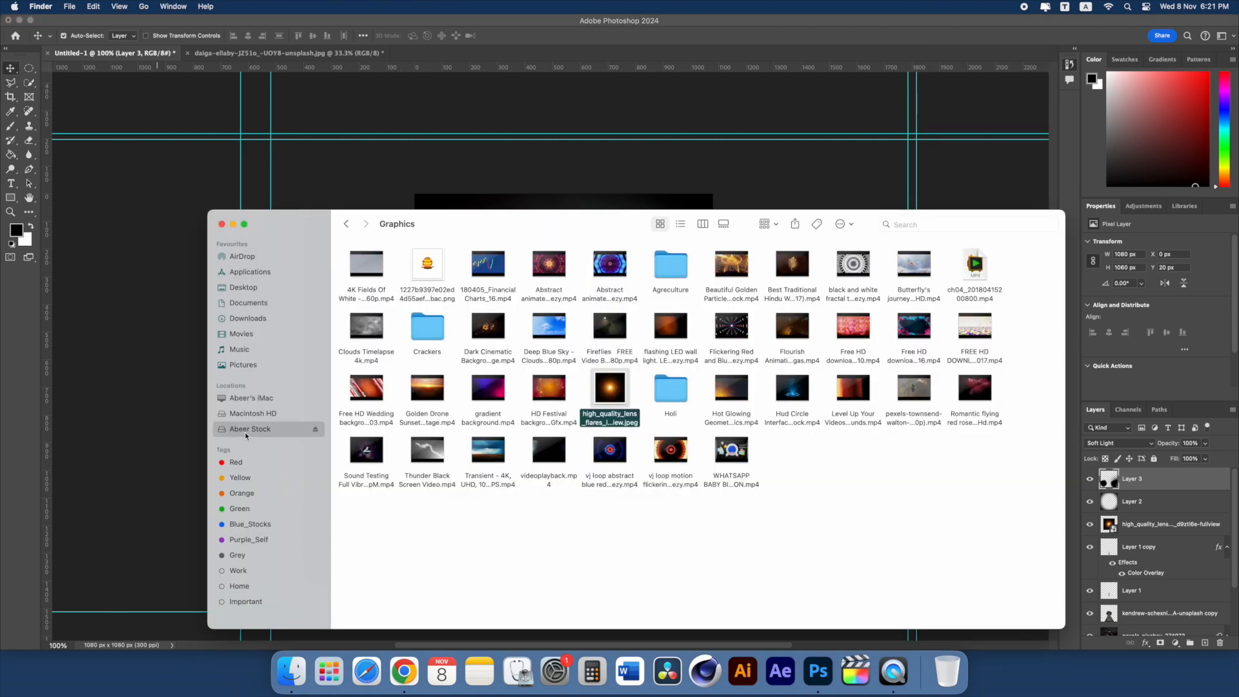
double_click(870, 275)
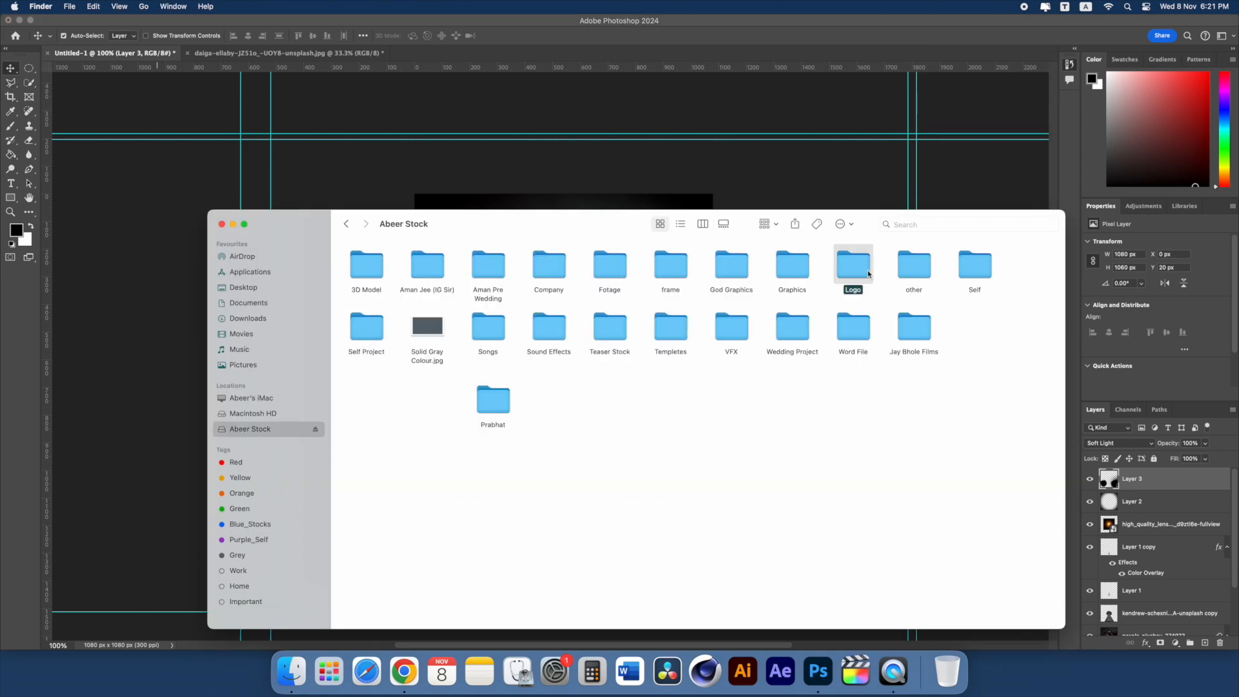
drag(364, 276, 510, 194)
drag(686, 276, 650, 212)
key(Return)
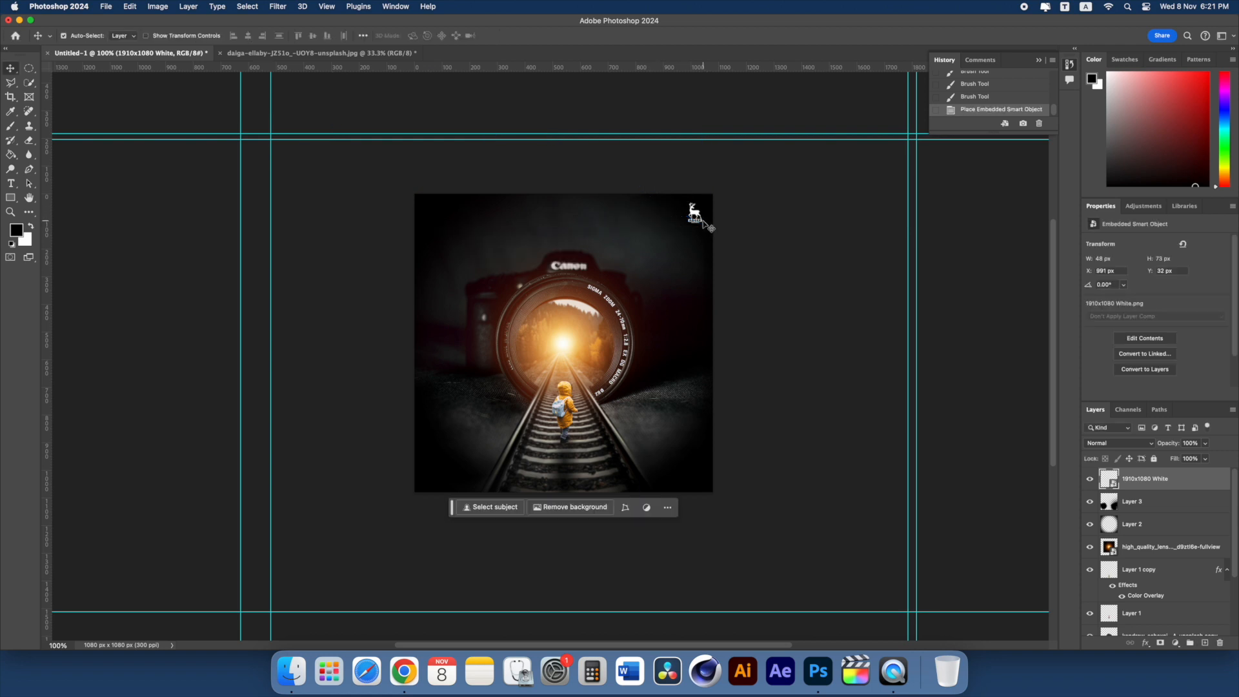
key(super+0)
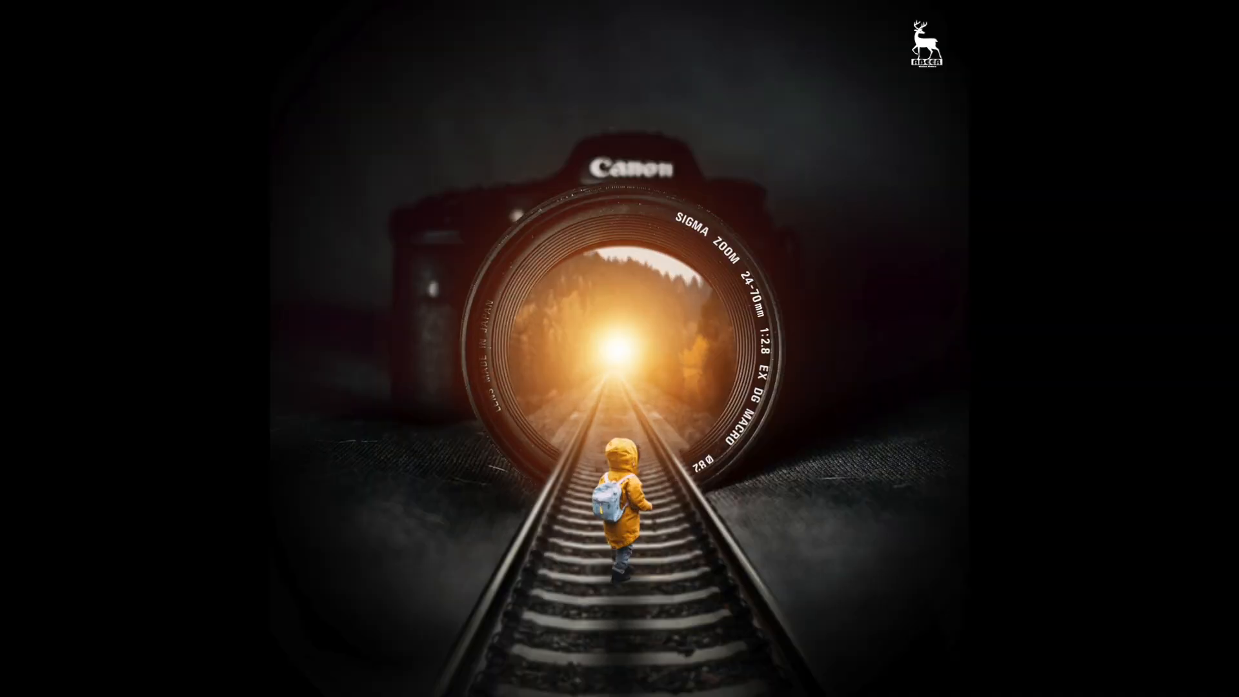